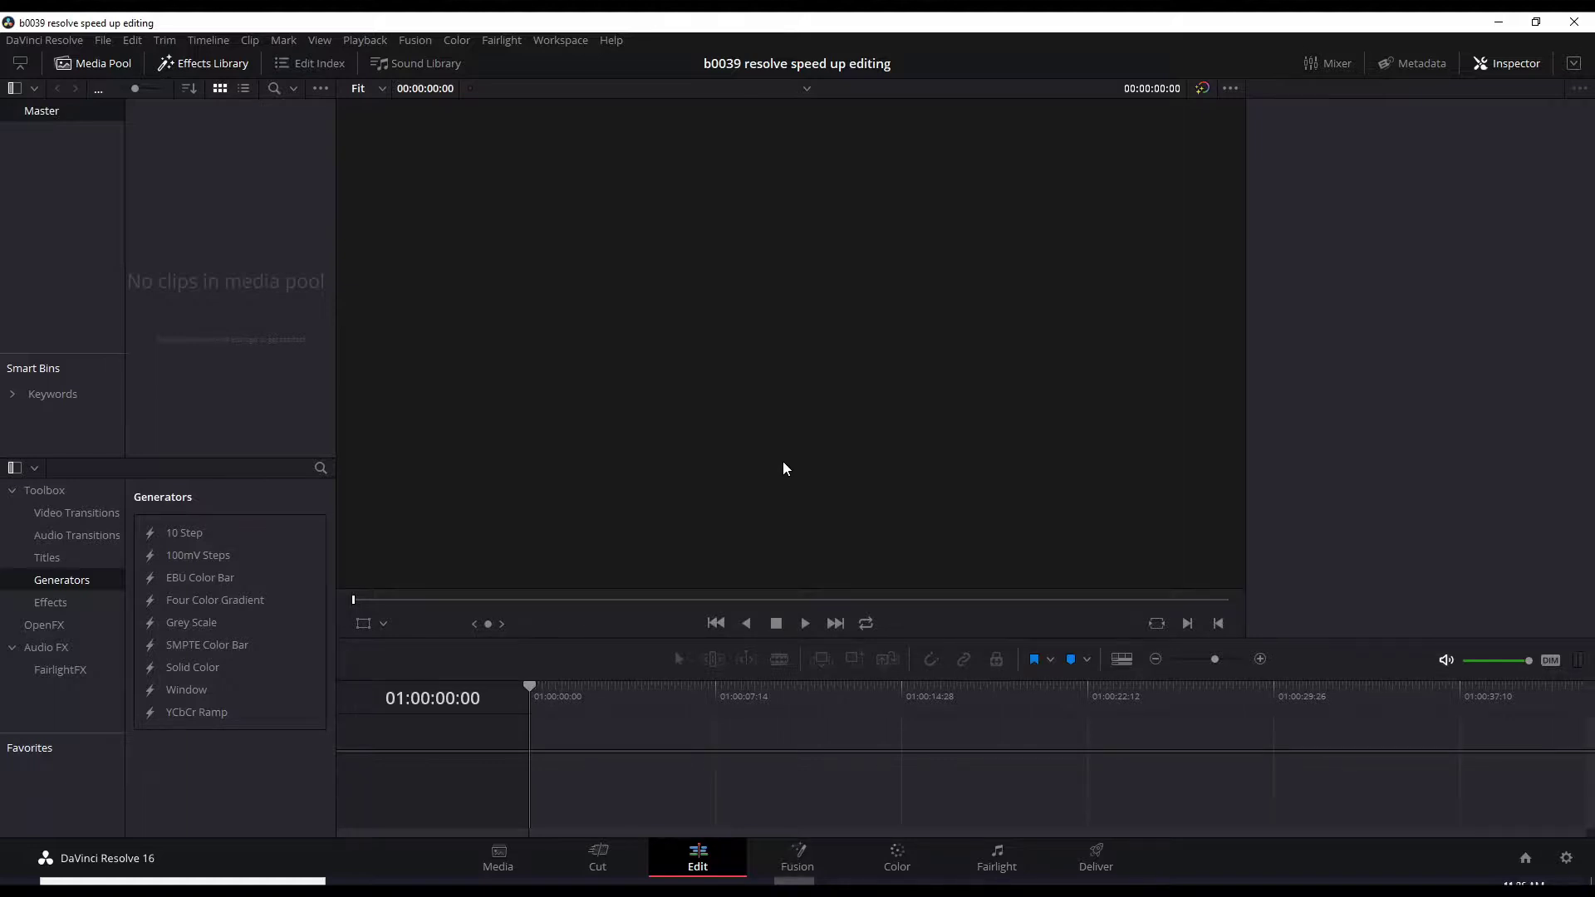
Step: Open the DaVinci Resolve menu in the menu bar
click(55, 41)
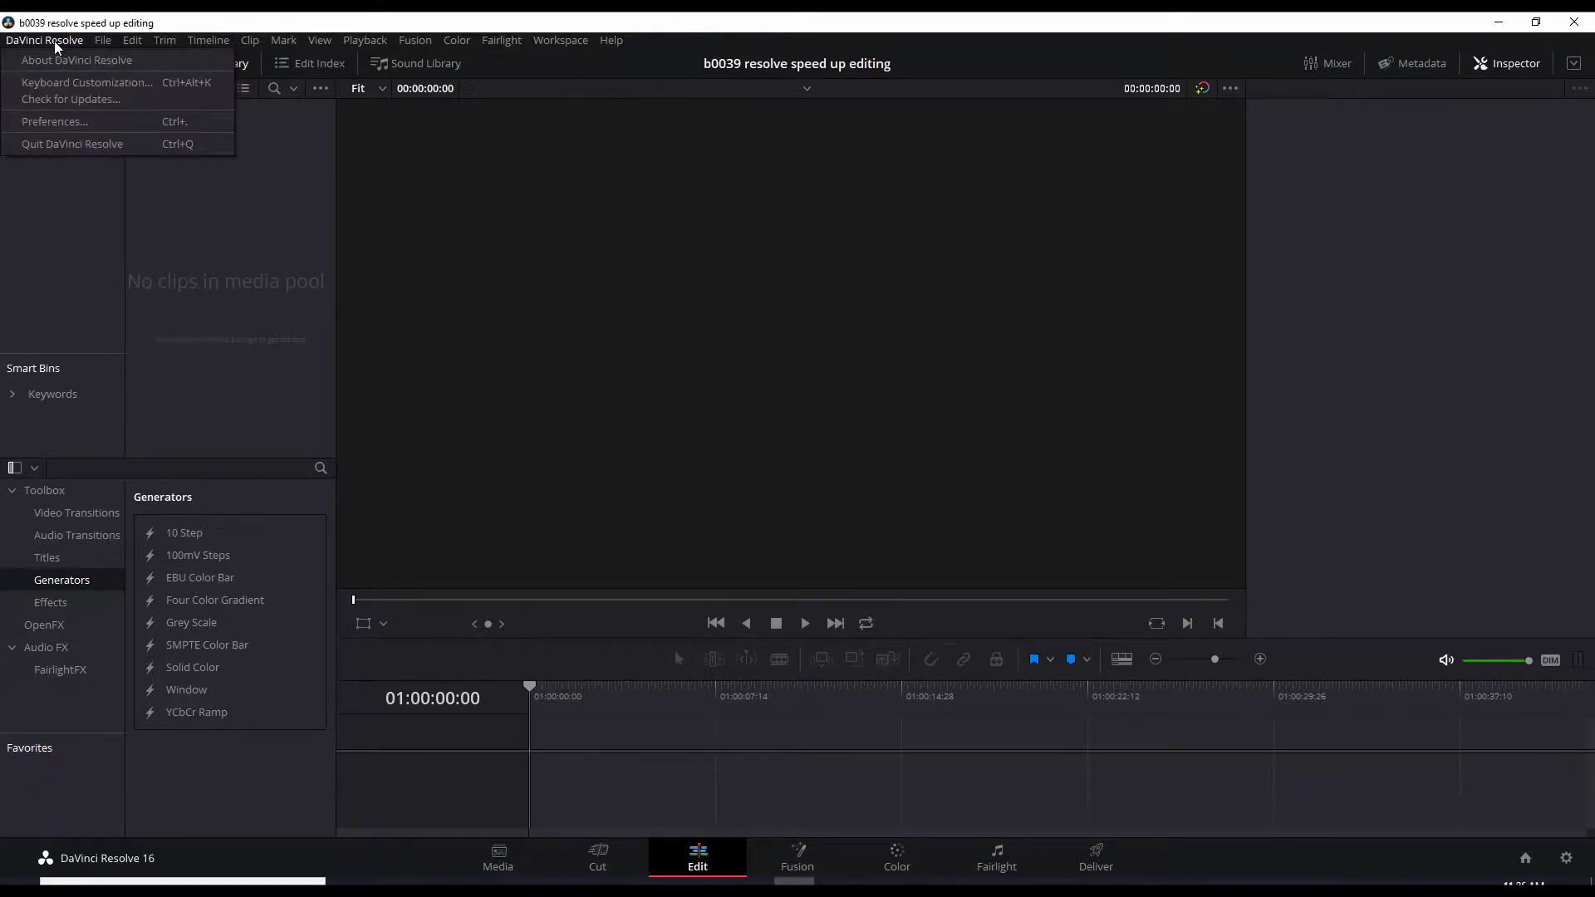
Step: Open Preferences on the System Media Storage page, listing C:\DaVinci and D:\DaVinci Videos
click(46, 122)
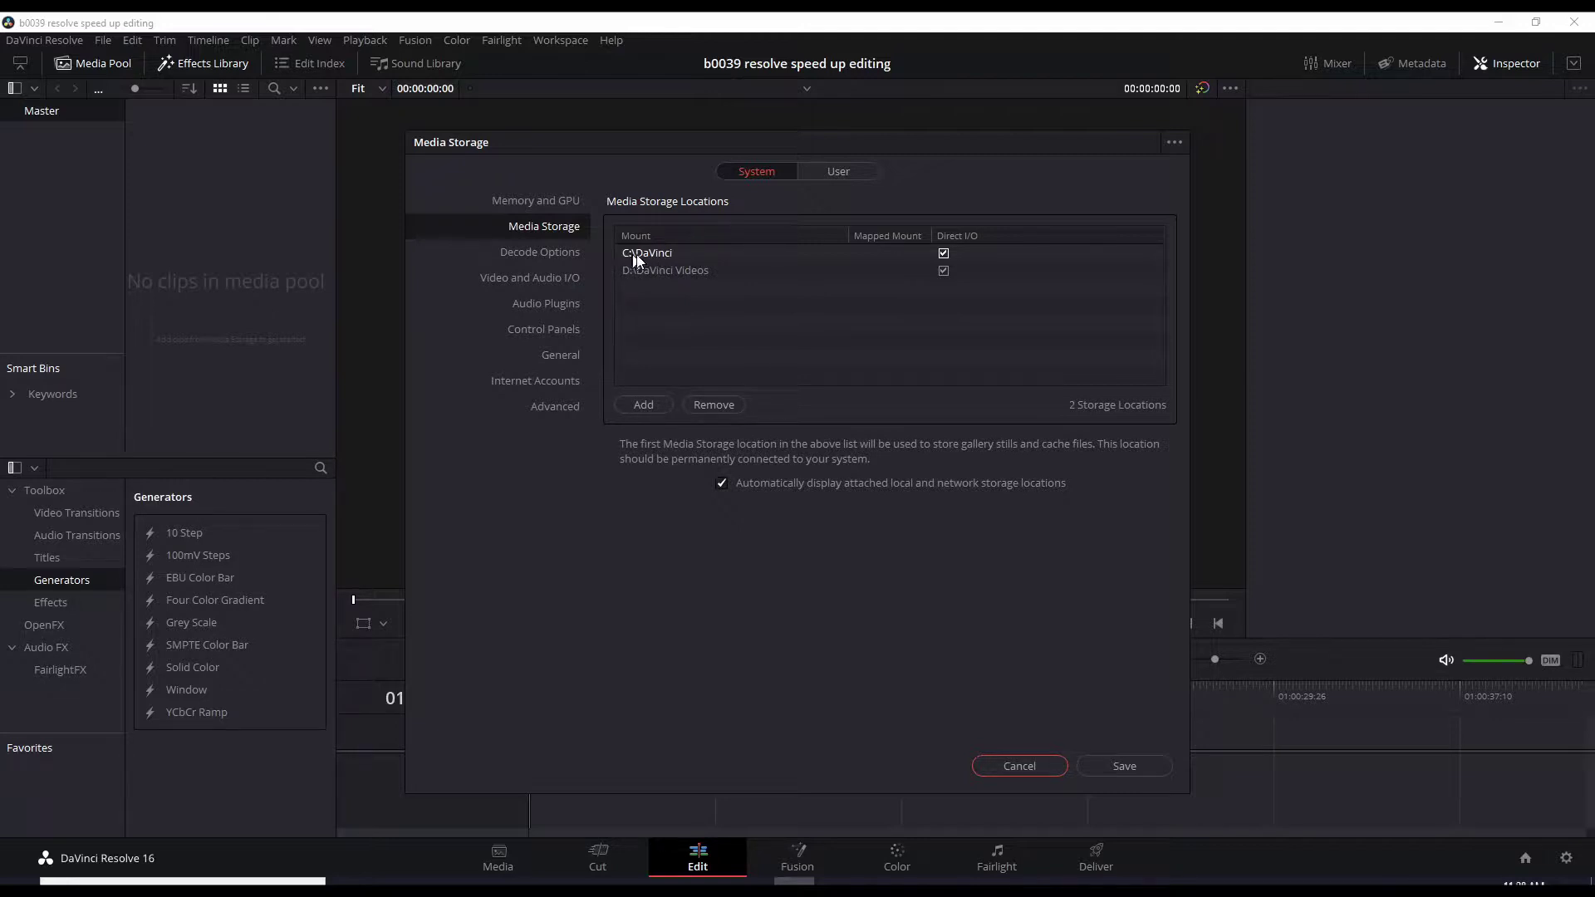
click(644, 407)
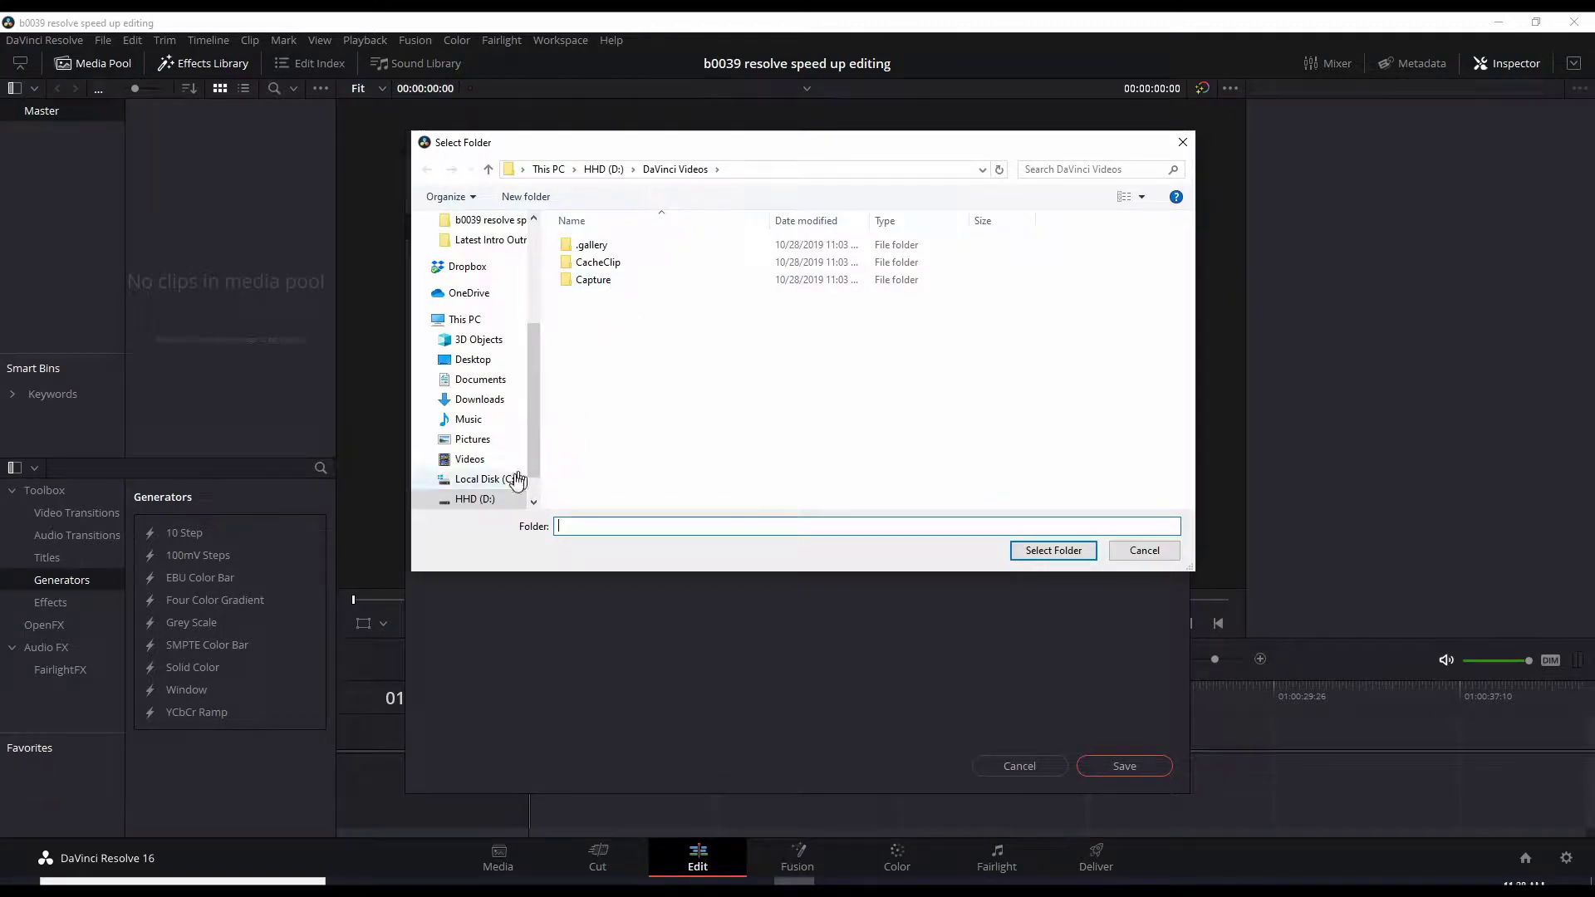
click(486, 486)
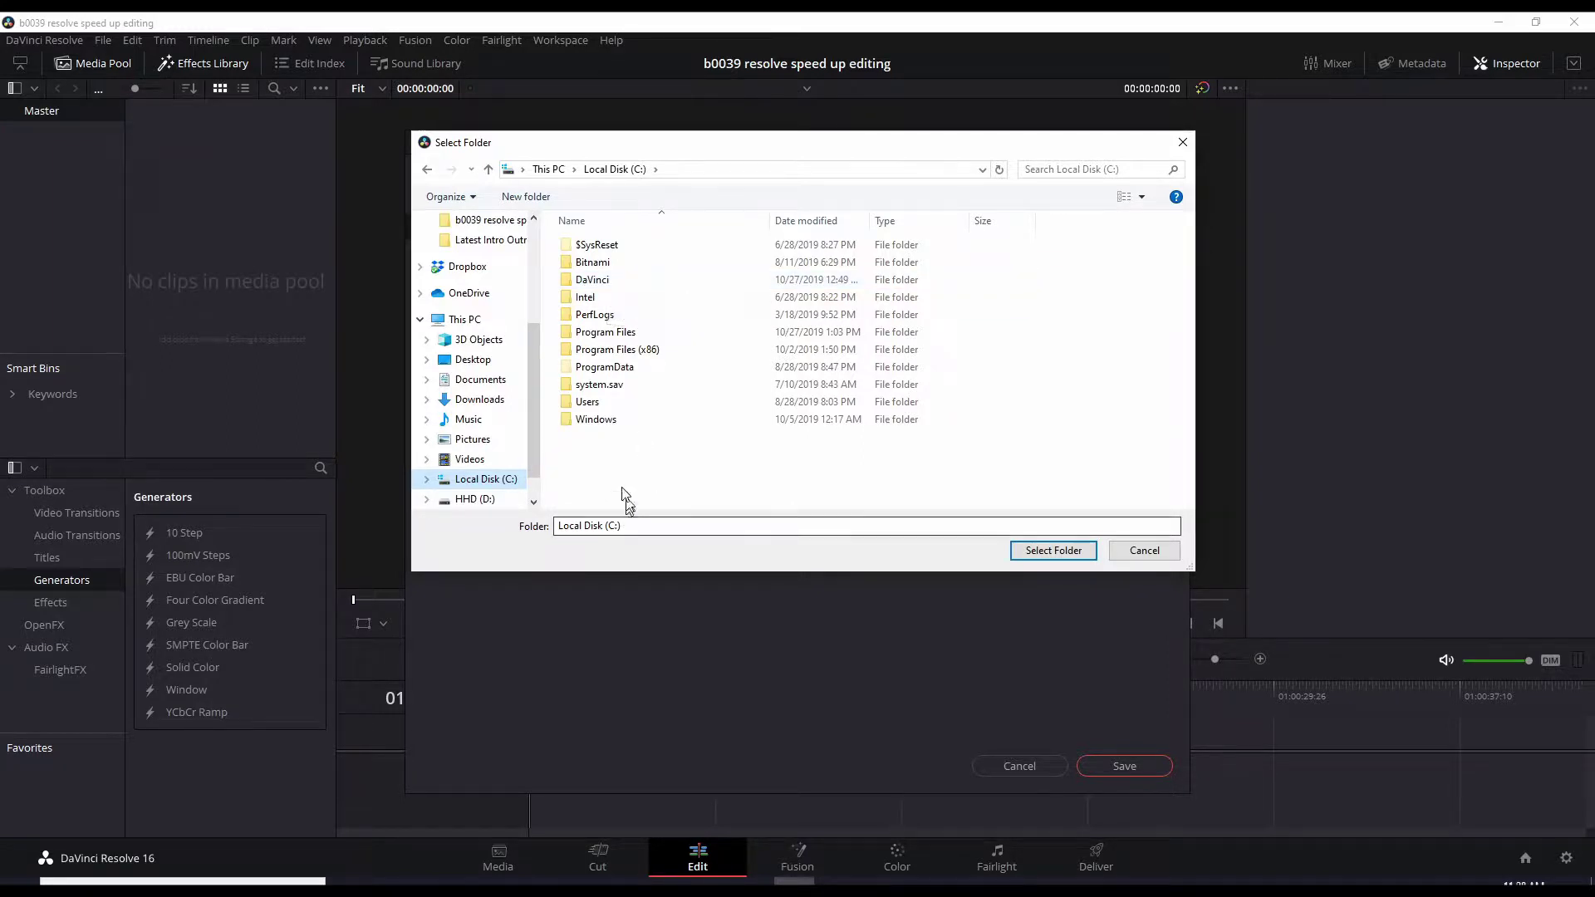
click(622, 280)
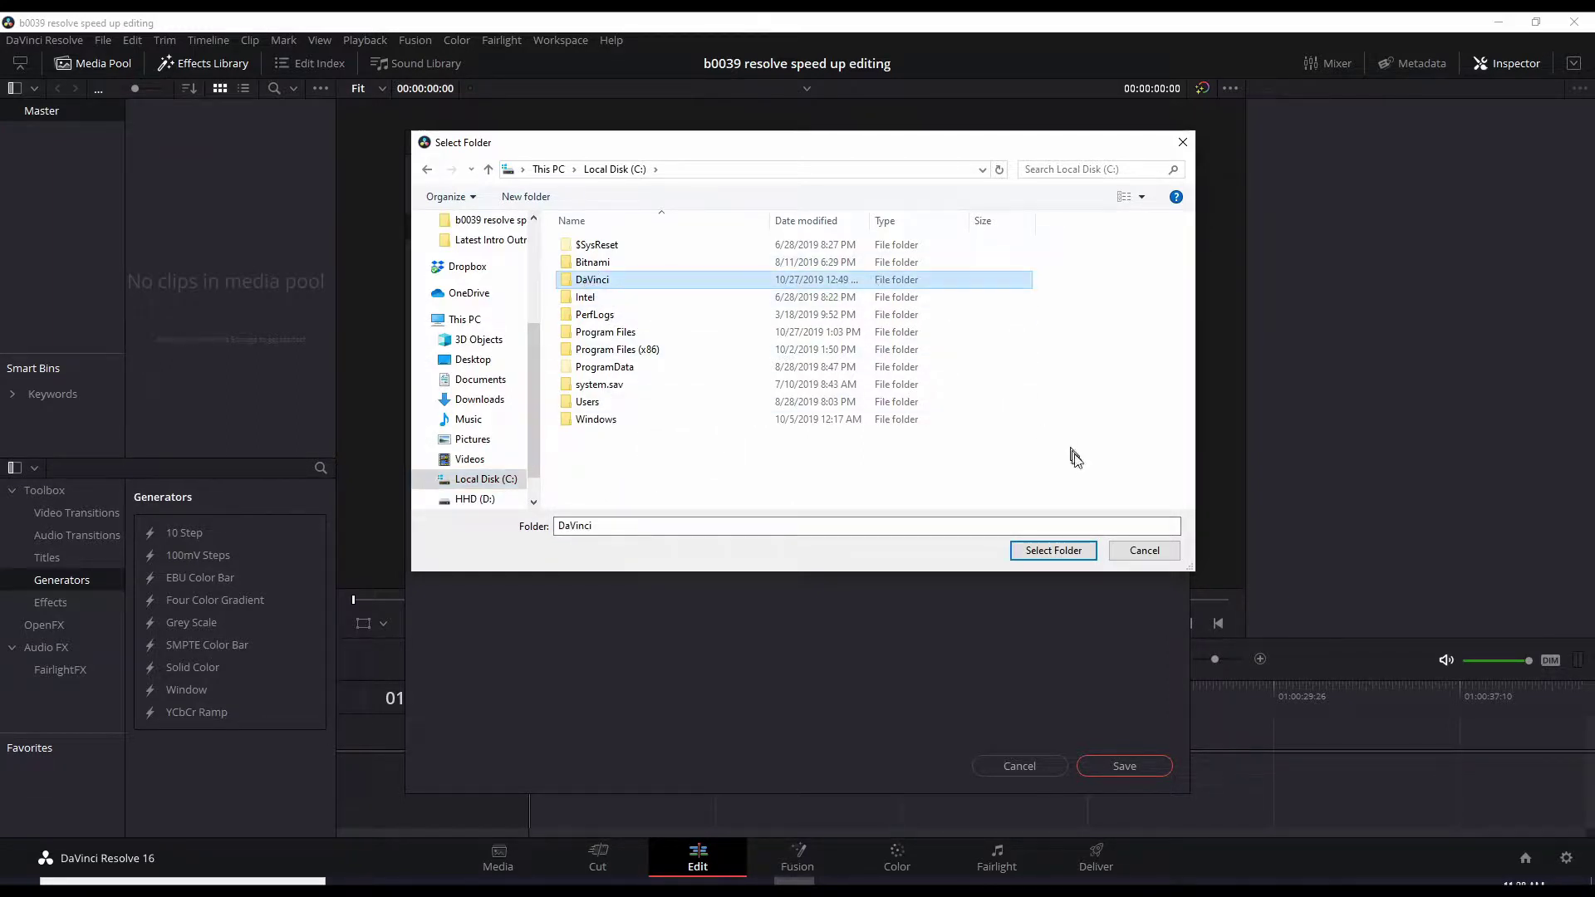
click(1145, 550)
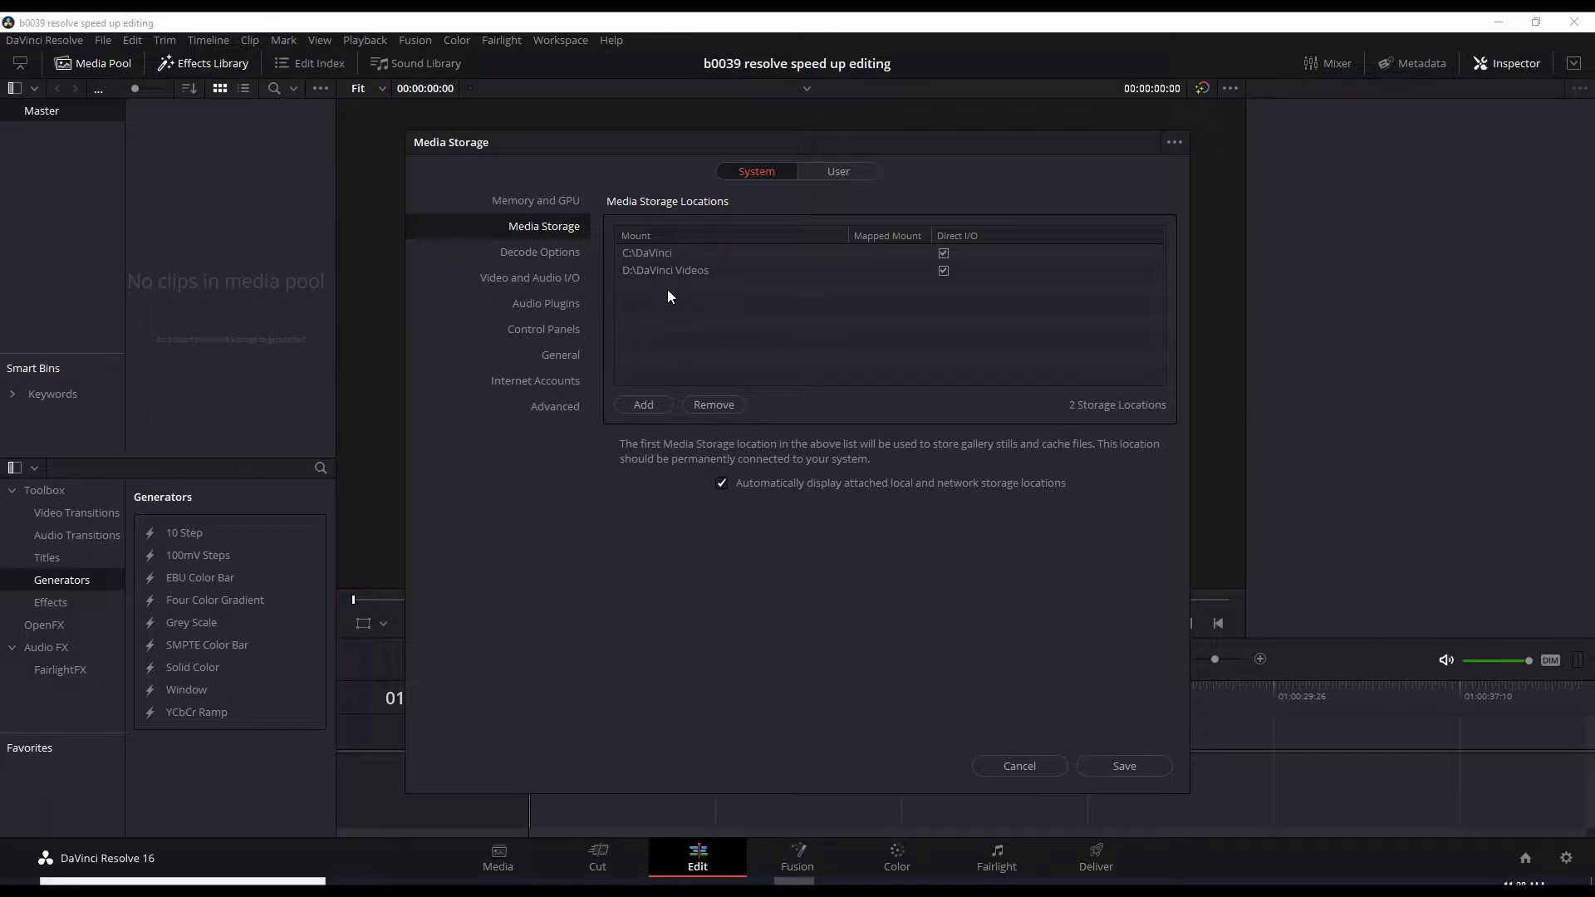
click(649, 271)
Step: Delete the D:\DaVinci Videos storage location and save, keeping only C:\DaVinci
click(716, 408)
click(1135, 768)
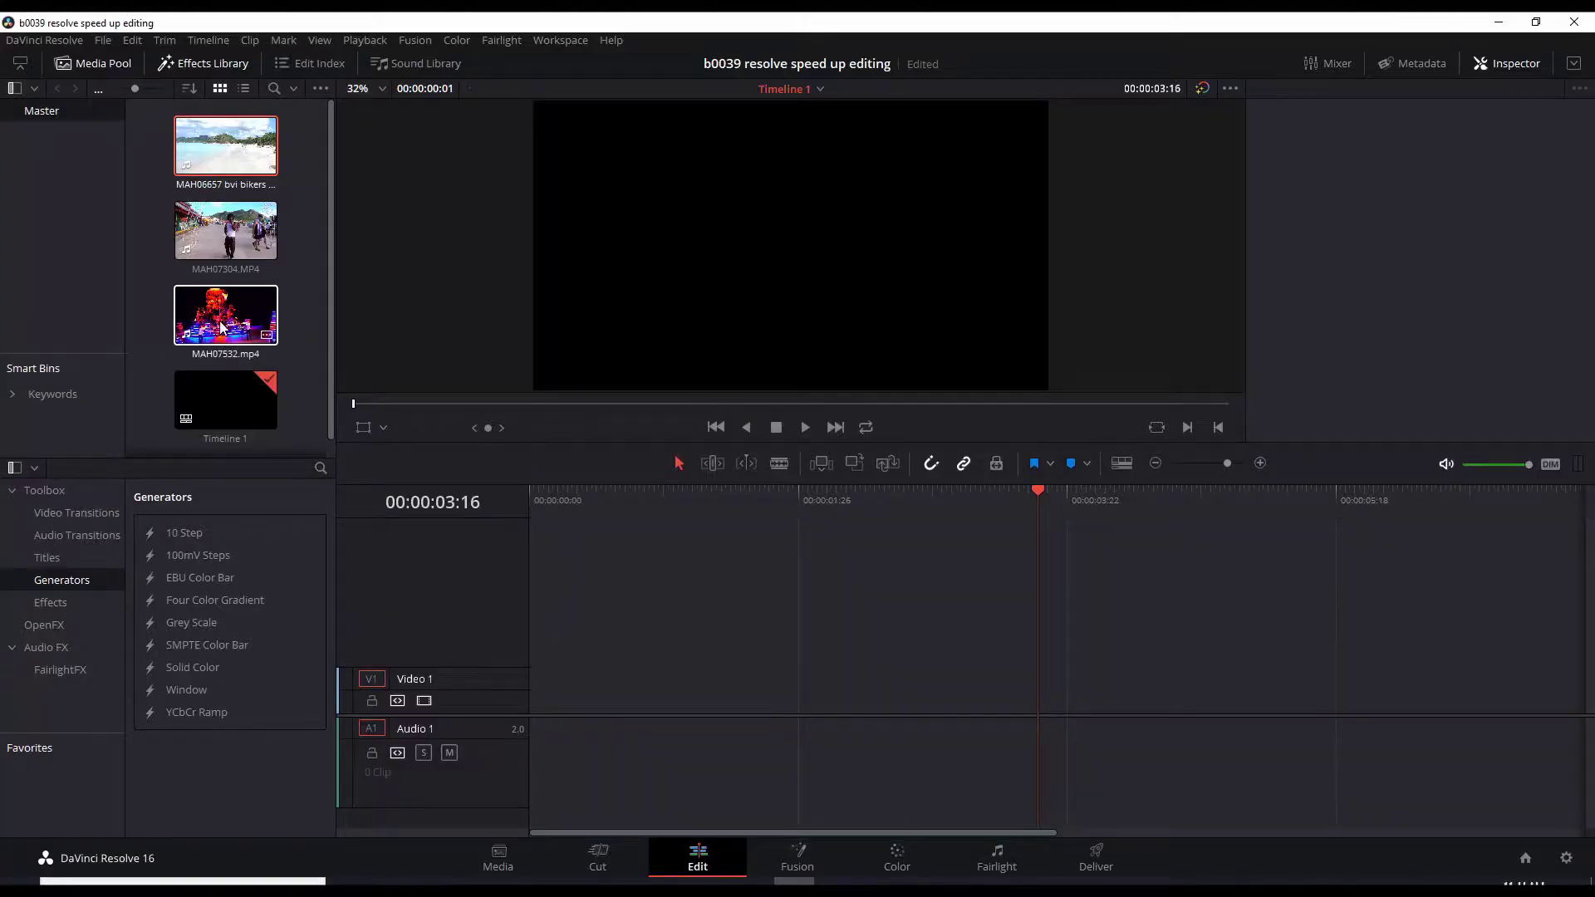
Step: Place MAH07532, MAH07304 and MAH06657 on V1, V2 and V3, then scrub the stack
drag(239, 327, 530, 700)
drag(225, 230, 562, 641)
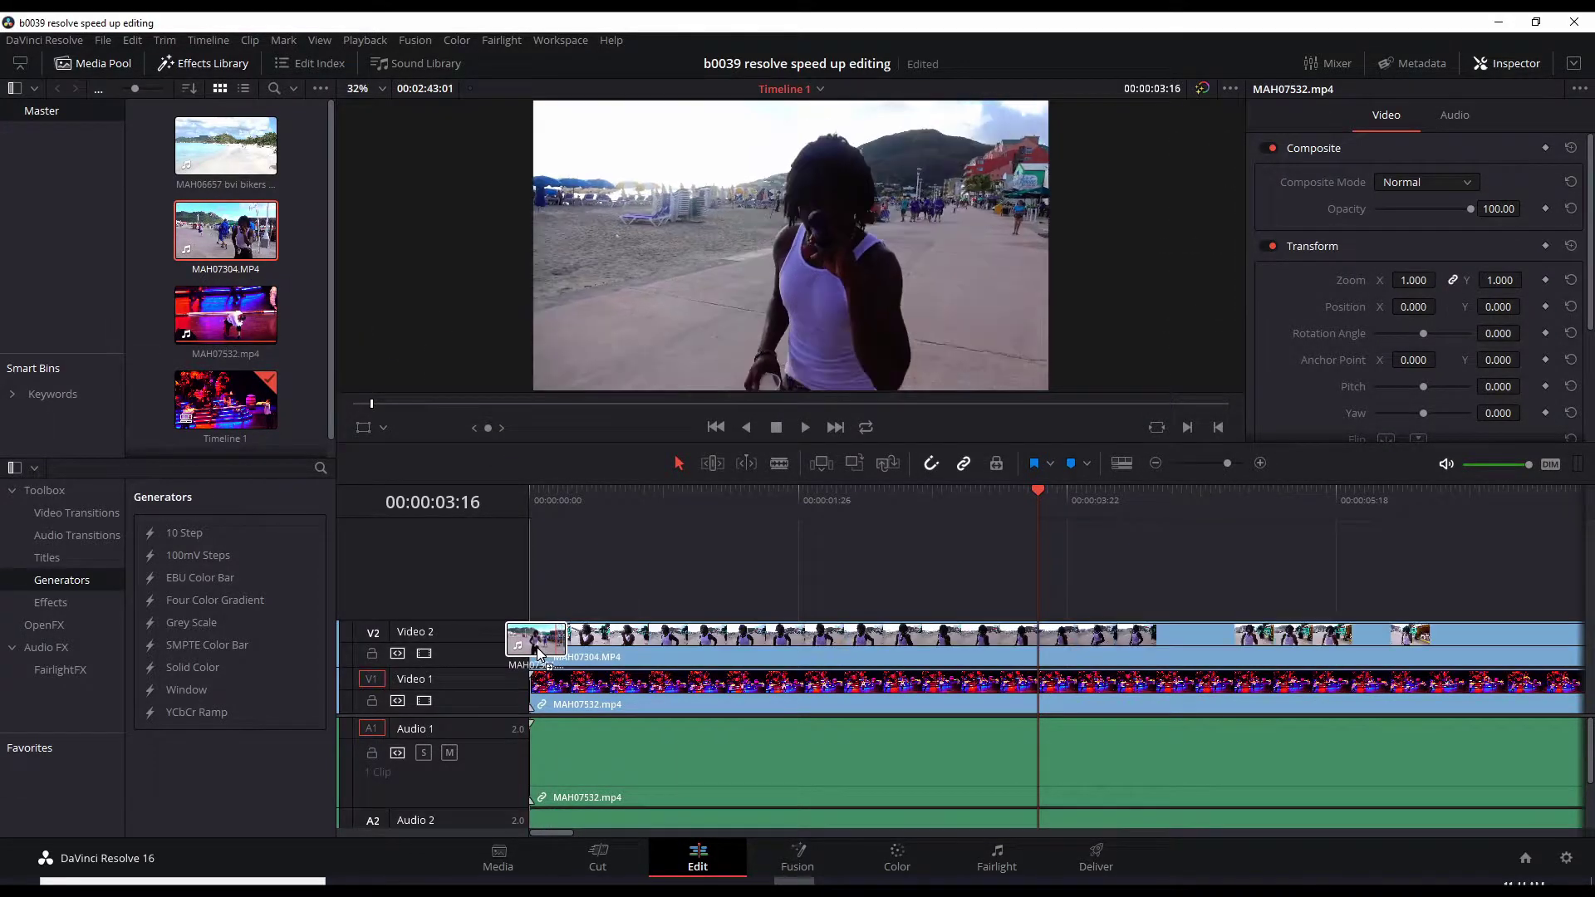
drag(225, 145, 573, 609)
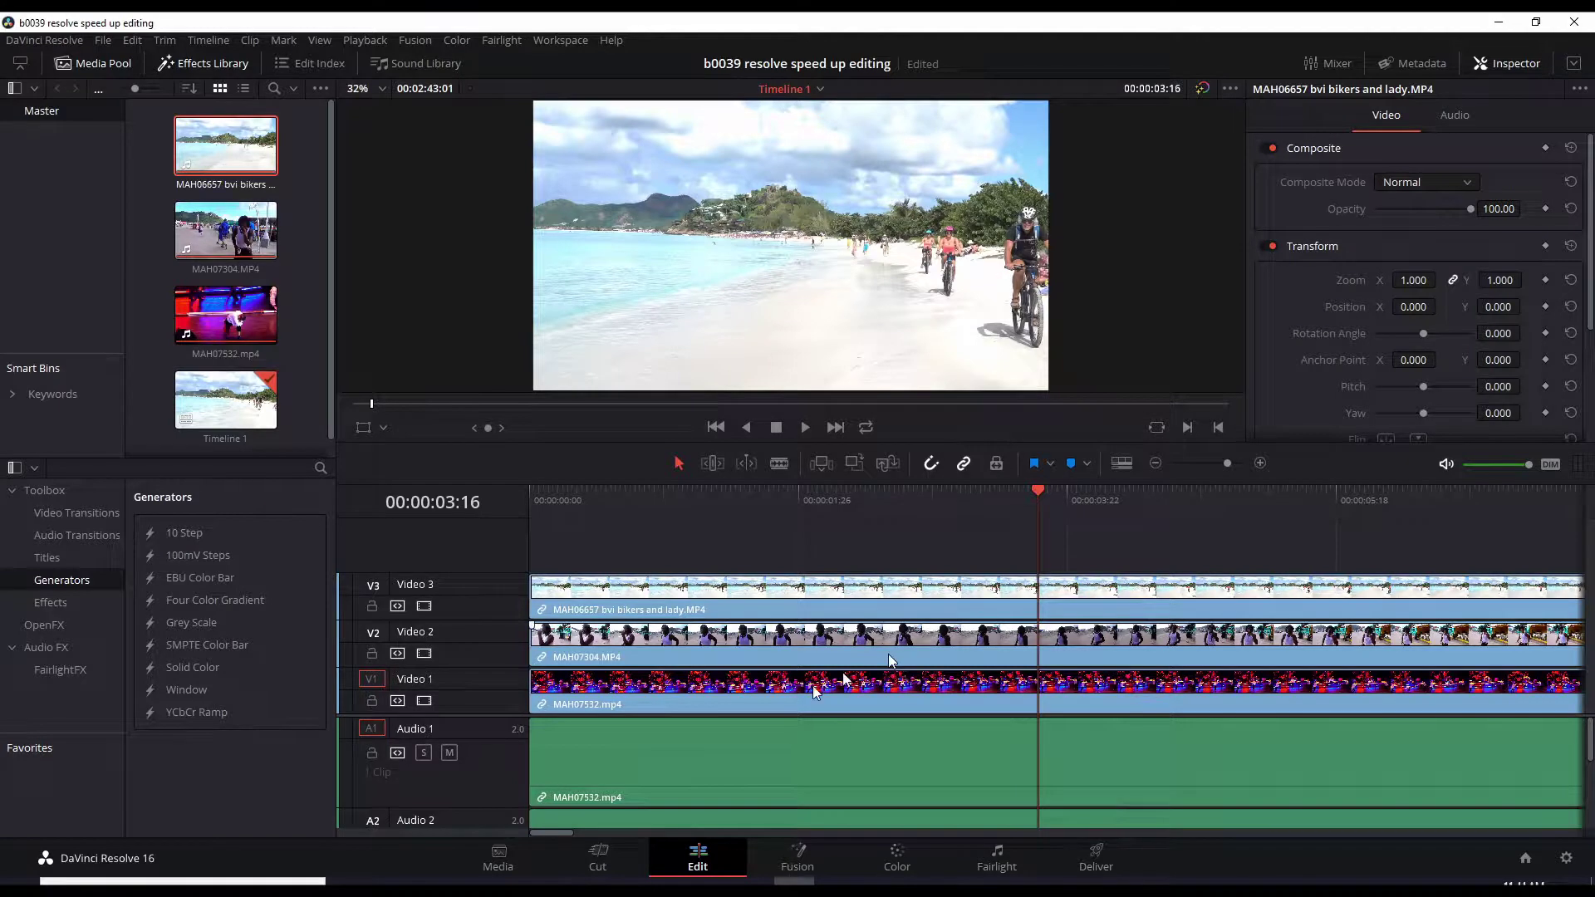
click(1122, 463)
drag(1037, 492, 981, 498)
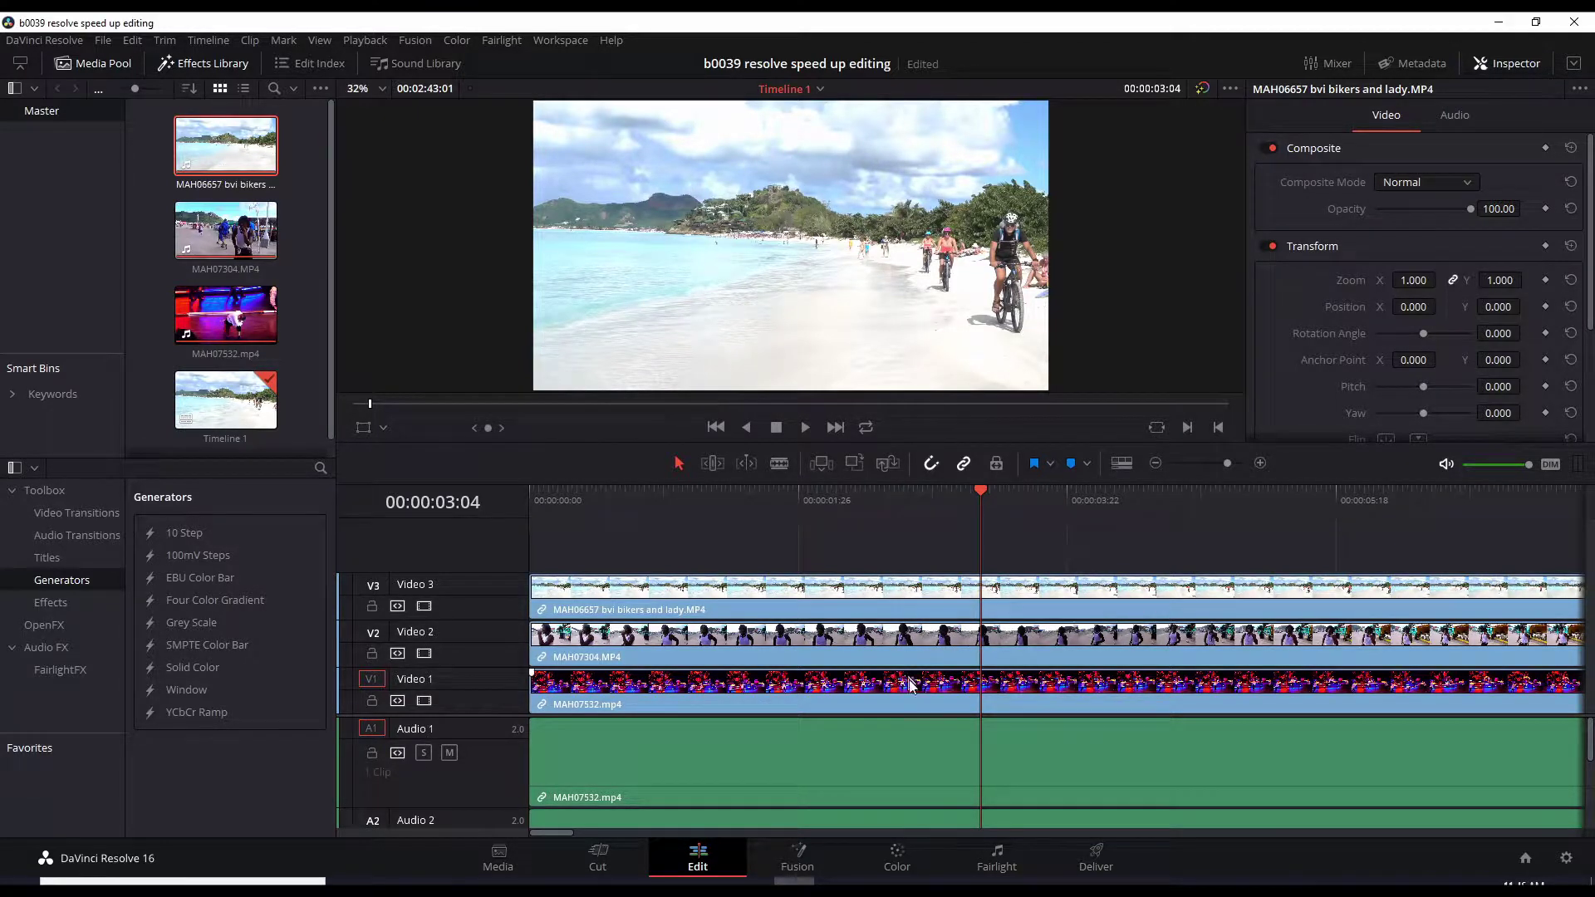
Step: Blade all tracks at 00:00:01:02
click(741, 496)
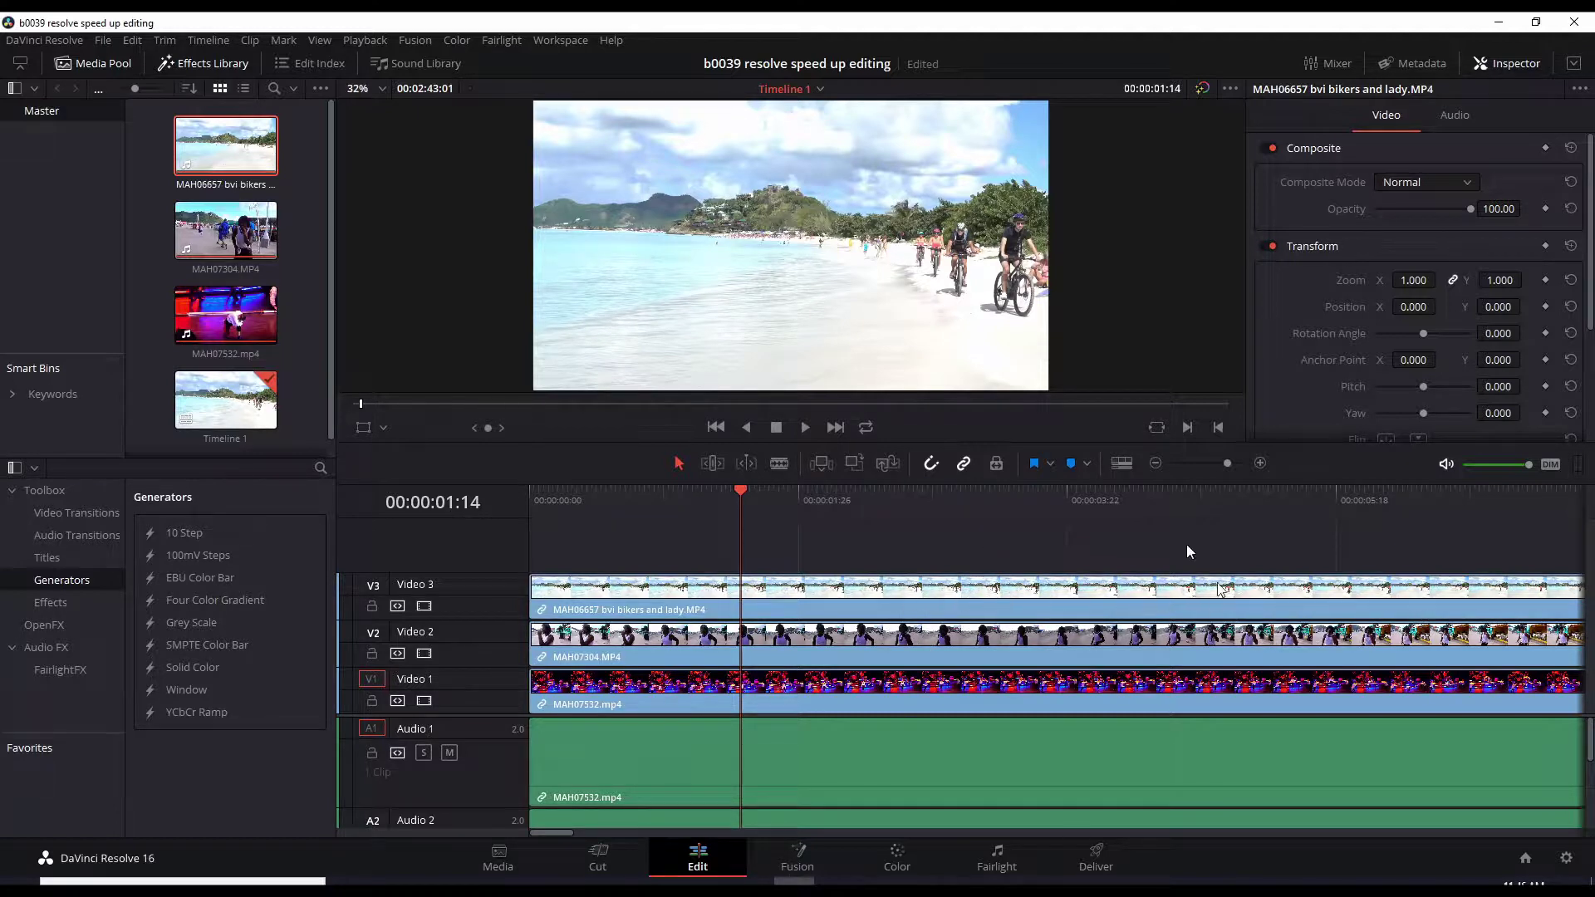
click(682, 496)
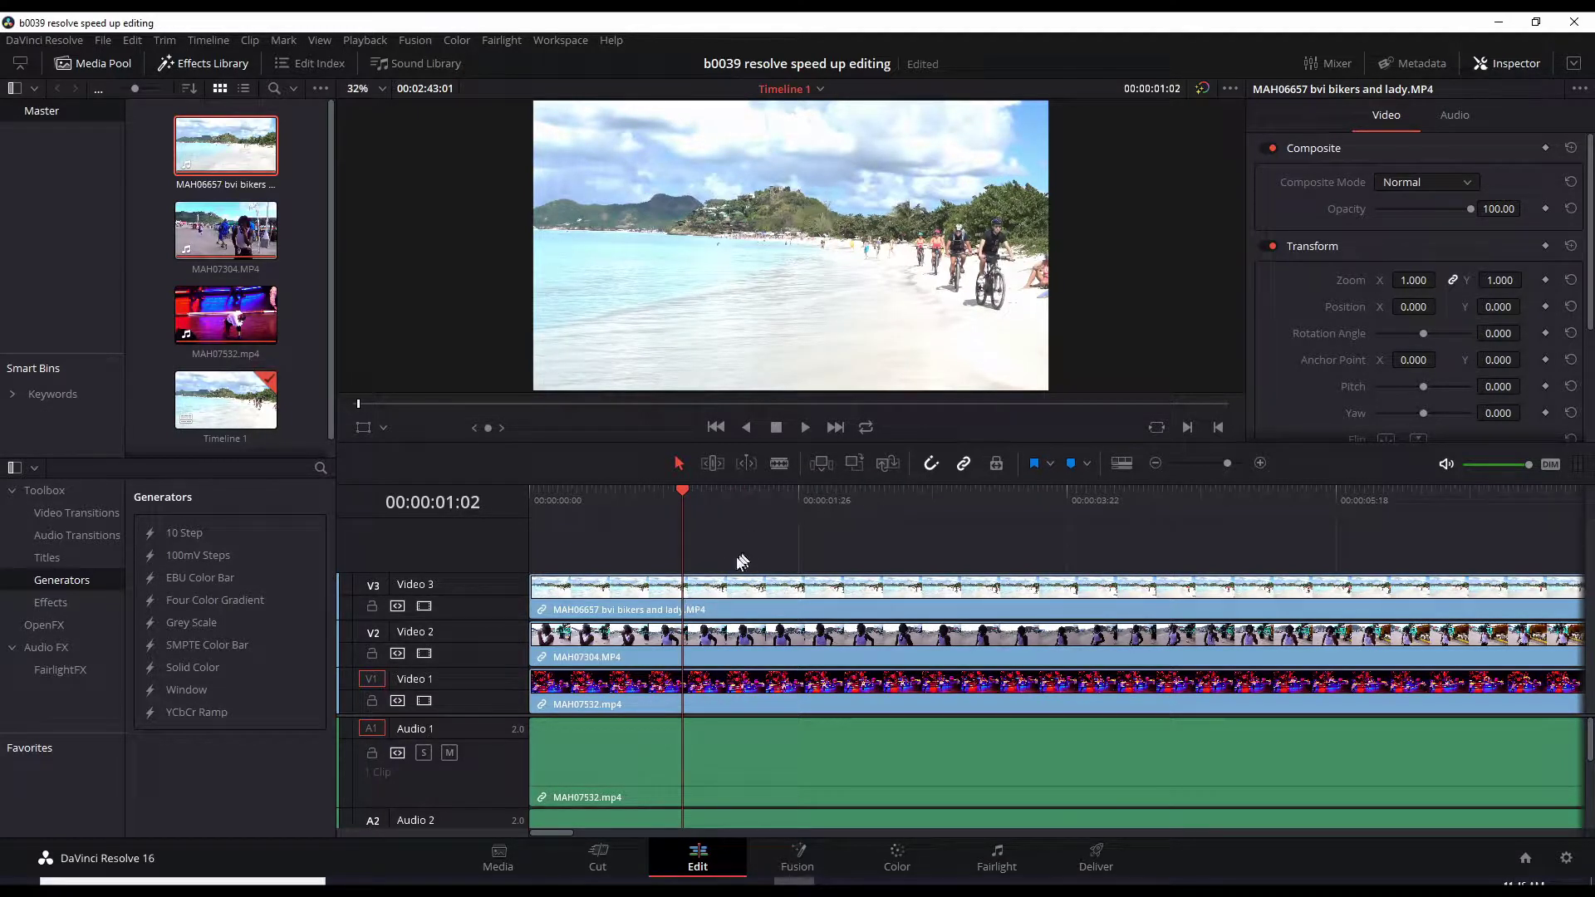
key(ctrl+a)
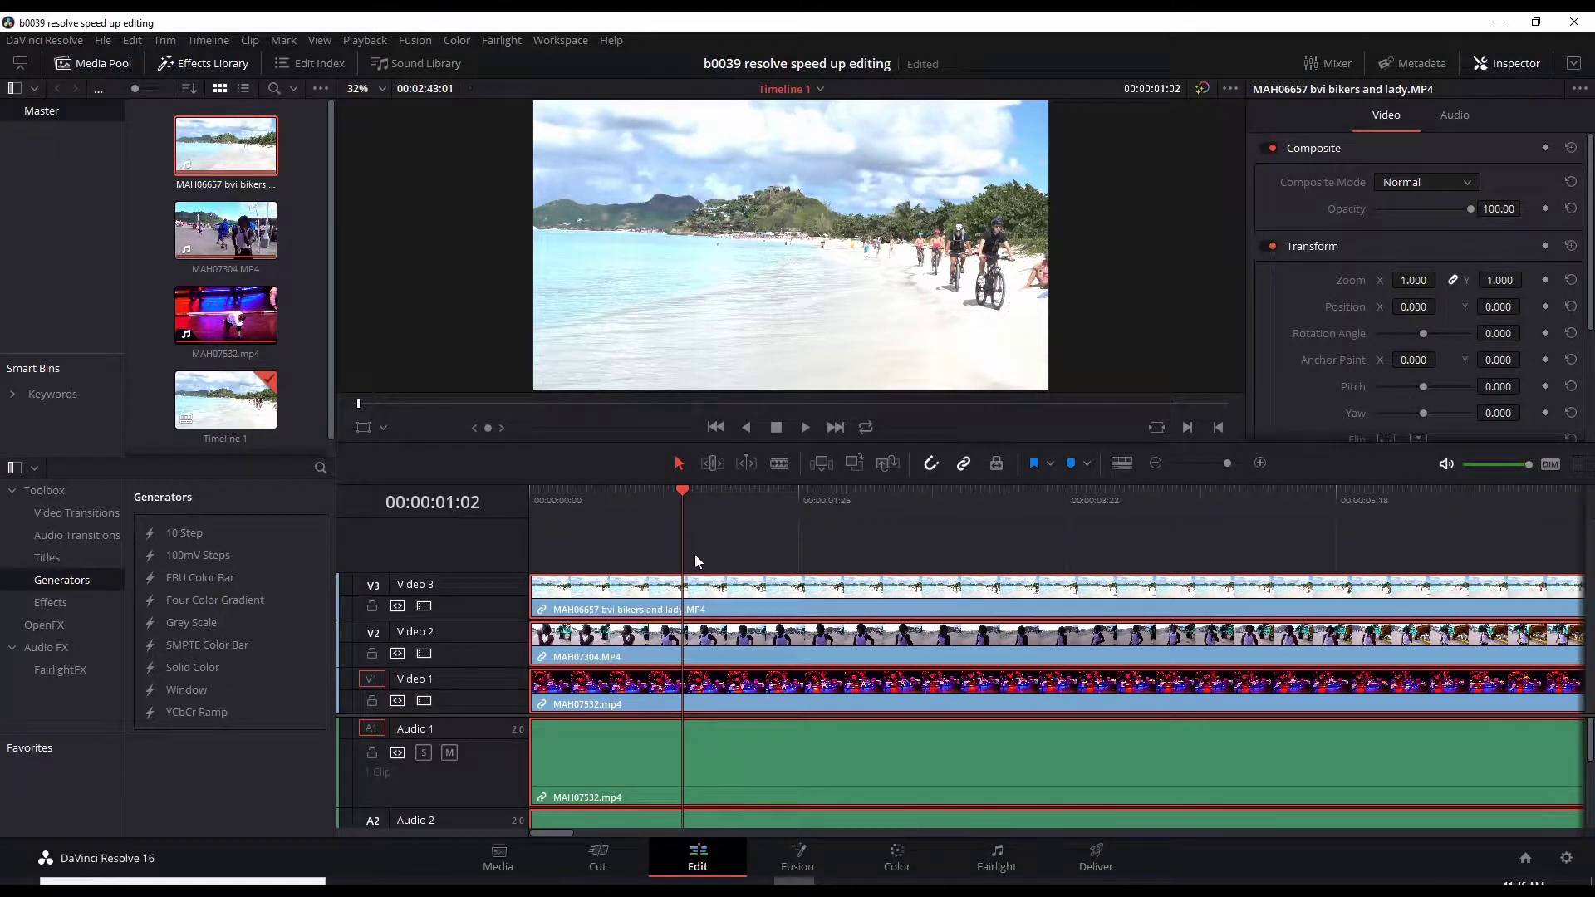
key(ctrl+b)
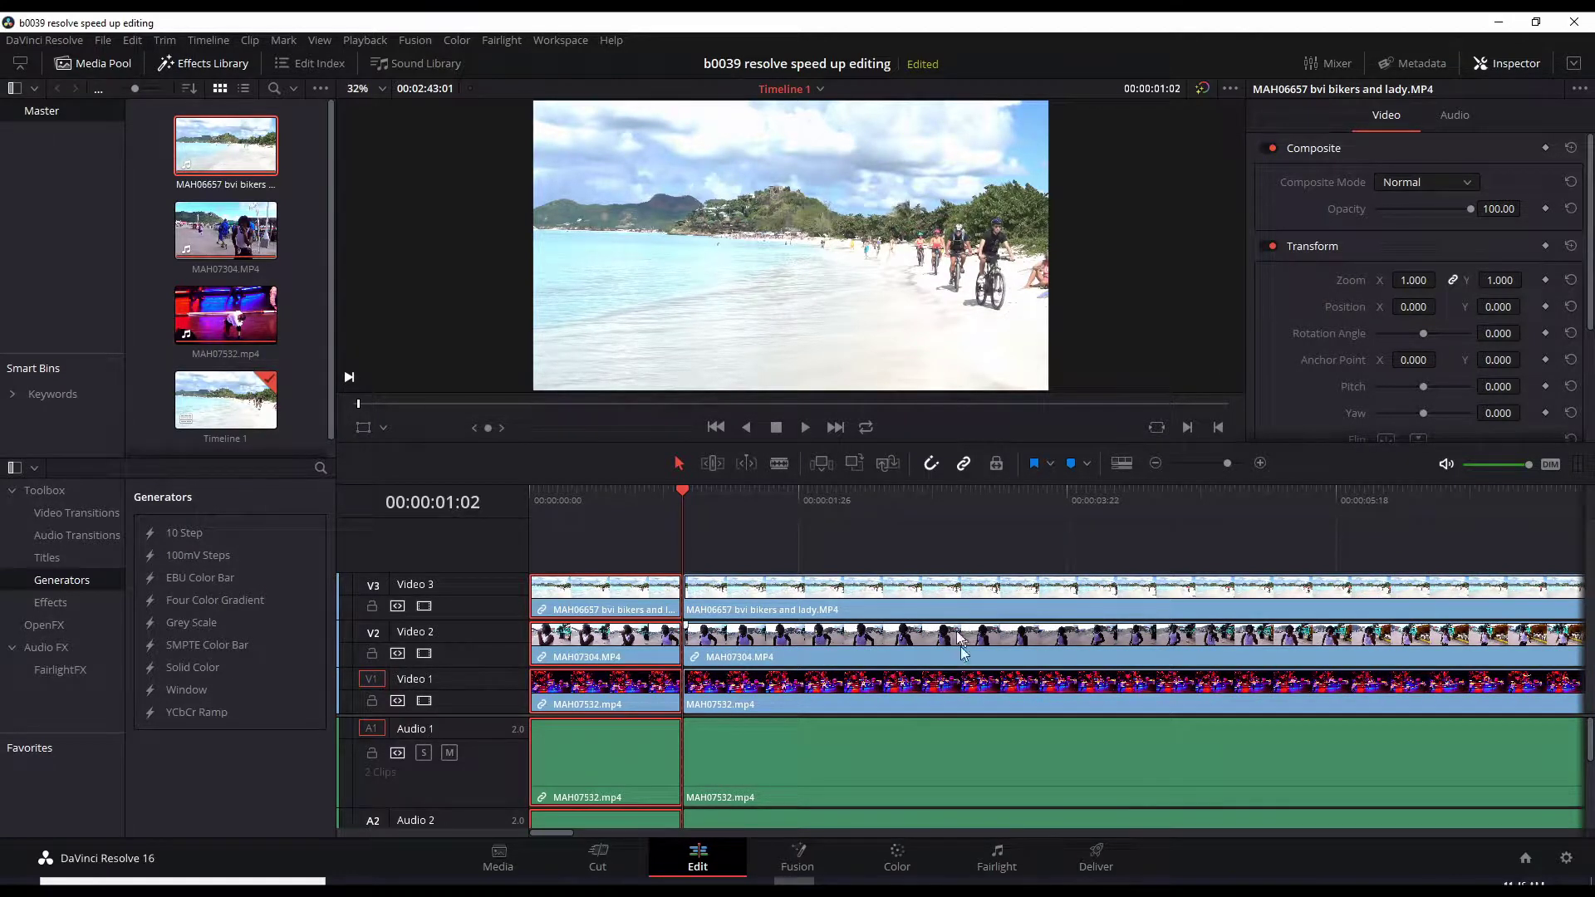
Step: Blade all tracks at 00:00:01:27 and again at 00:00:02:27
click(803, 491)
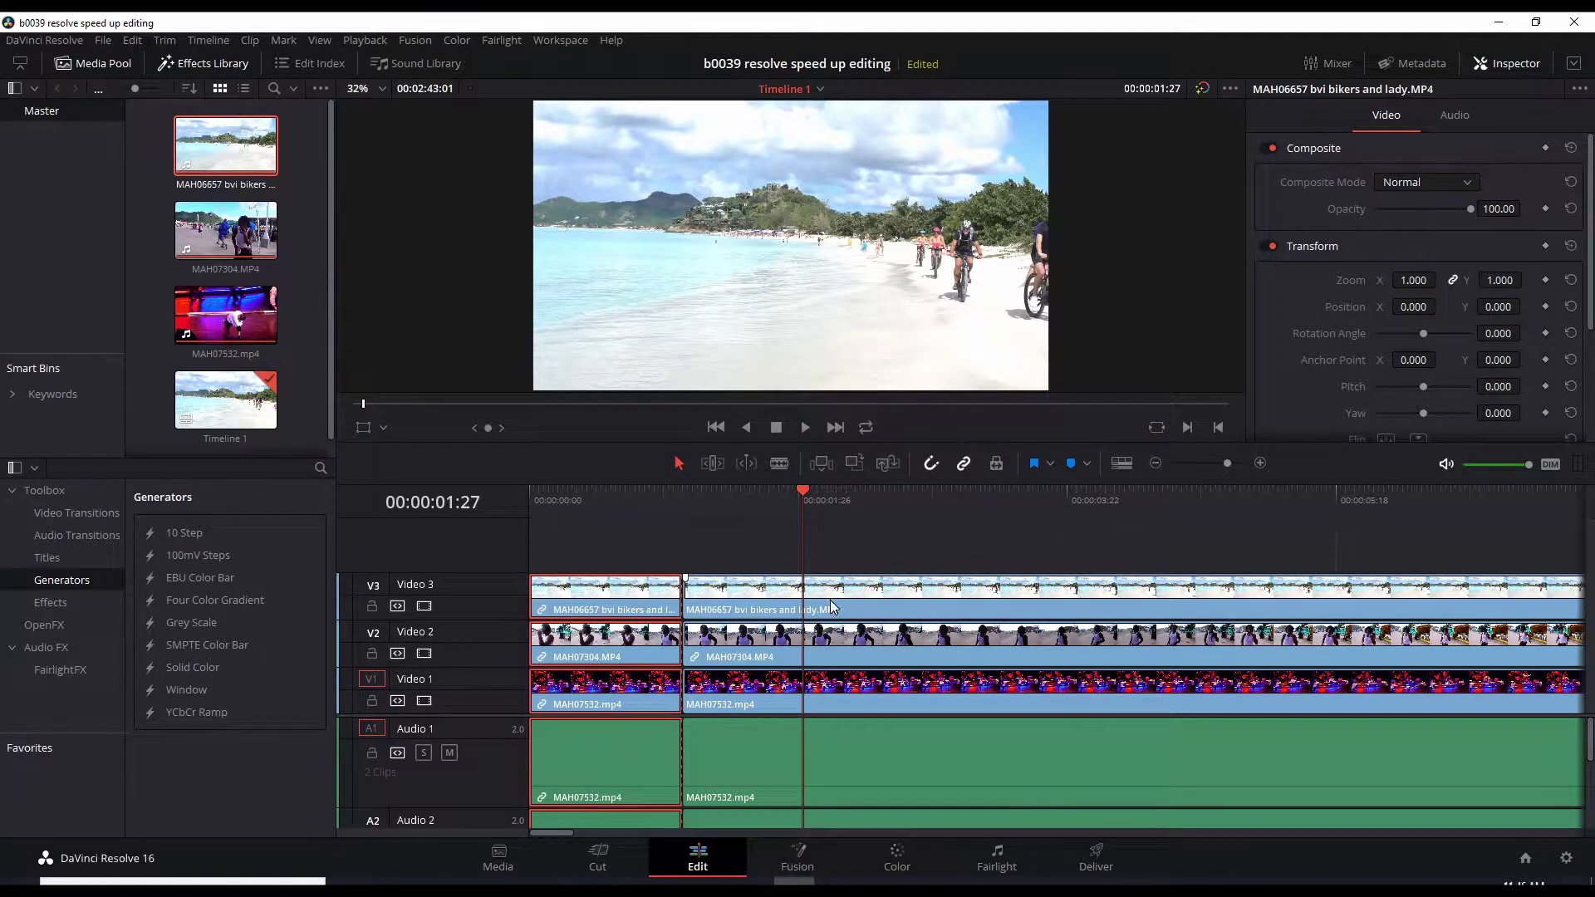
ctrl+click(831, 638)
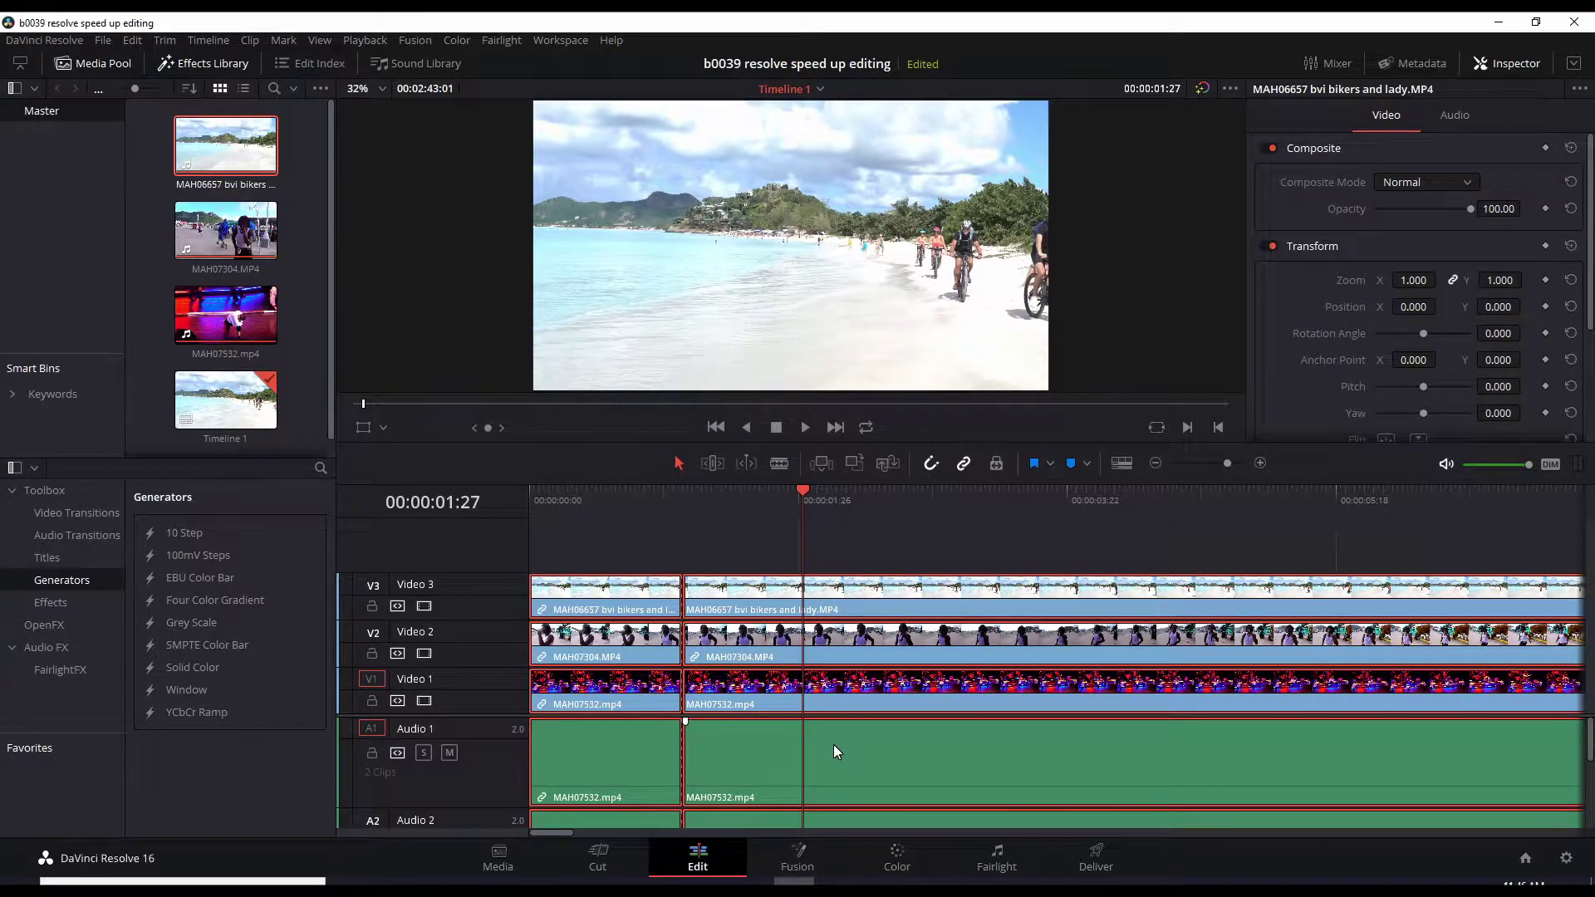
key(ctrl+b)
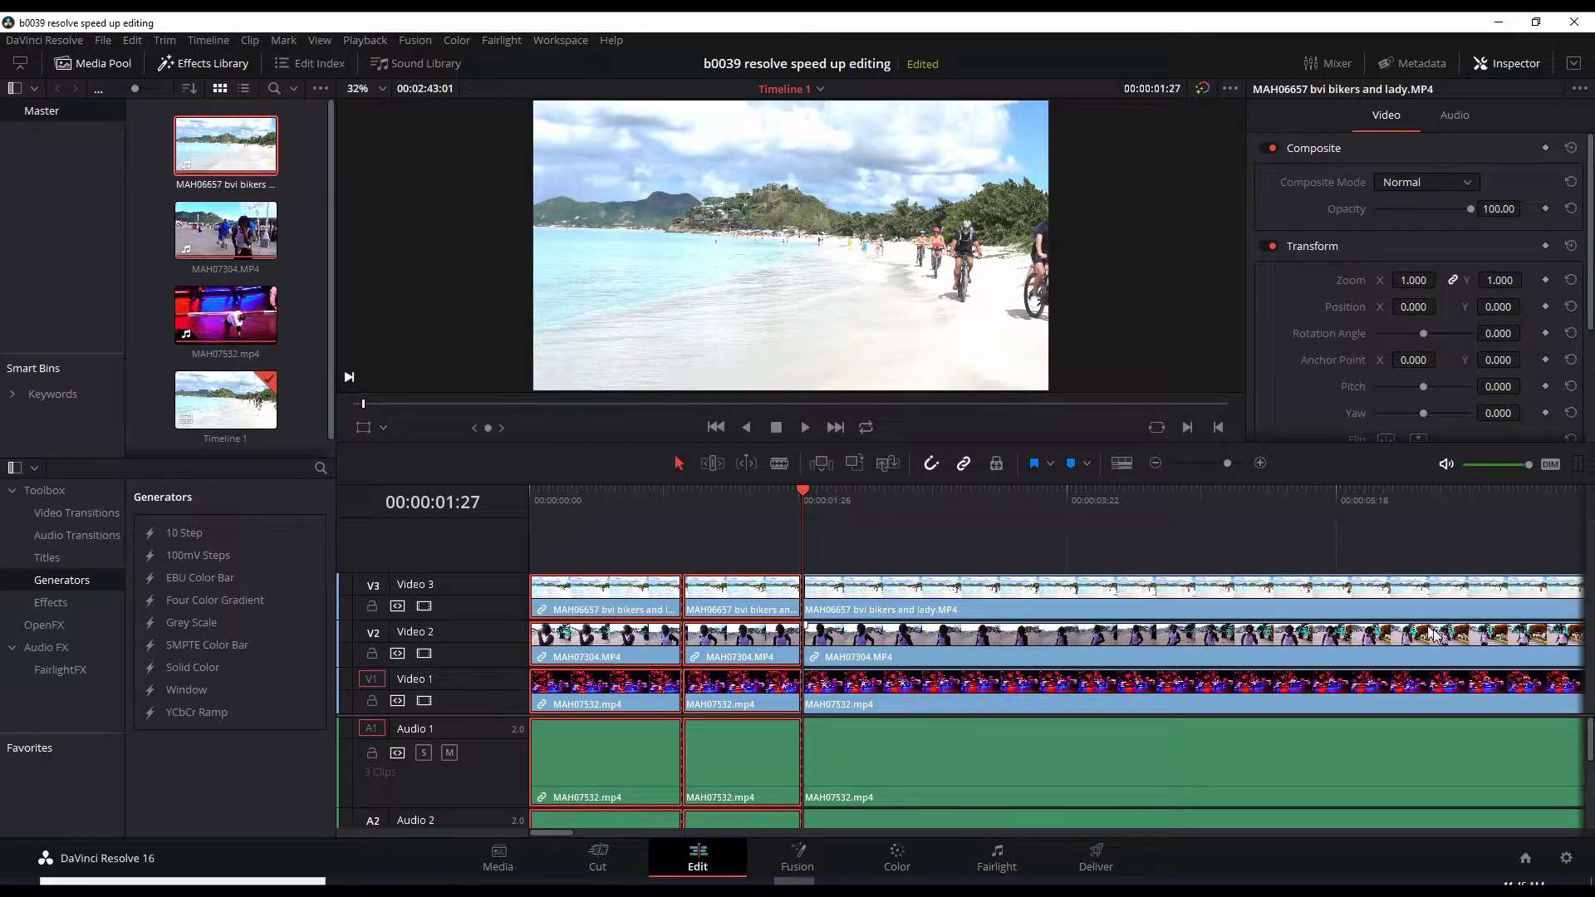
click(947, 496)
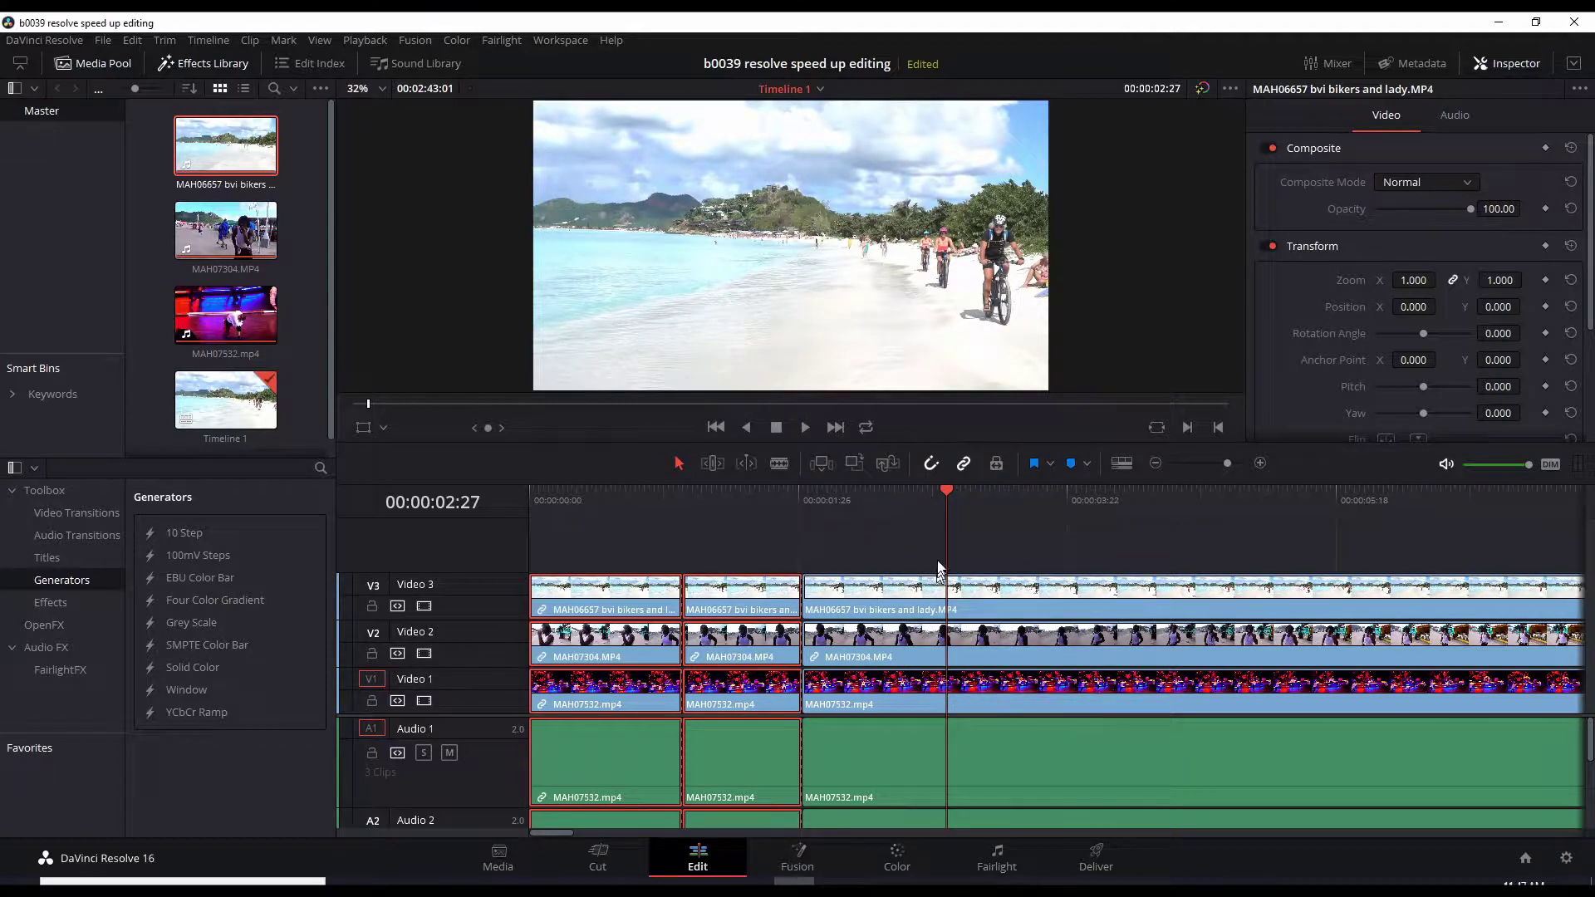
key(ctrl+a)
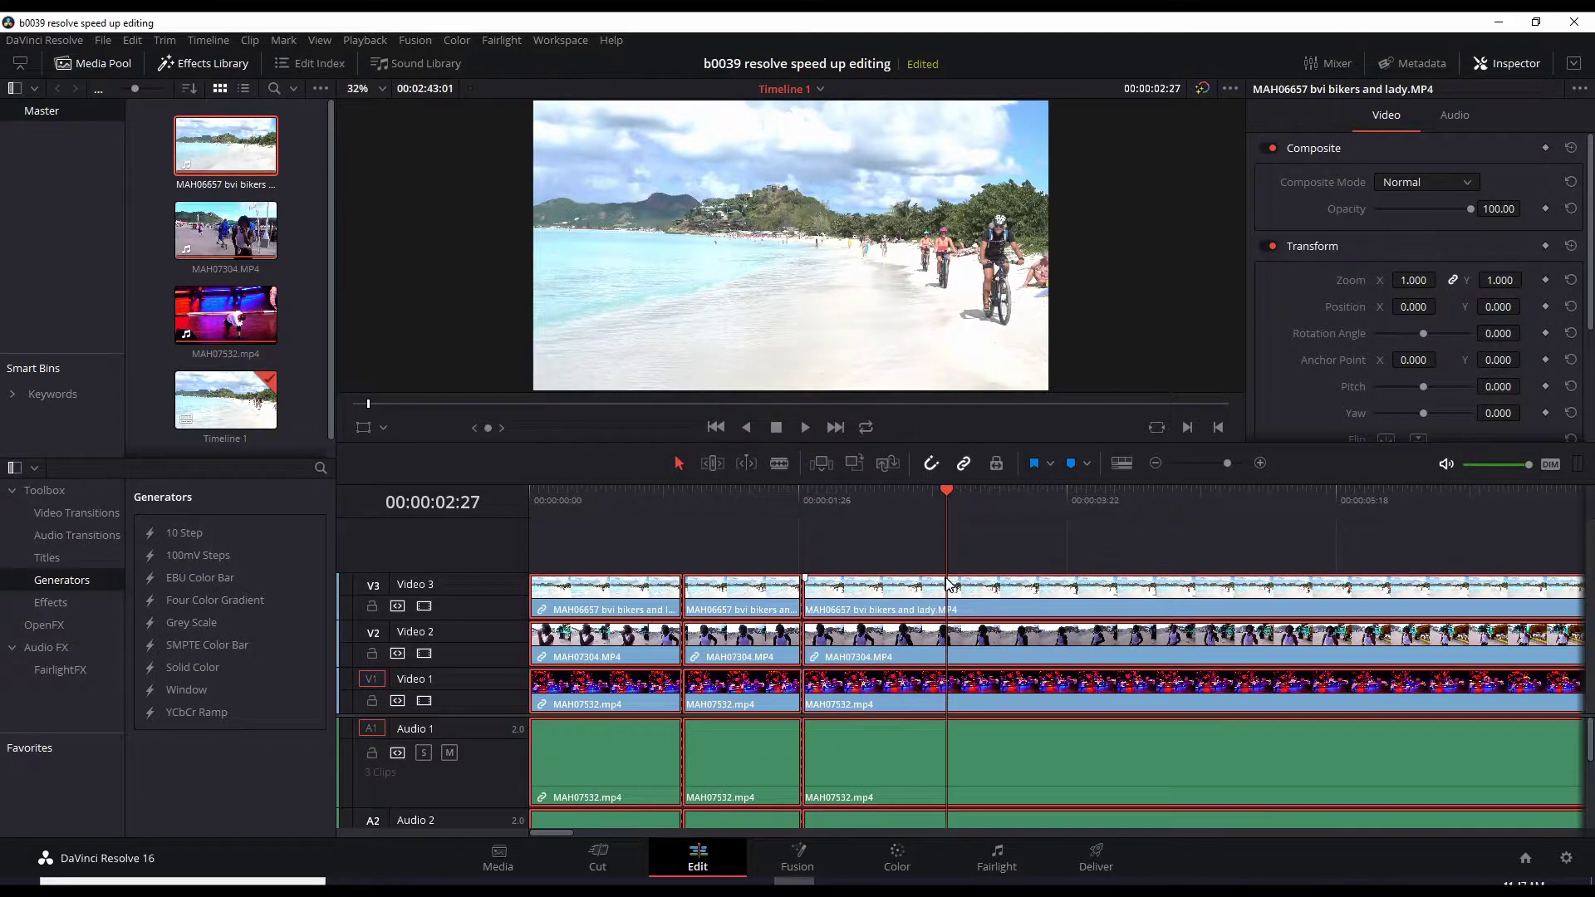
key(ctrl+b)
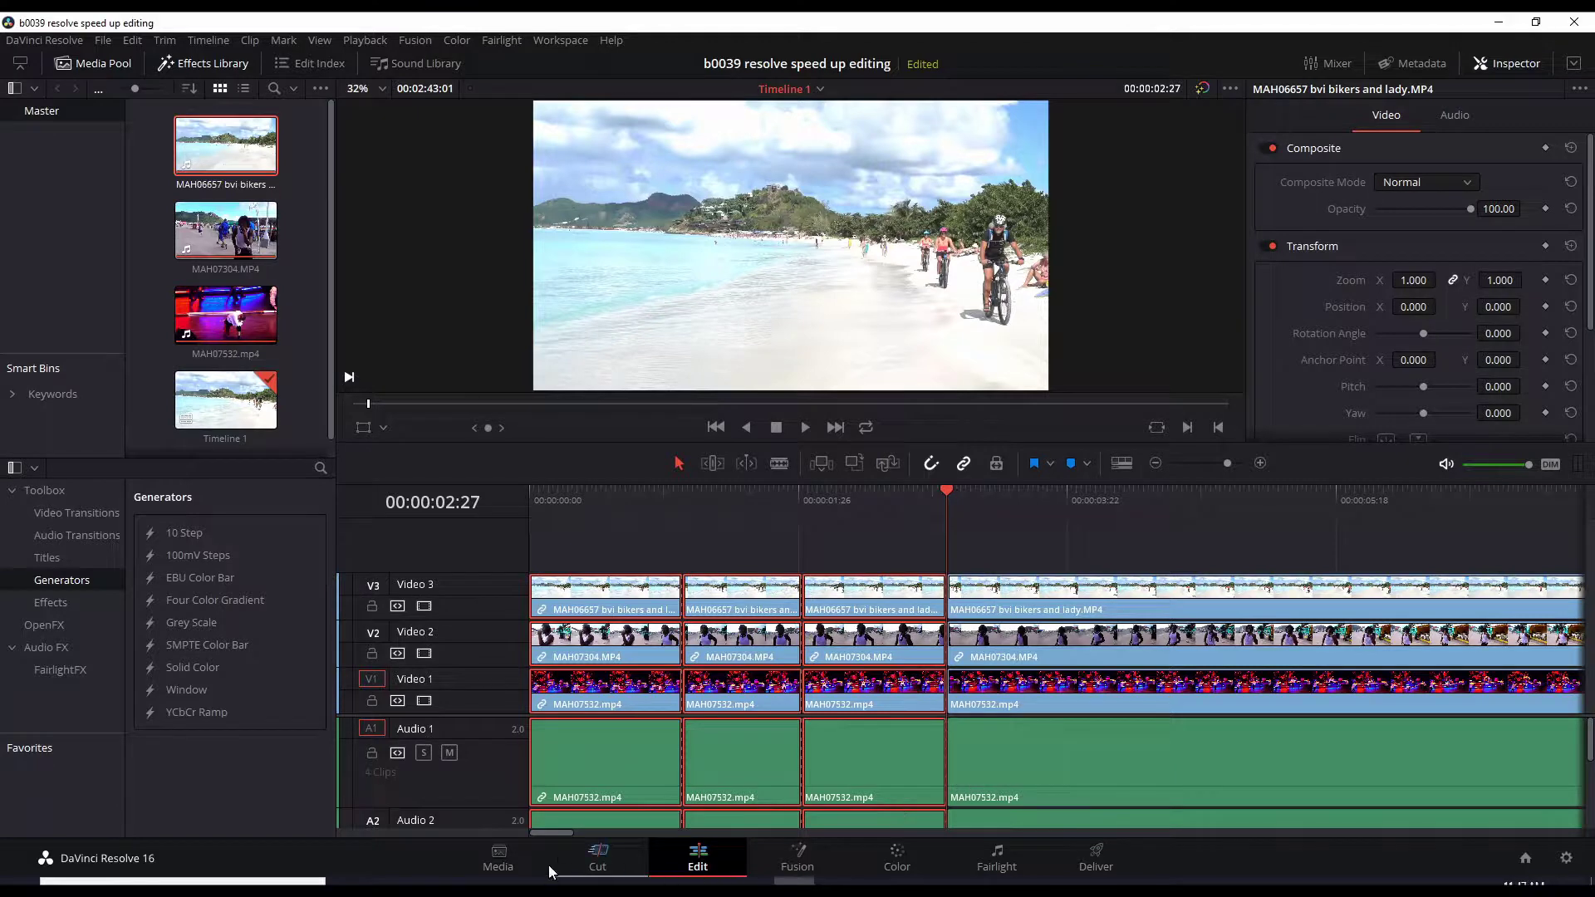
click(589, 831)
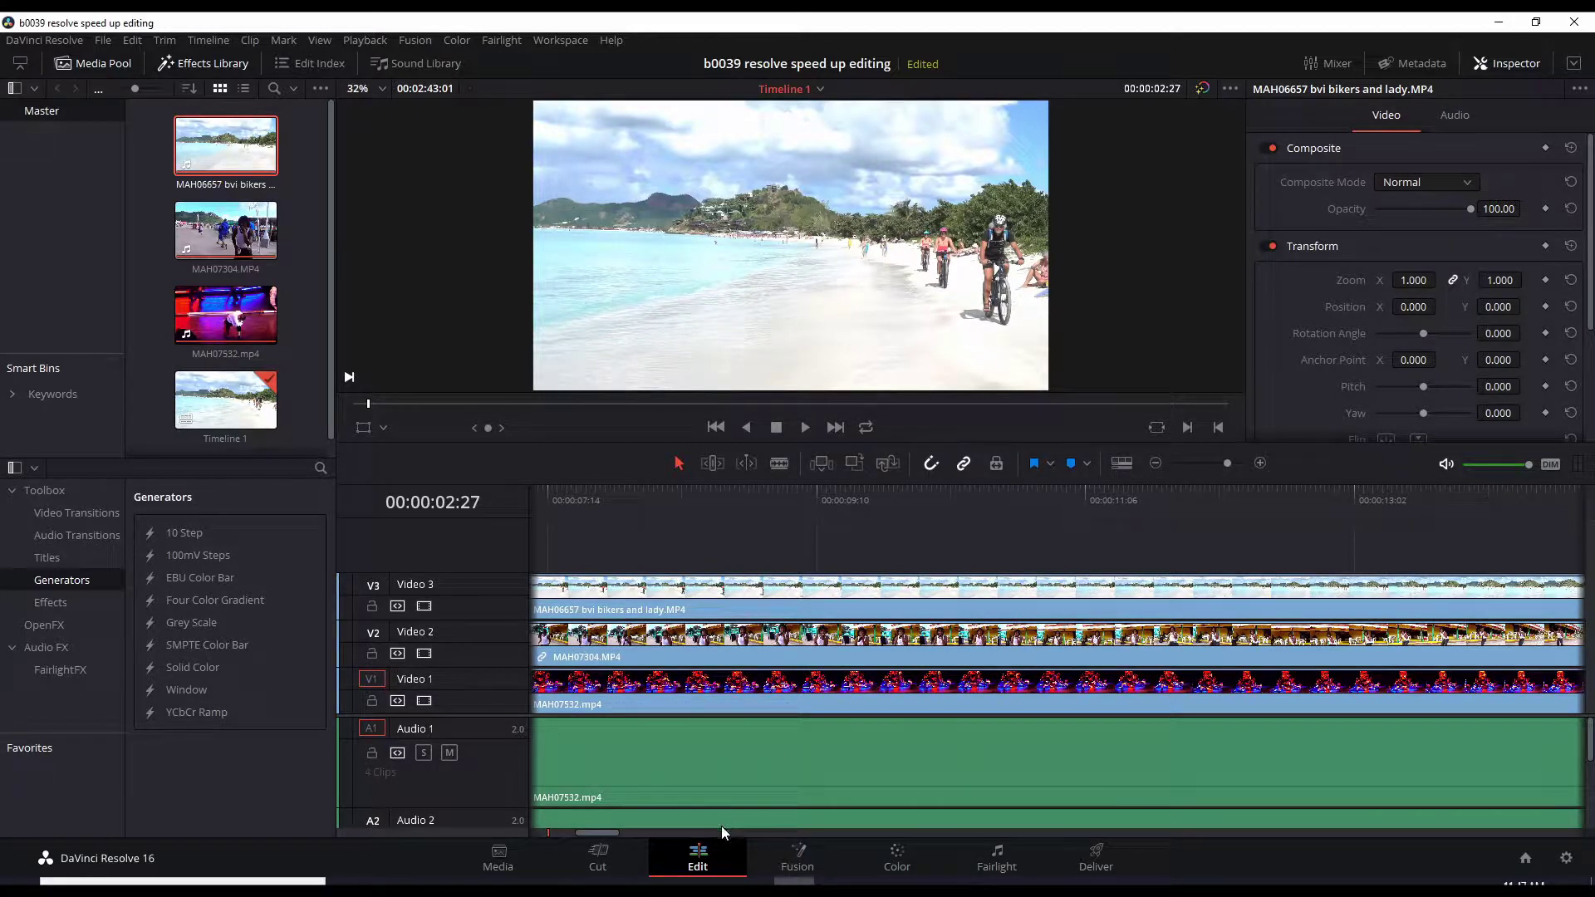
Step: Scroll the timeline right and bring up the Timeline View Options popup
click(655, 833)
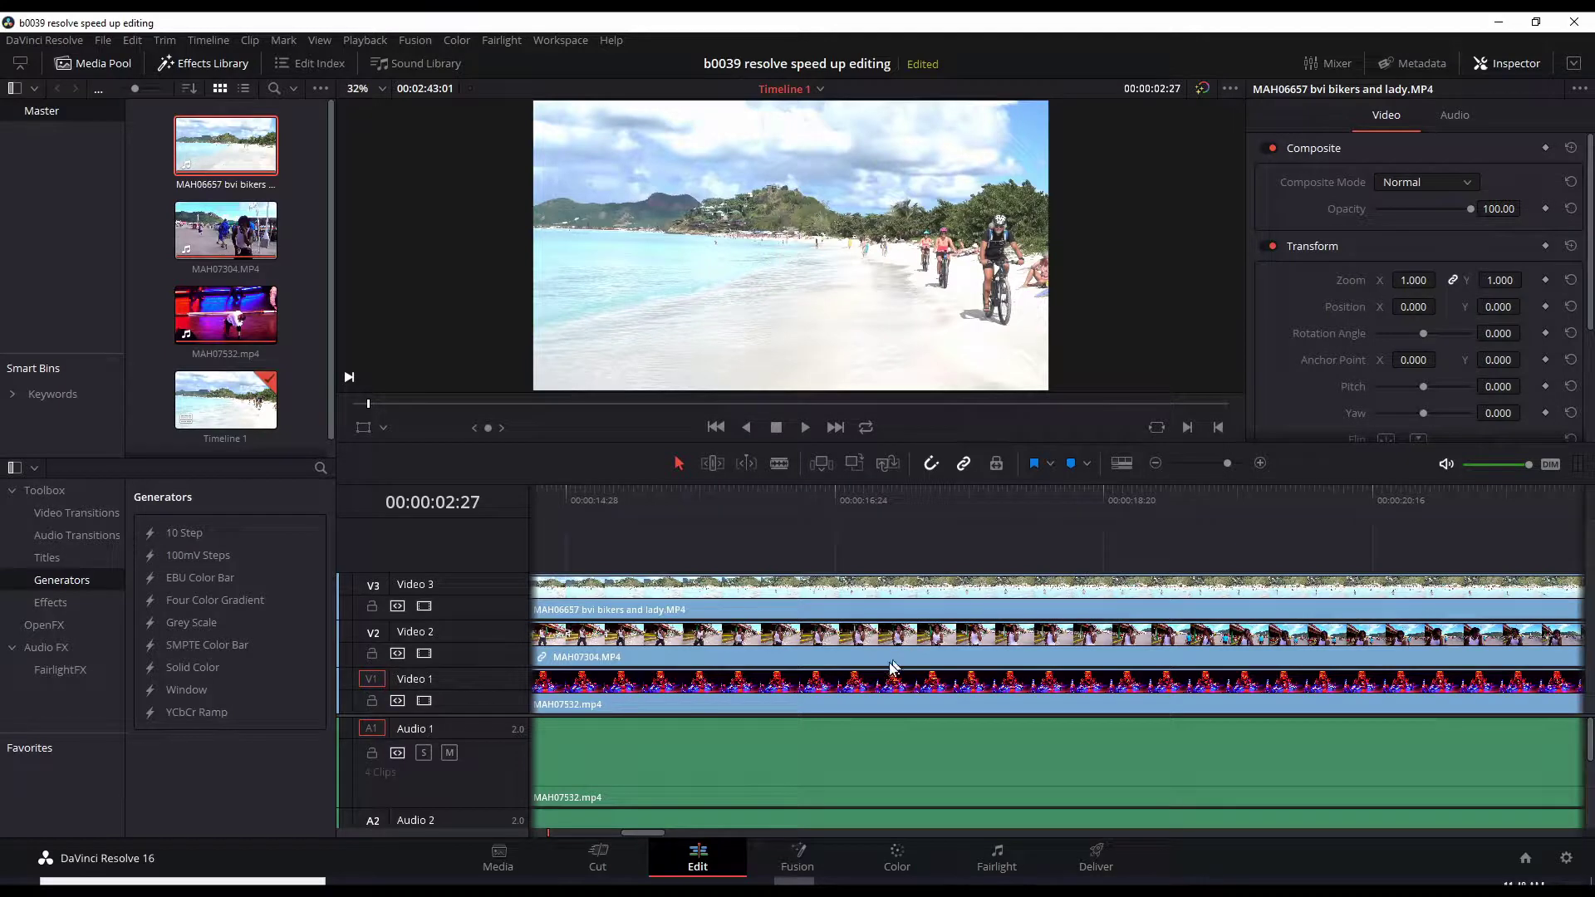
click(1121, 463)
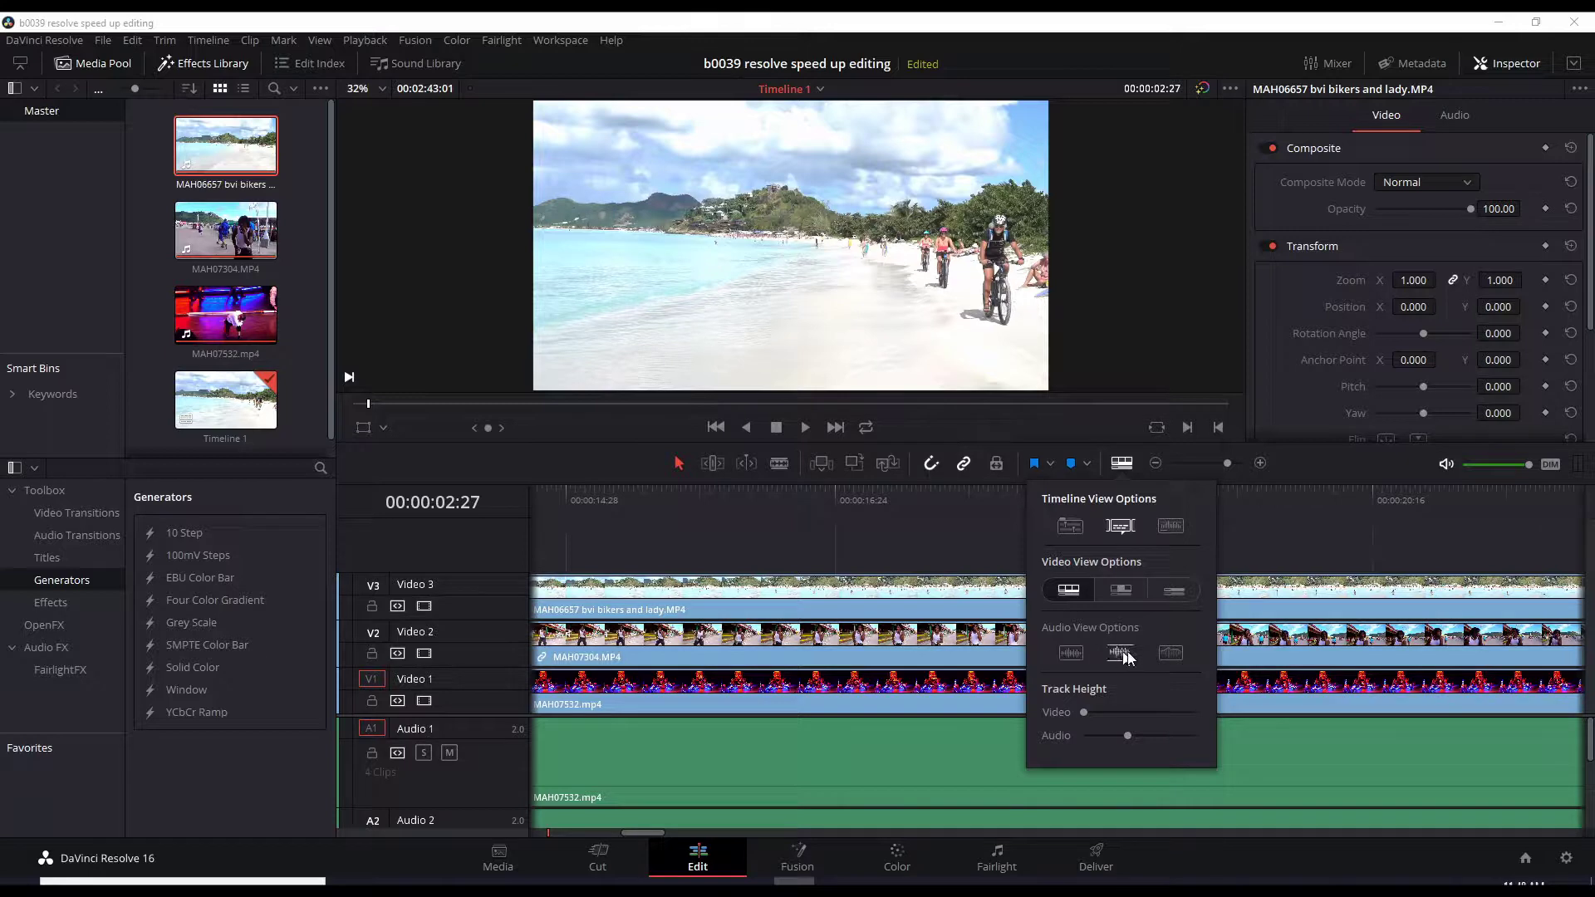
Step: Switch the video view to Thumb, then scroll back through the timeline
click(1119, 591)
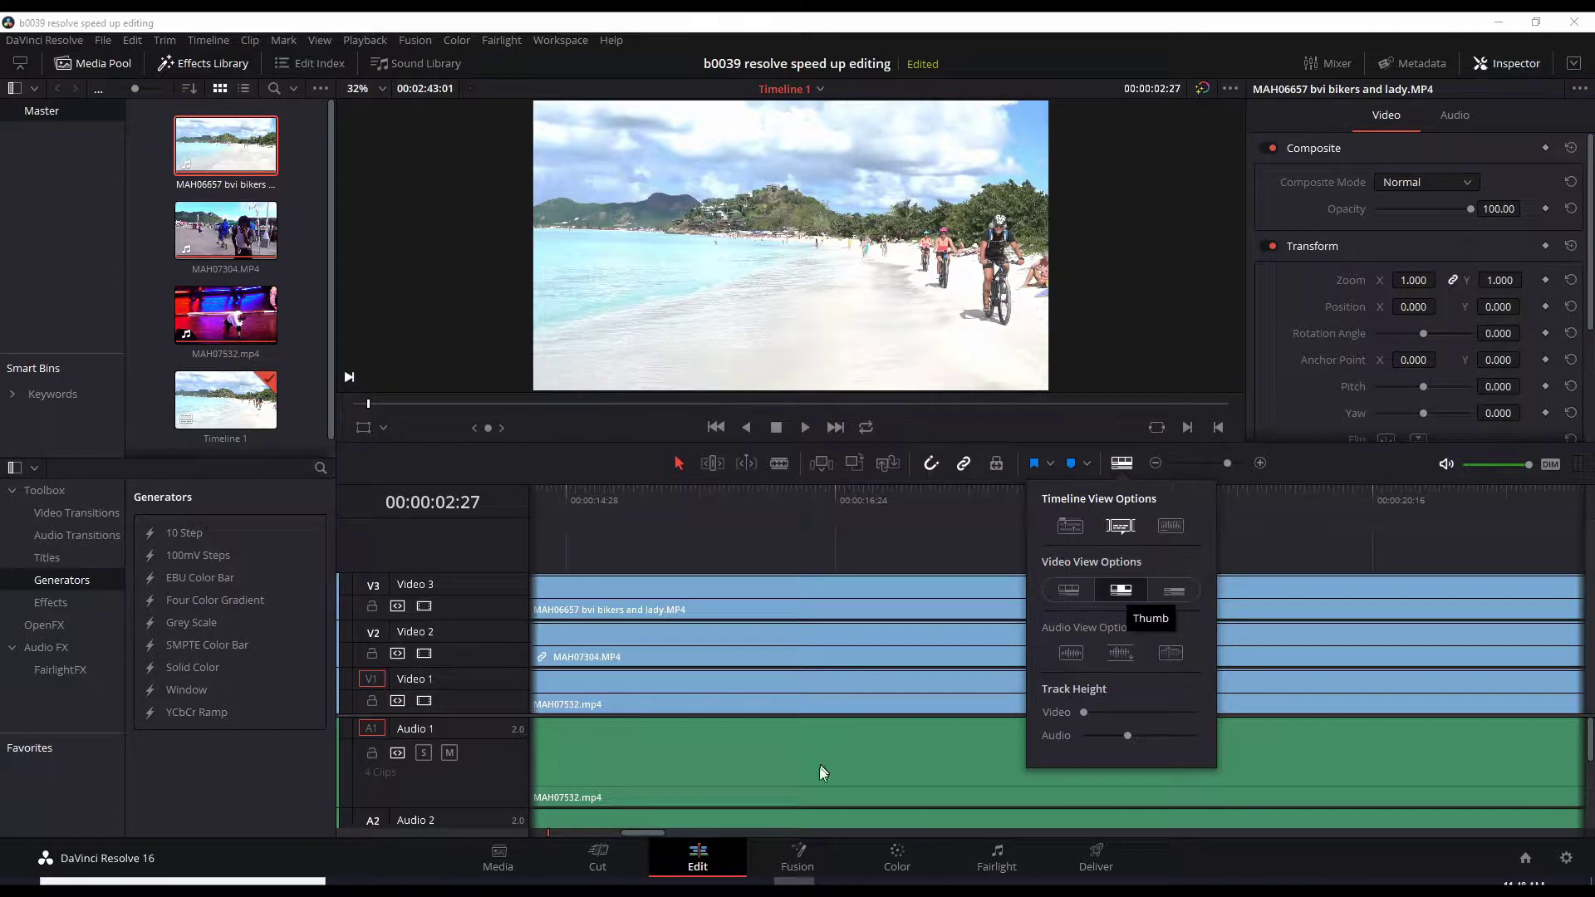
click(806, 542)
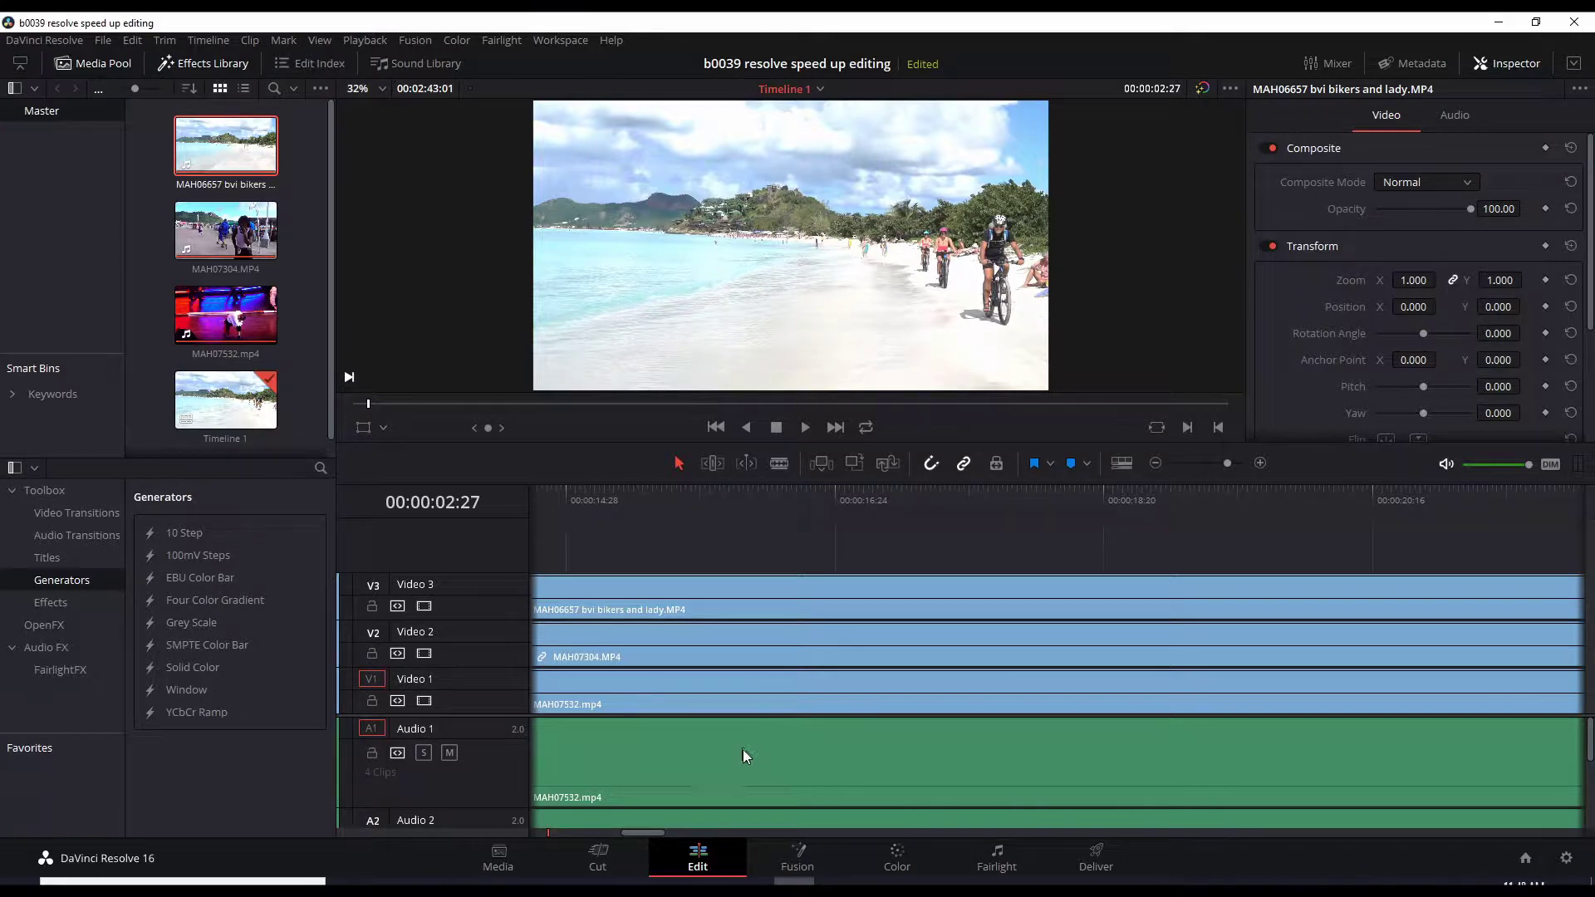
click(693, 832)
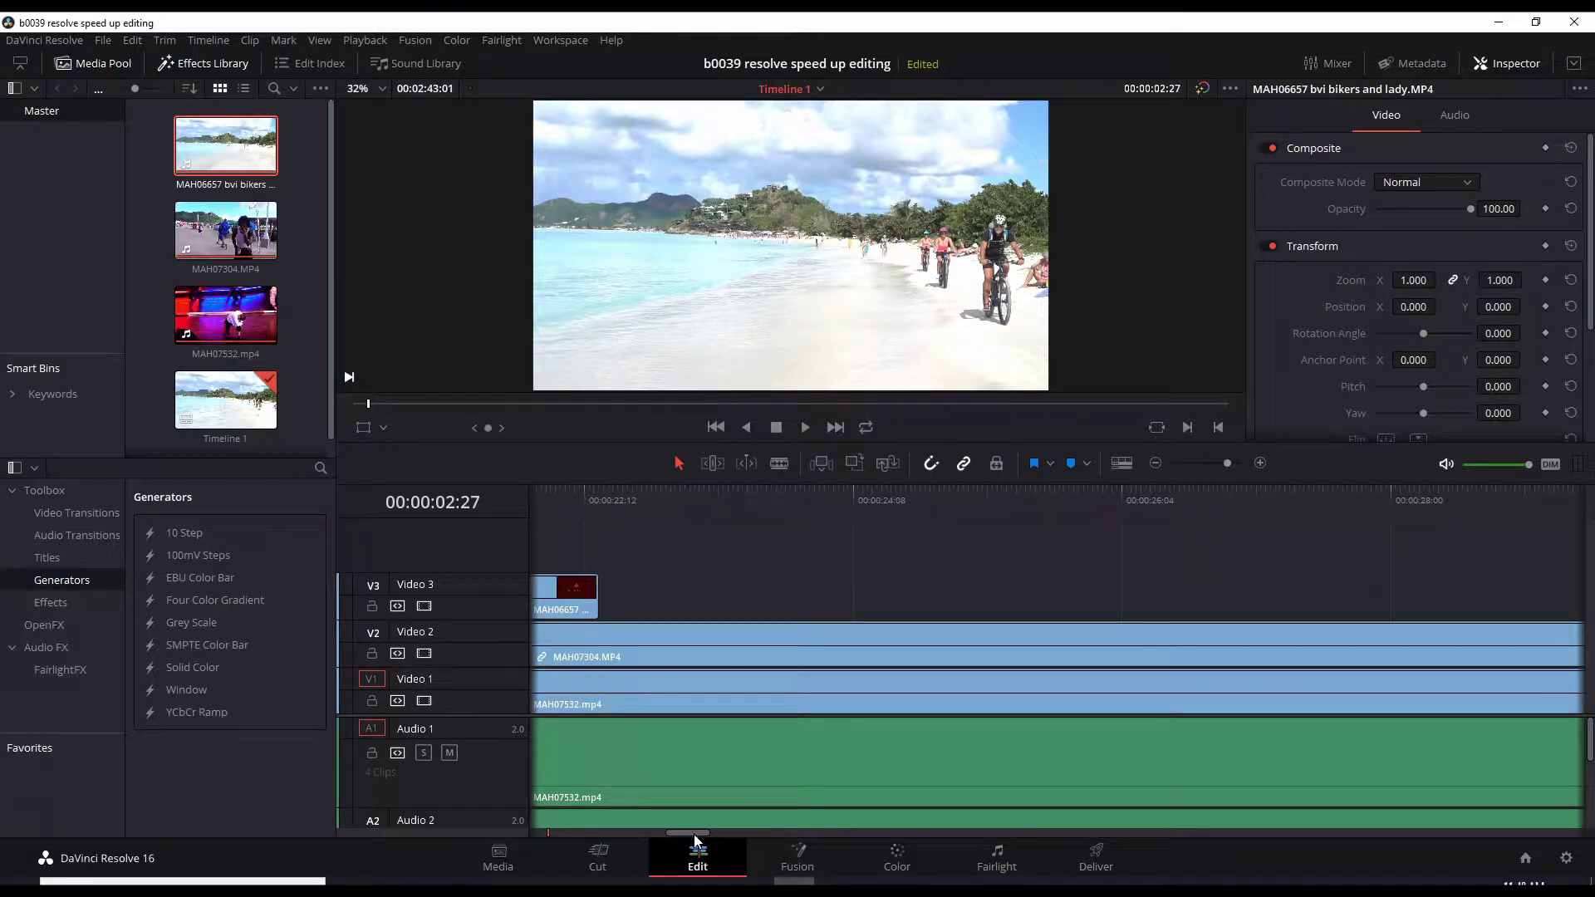
drag(693, 832, 1054, 879)
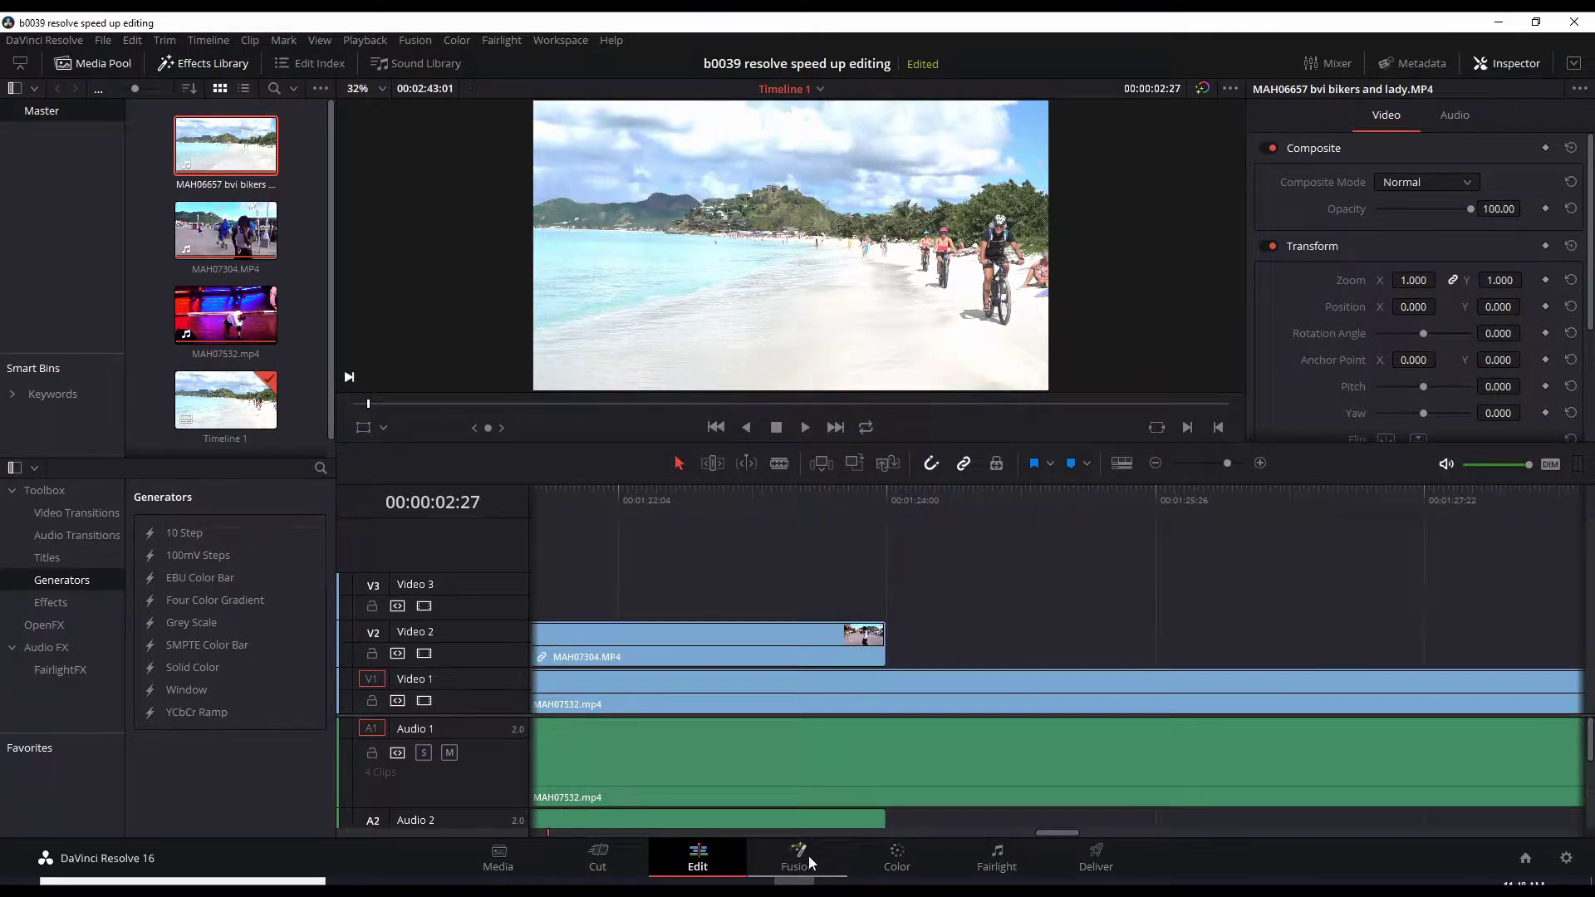
drag(1048, 833, 521, 830)
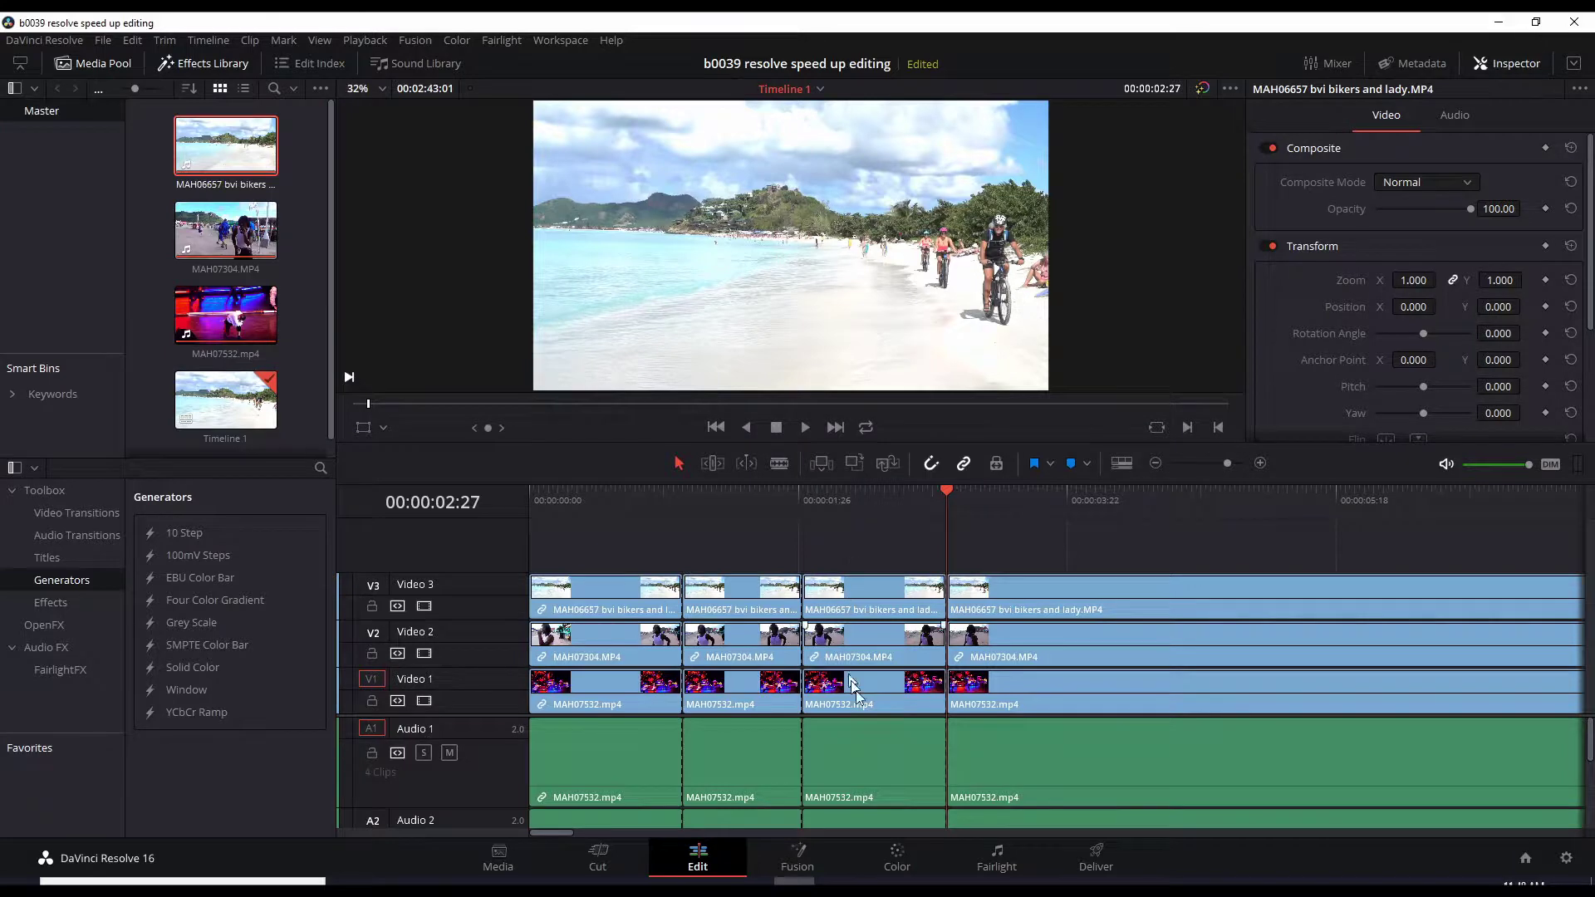
Step: Switch the video tracks to the Plain view and park the playhead at 00:00:01:17
click(1122, 463)
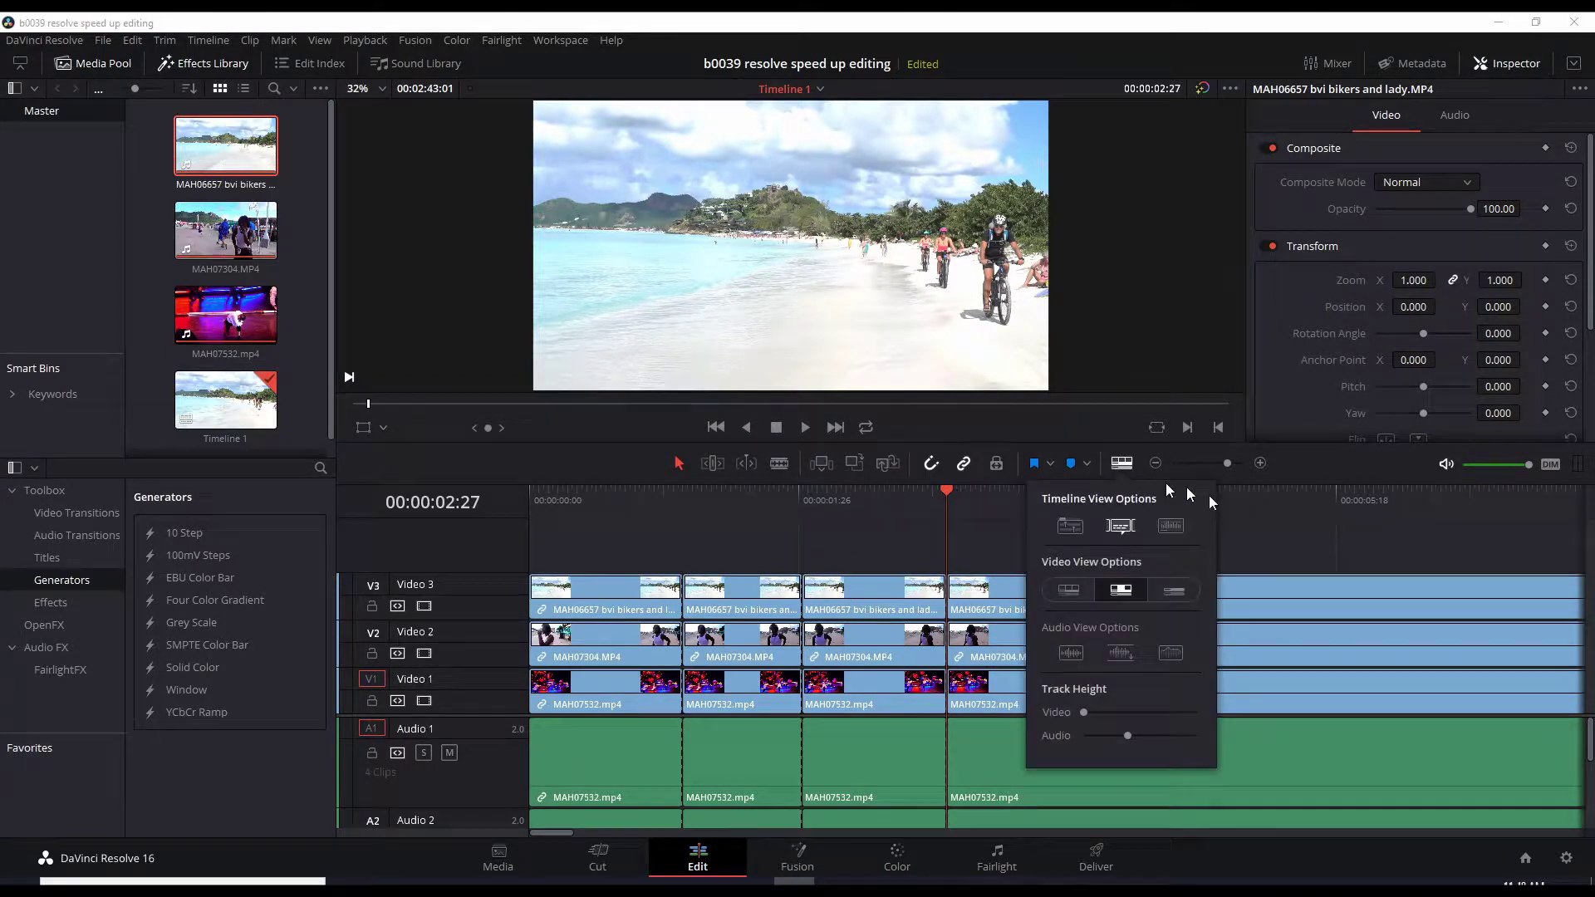
click(1174, 592)
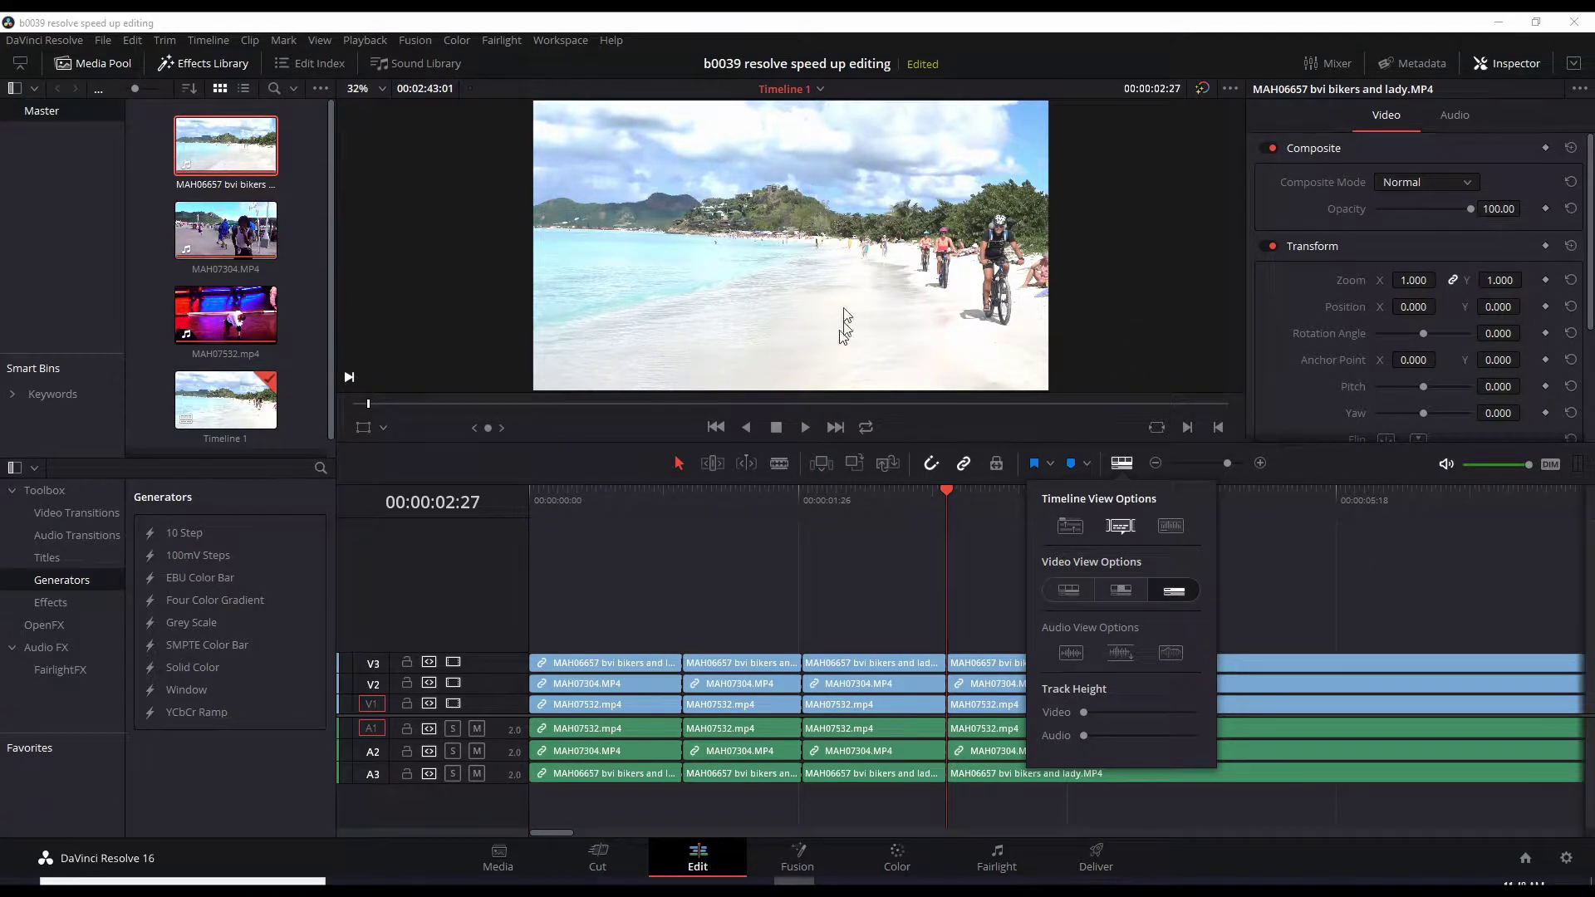
click(867, 497)
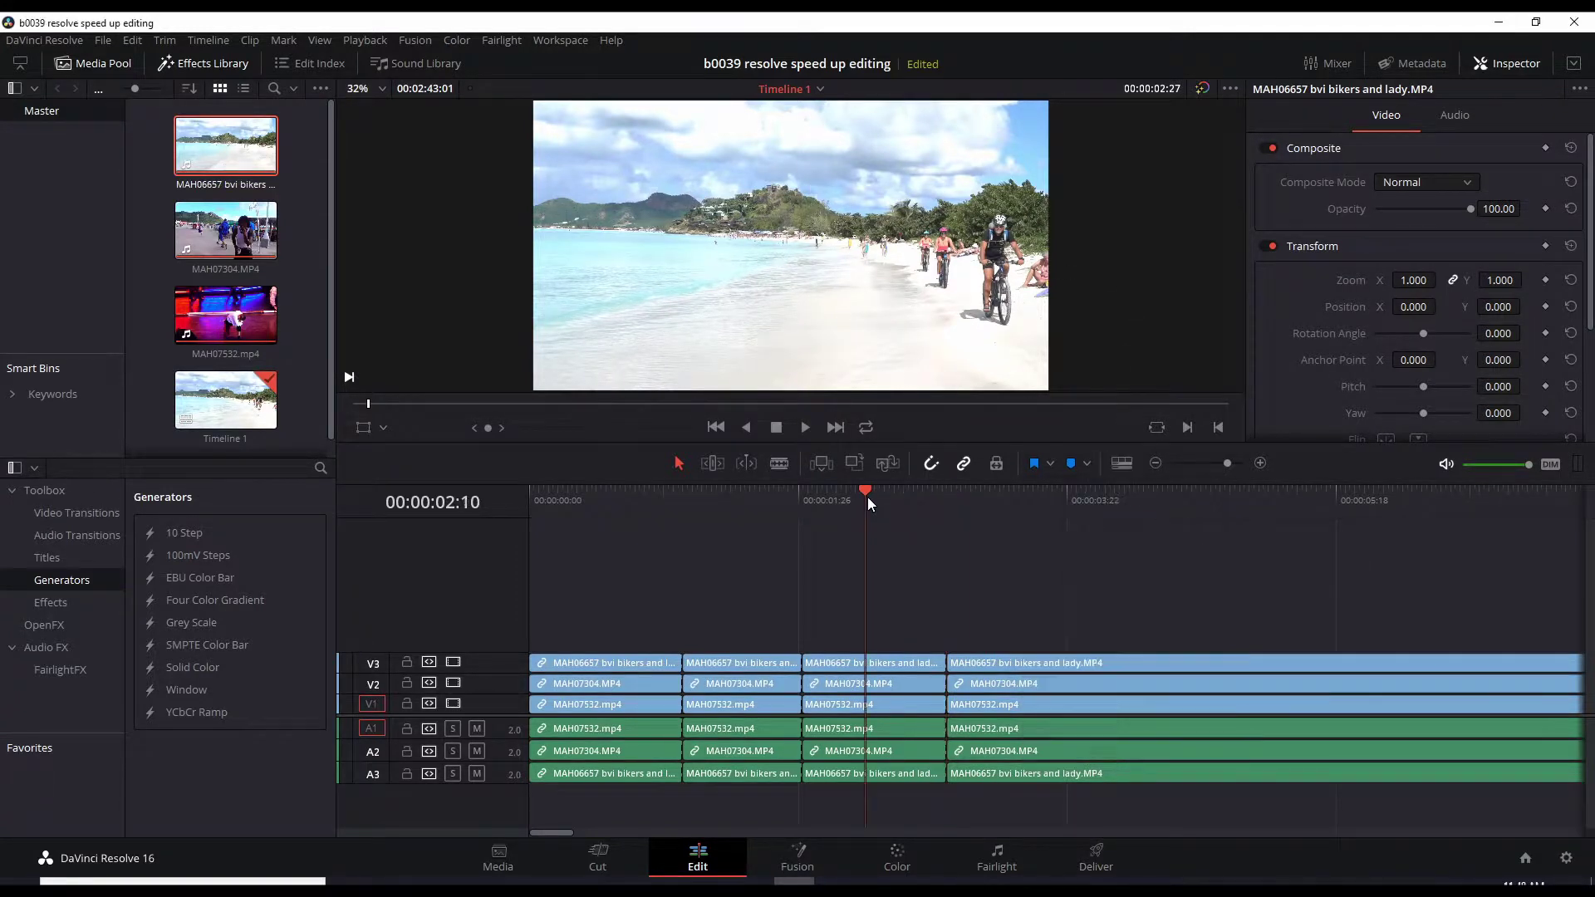
click(867, 498)
click(754, 496)
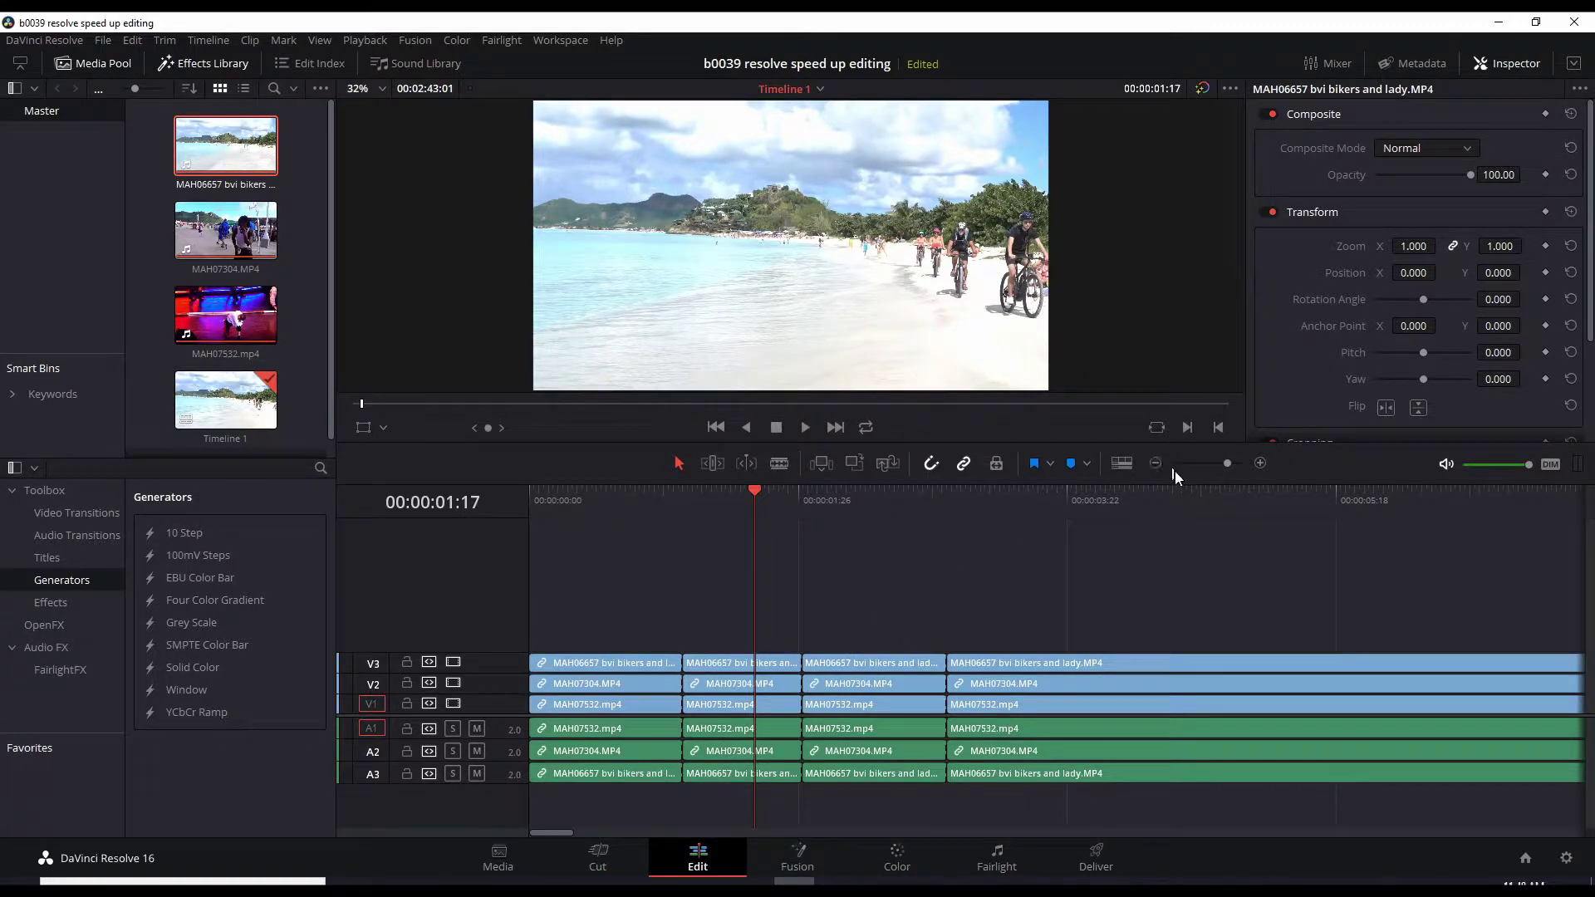
Step: Set Audio Track Height to maximum and place the playhead at 00:00:01:28
click(1123, 463)
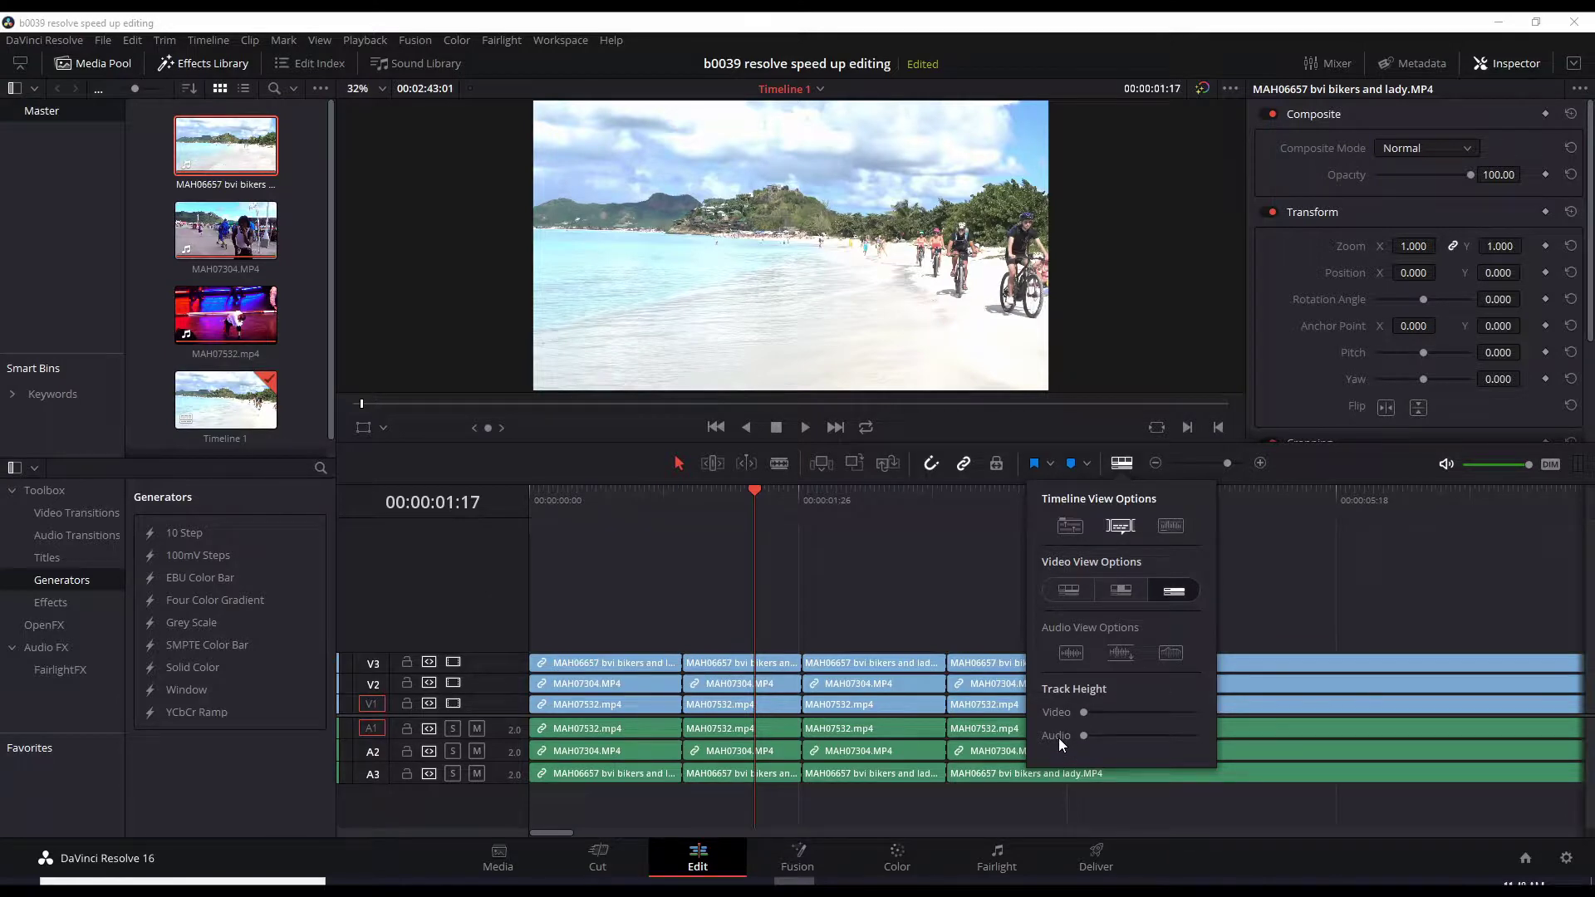
drag(1085, 734, 1214, 736)
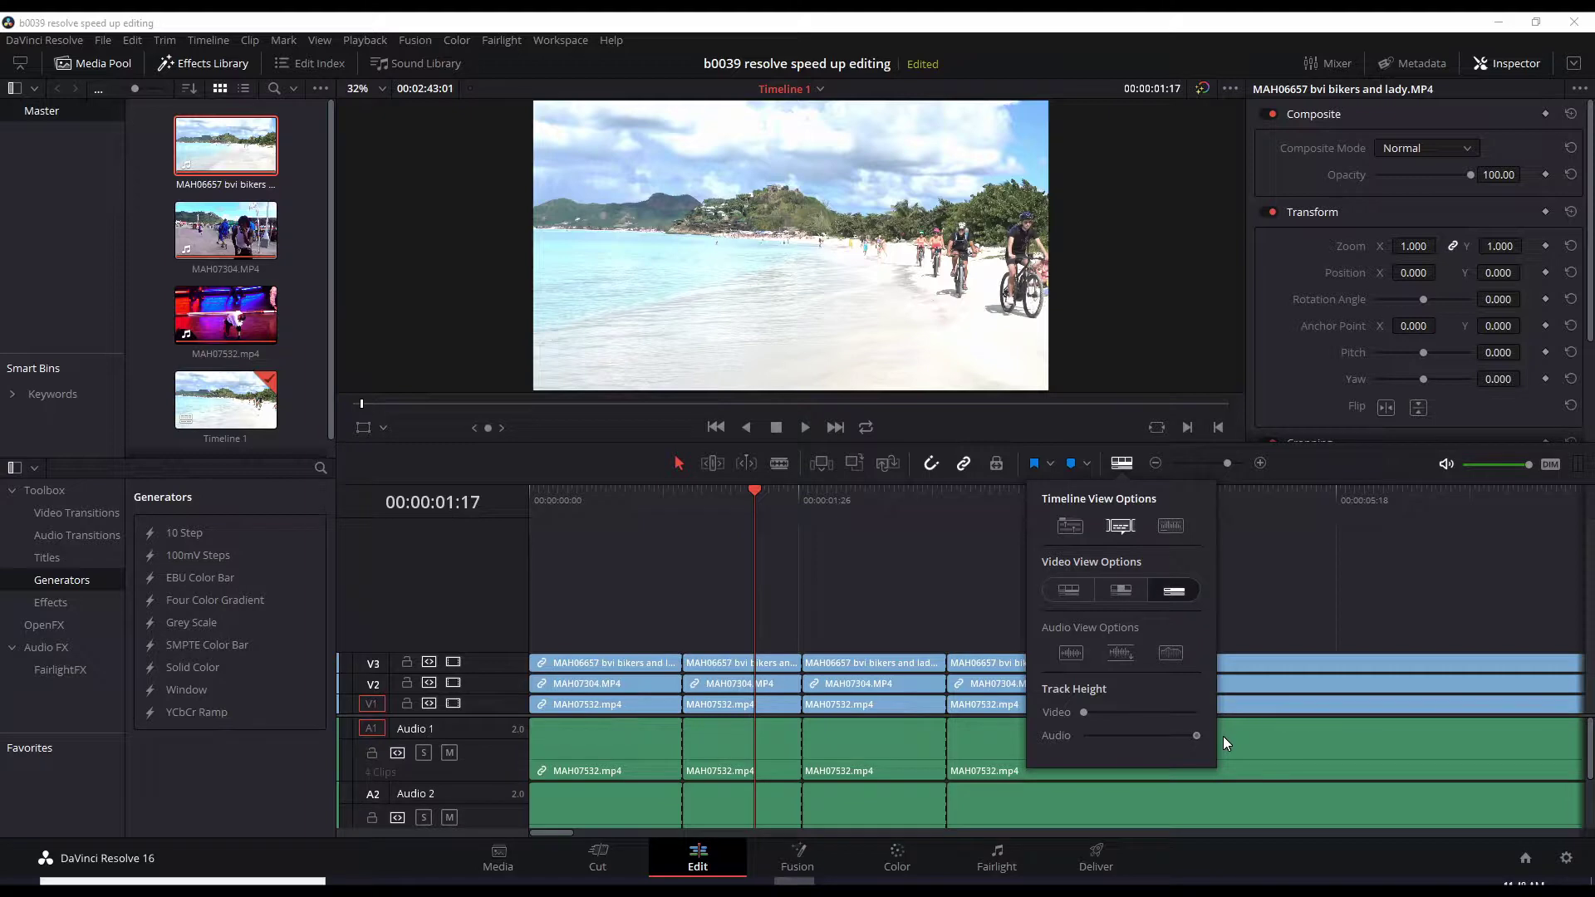
click(617, 497)
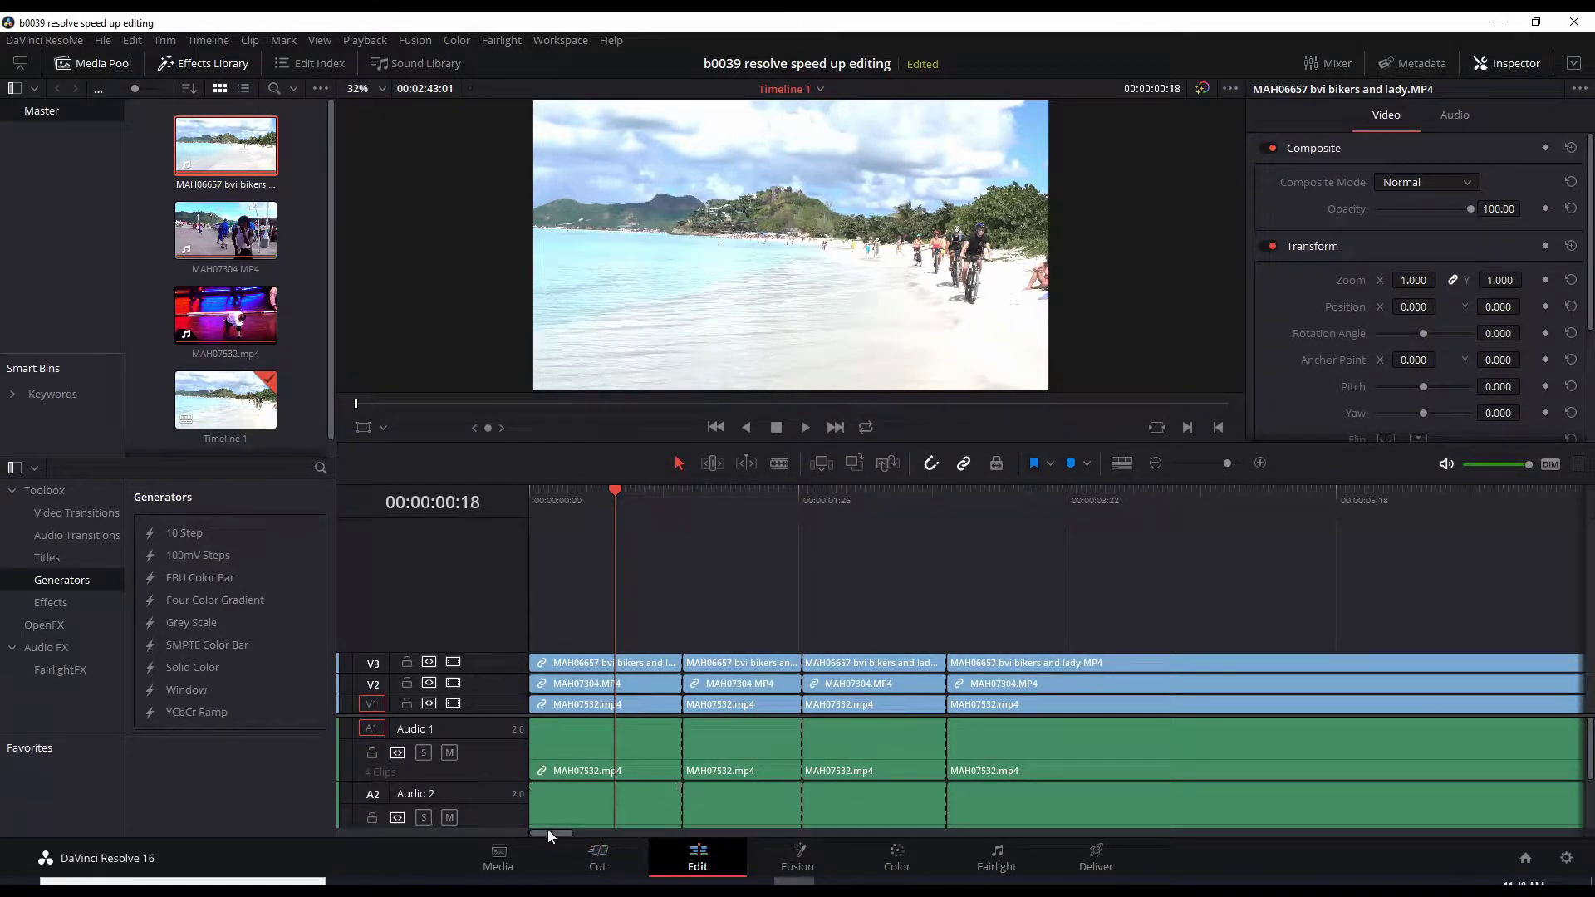
drag(547, 829, 560, 830)
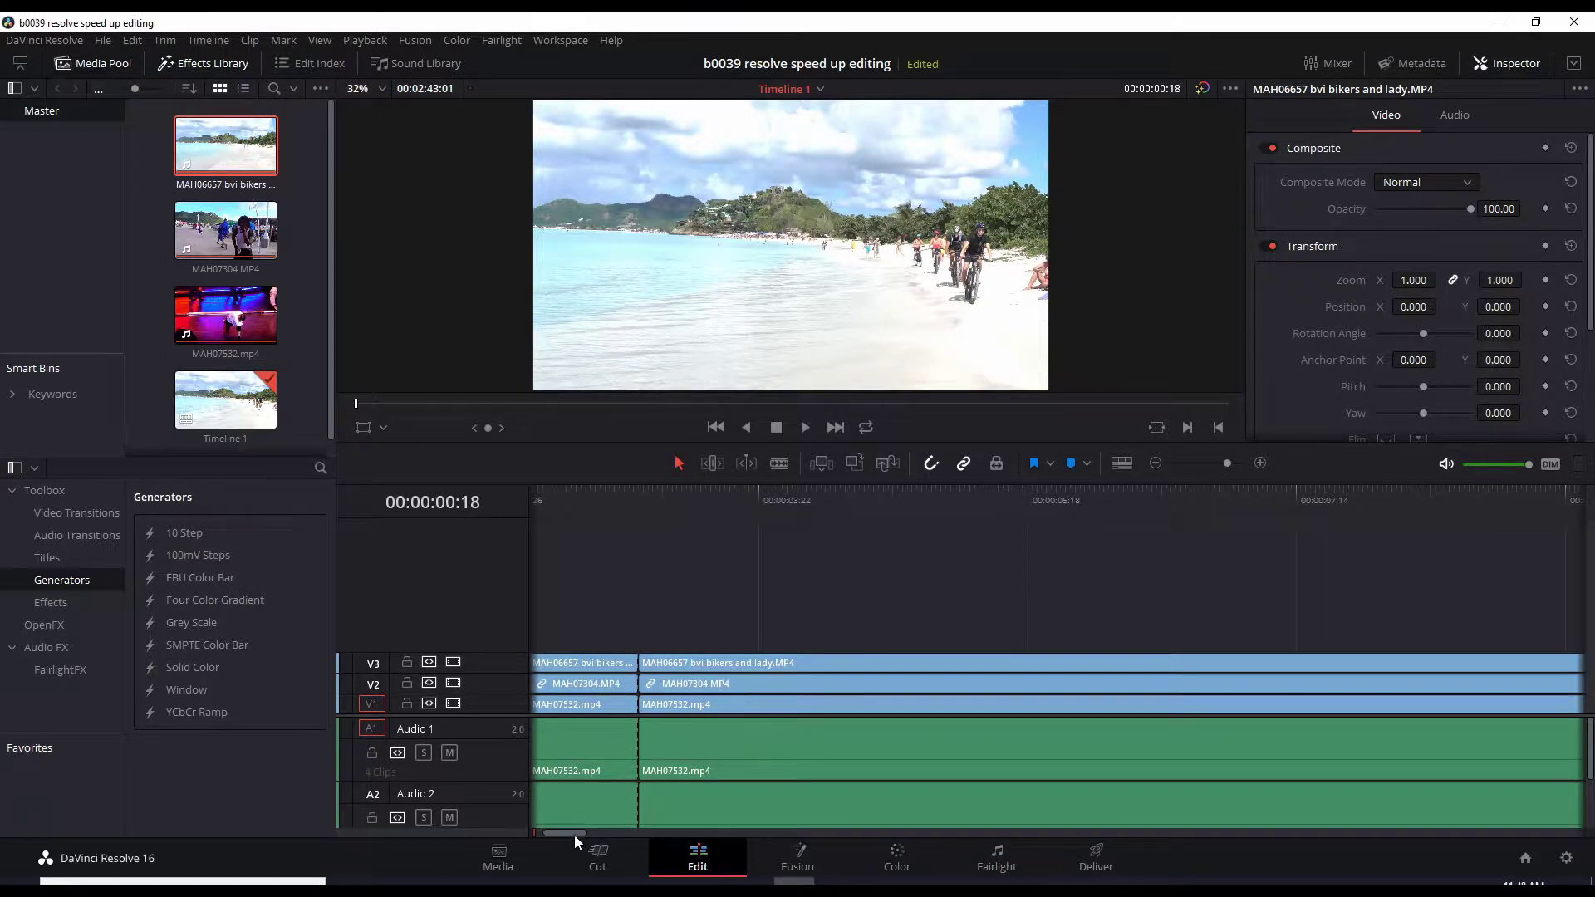
drag(573, 832, 538, 834)
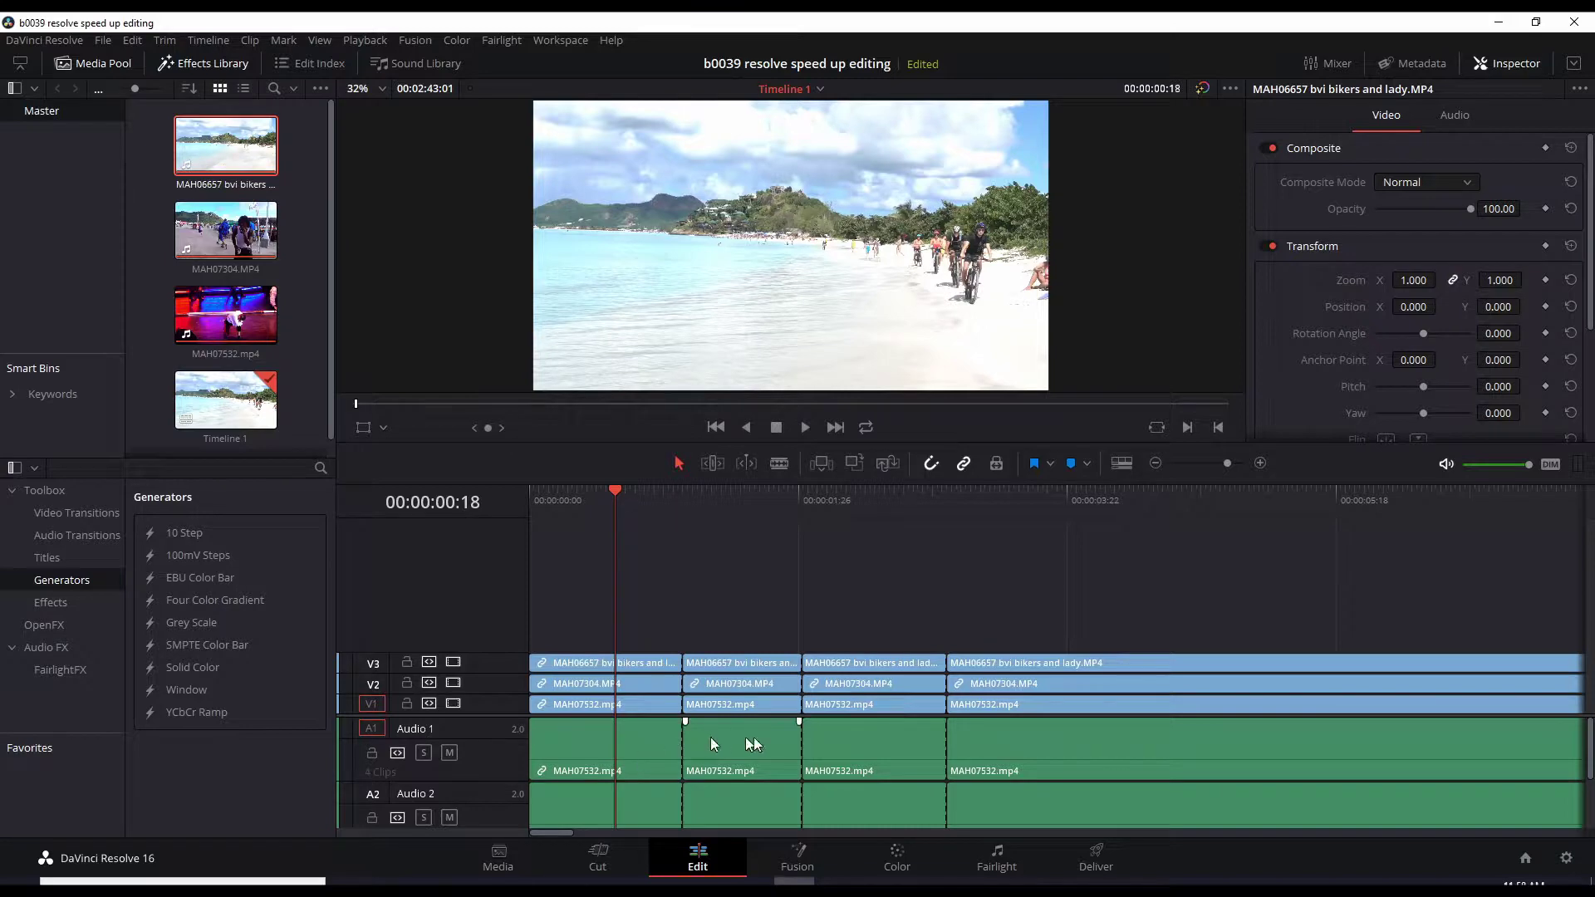
click(935, 577)
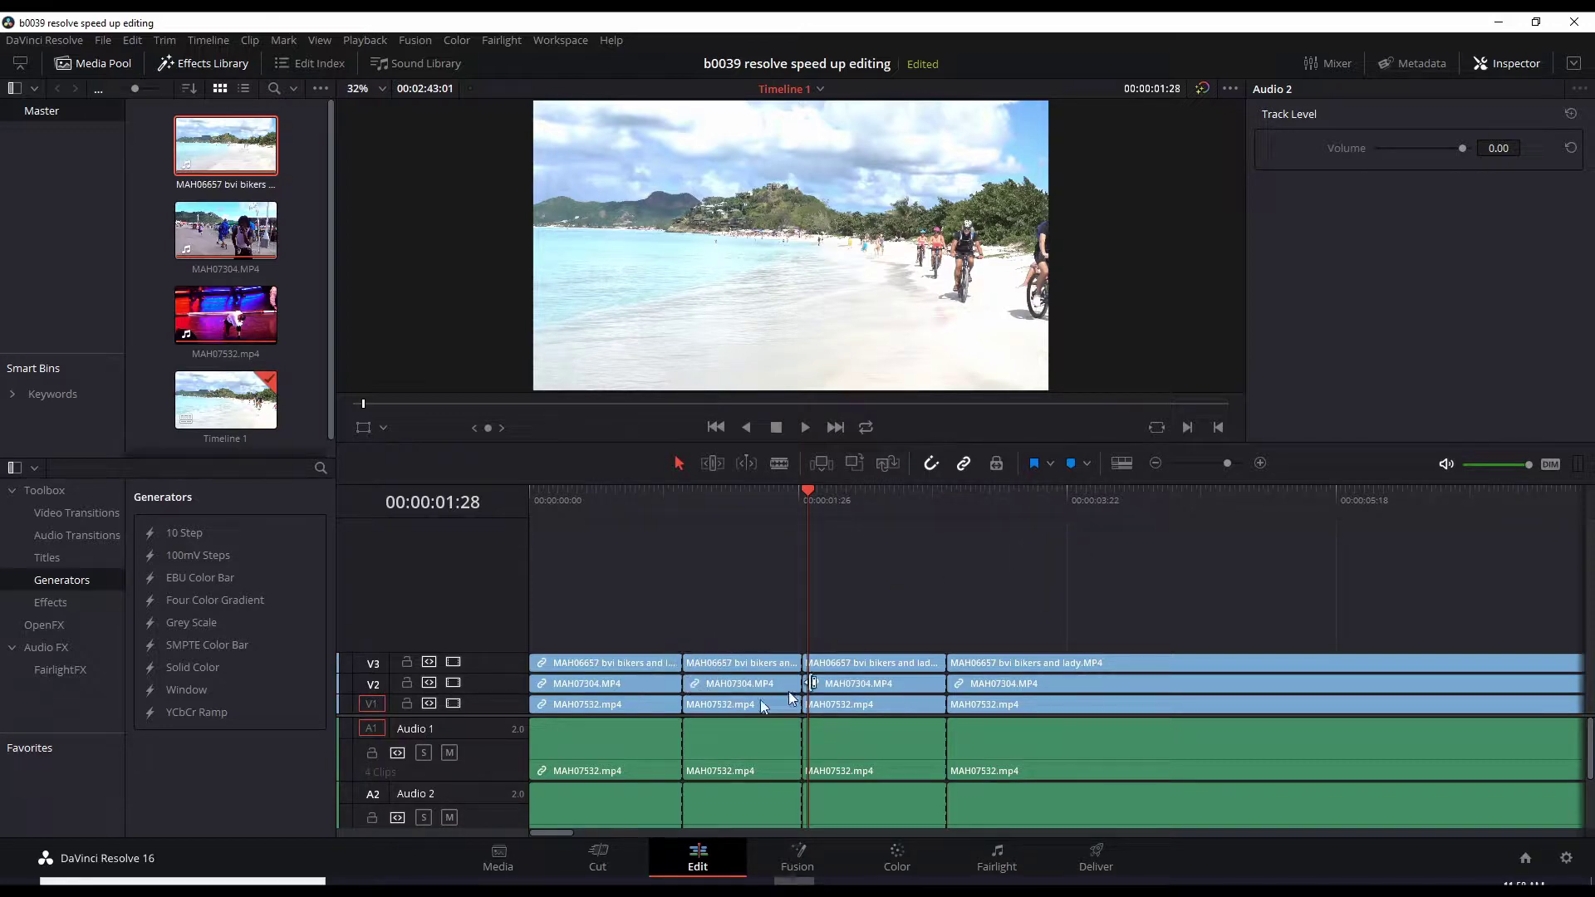
Step: Raise Video Track Height and add fade-ins to the second Video 3 and Audio 1 clips
click(1121, 464)
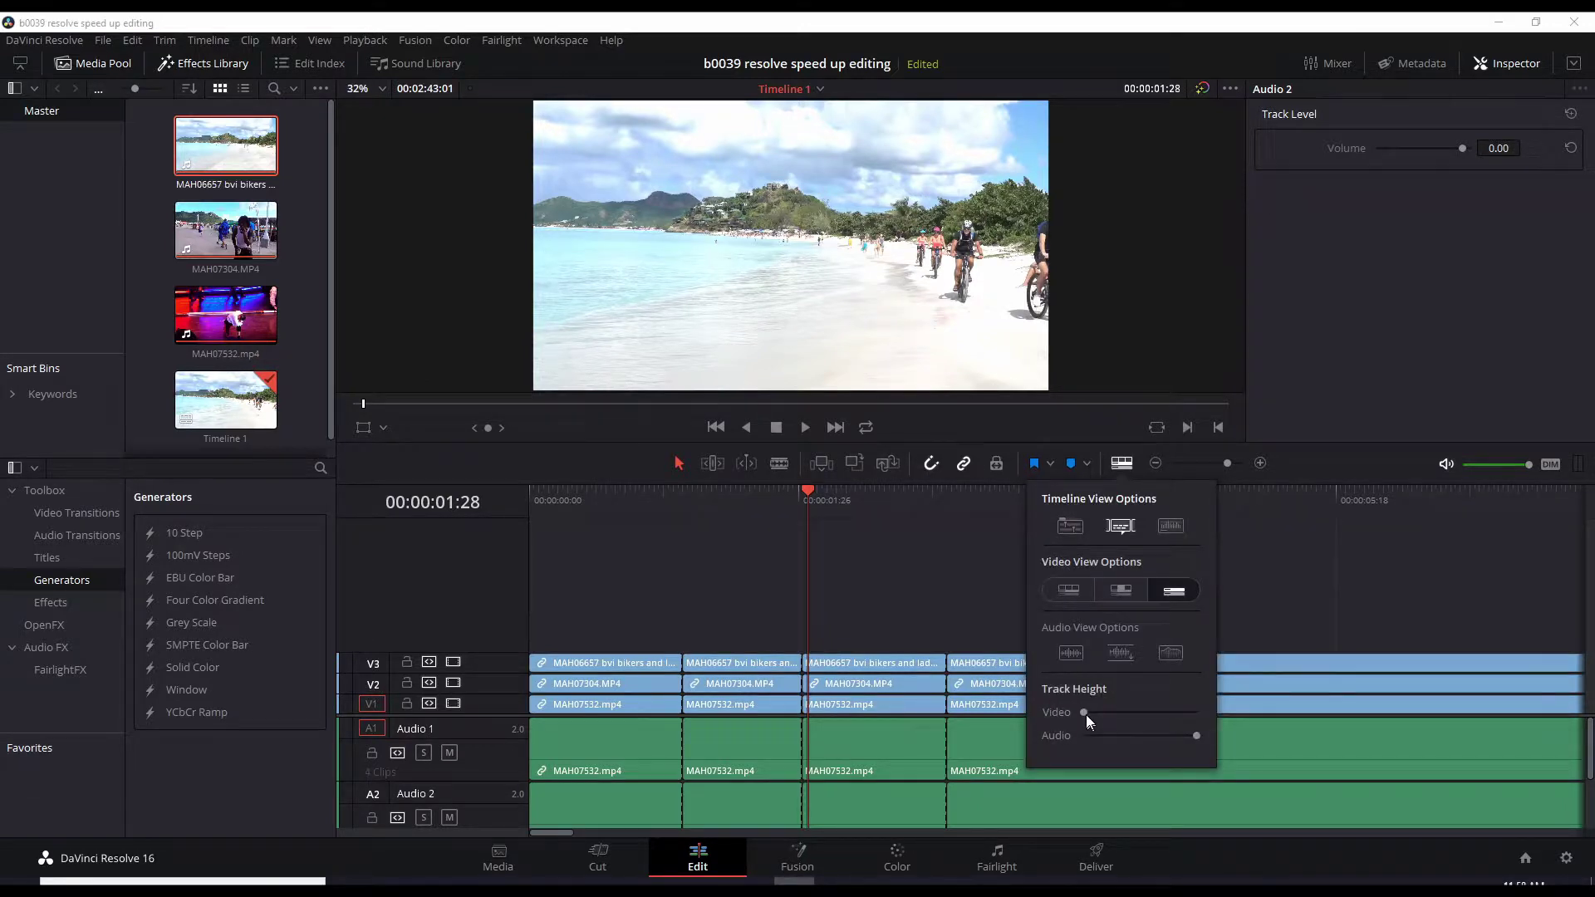
drag(1085, 712, 1173, 712)
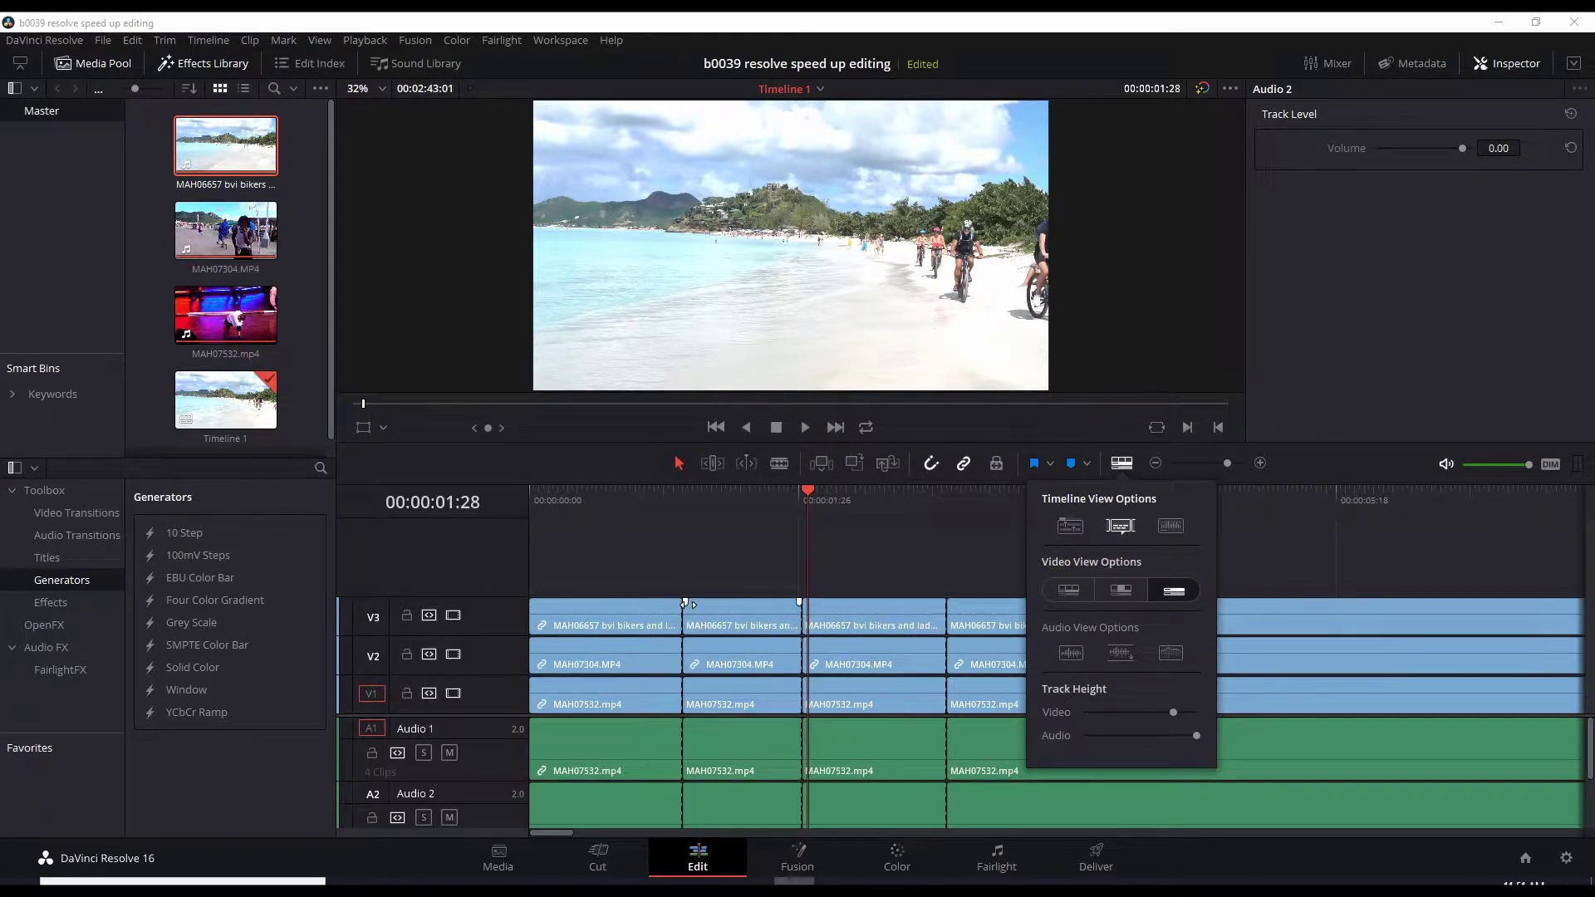
drag(684, 602, 782, 601)
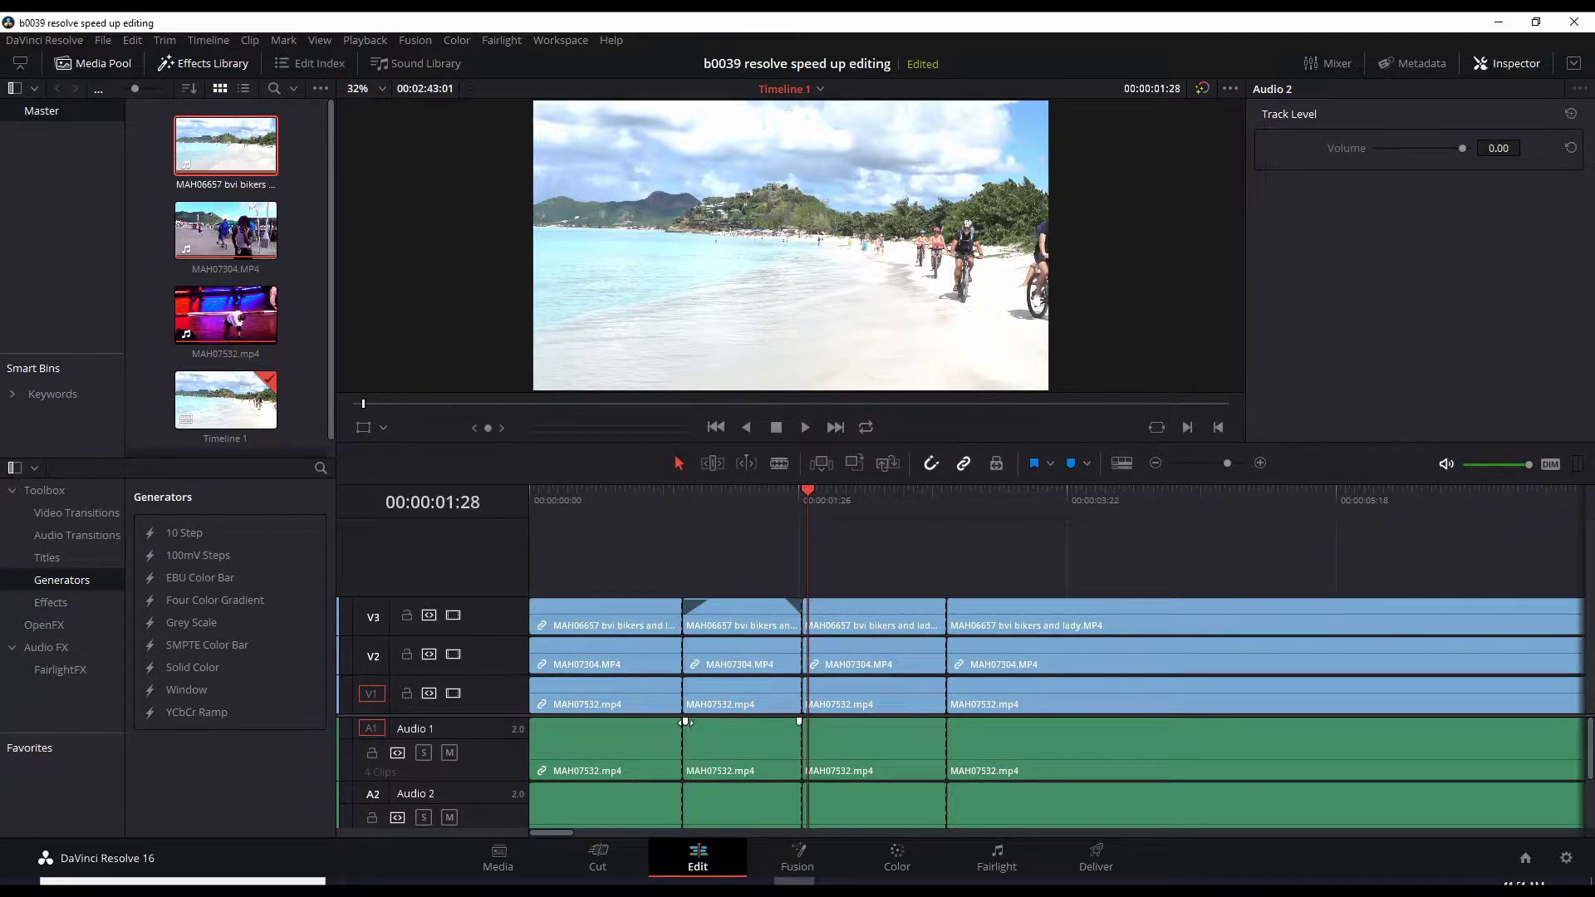
drag(685, 722, 783, 722)
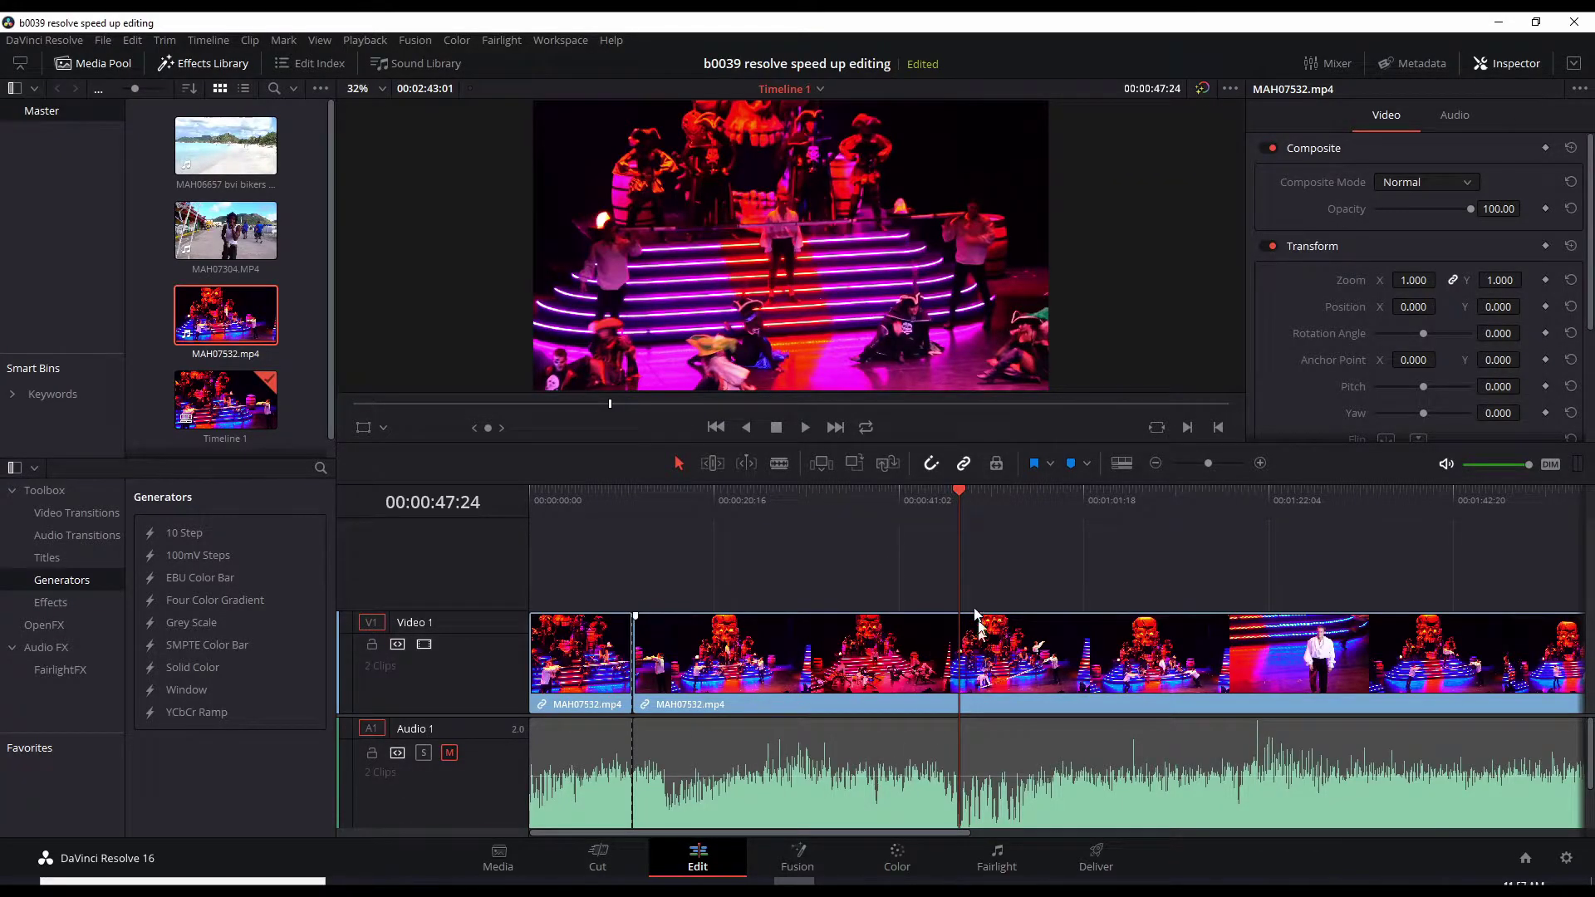
Step: Play back the stage-show clip from the existing cut to review it
click(632, 499)
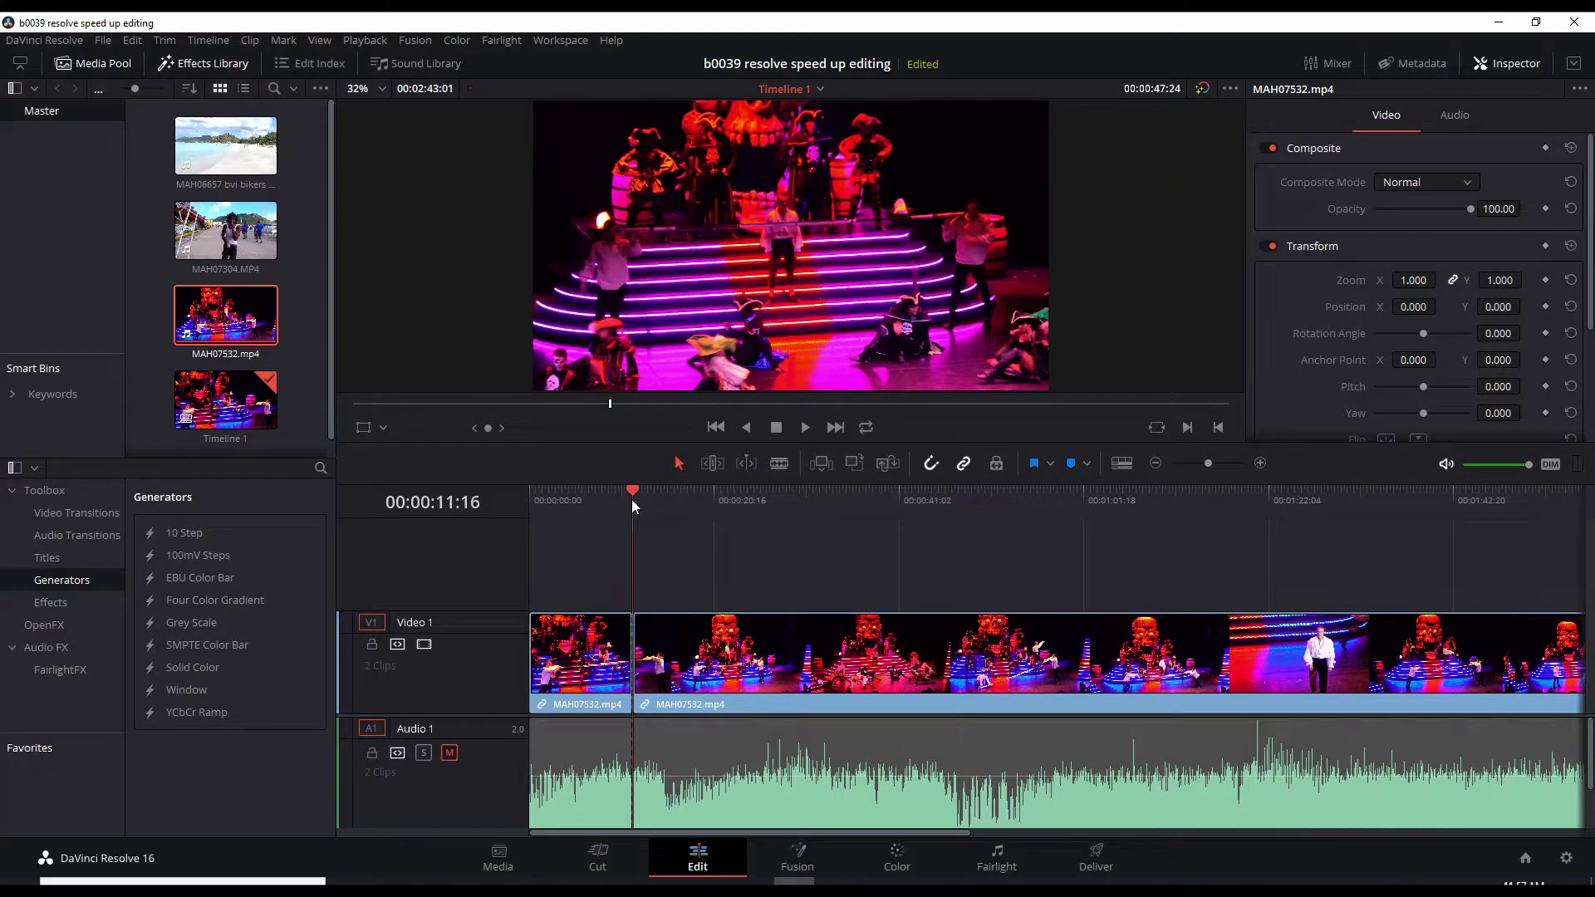
key(space)
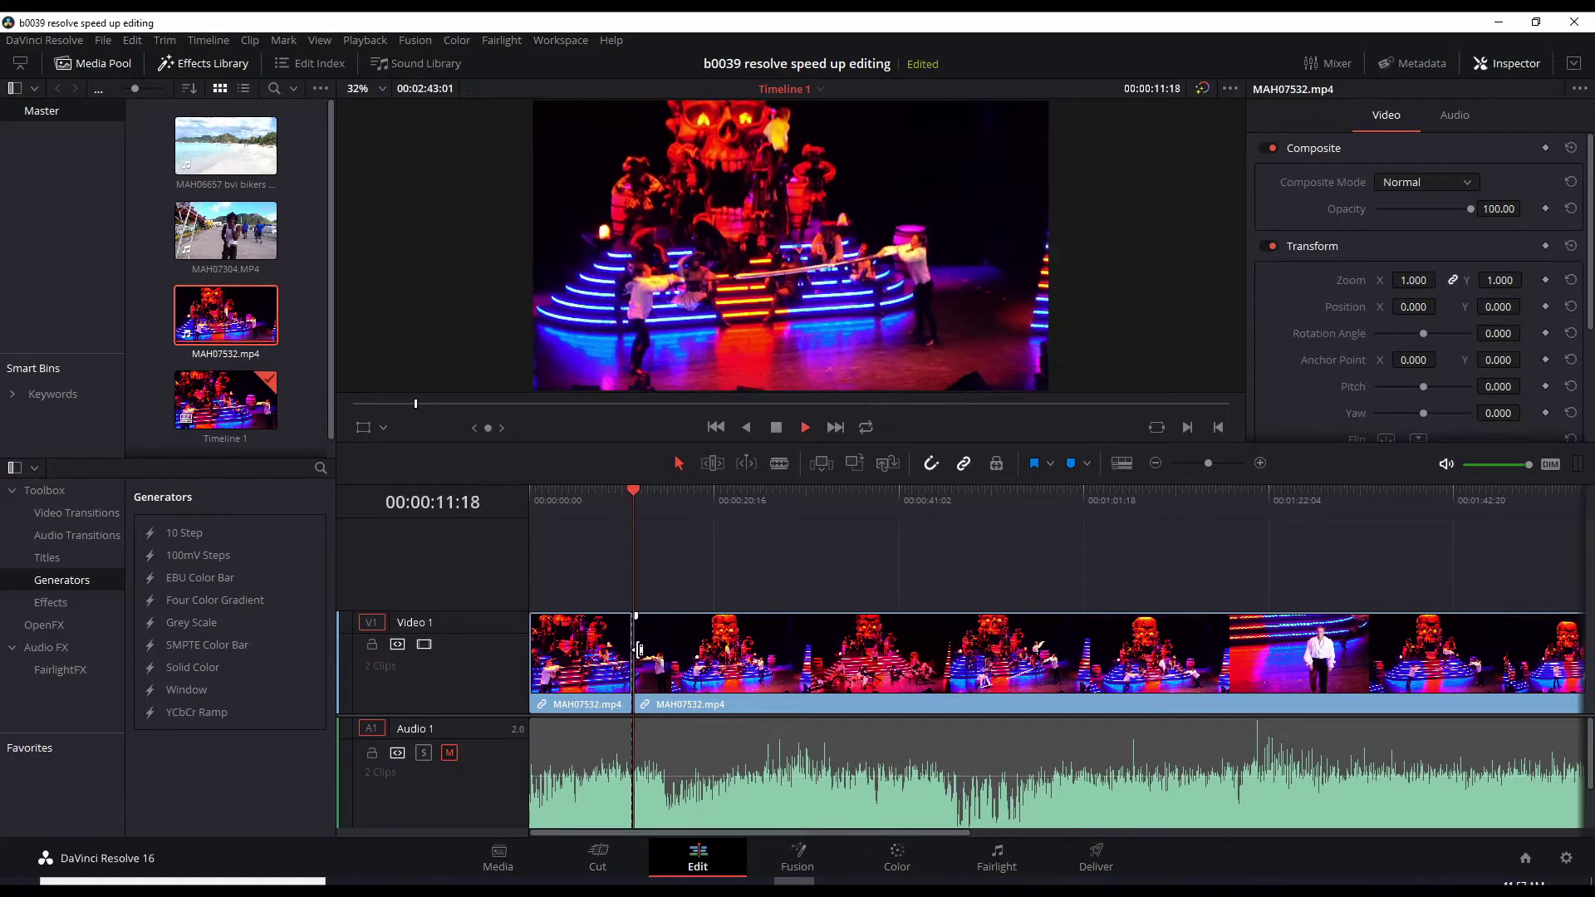
key(space)
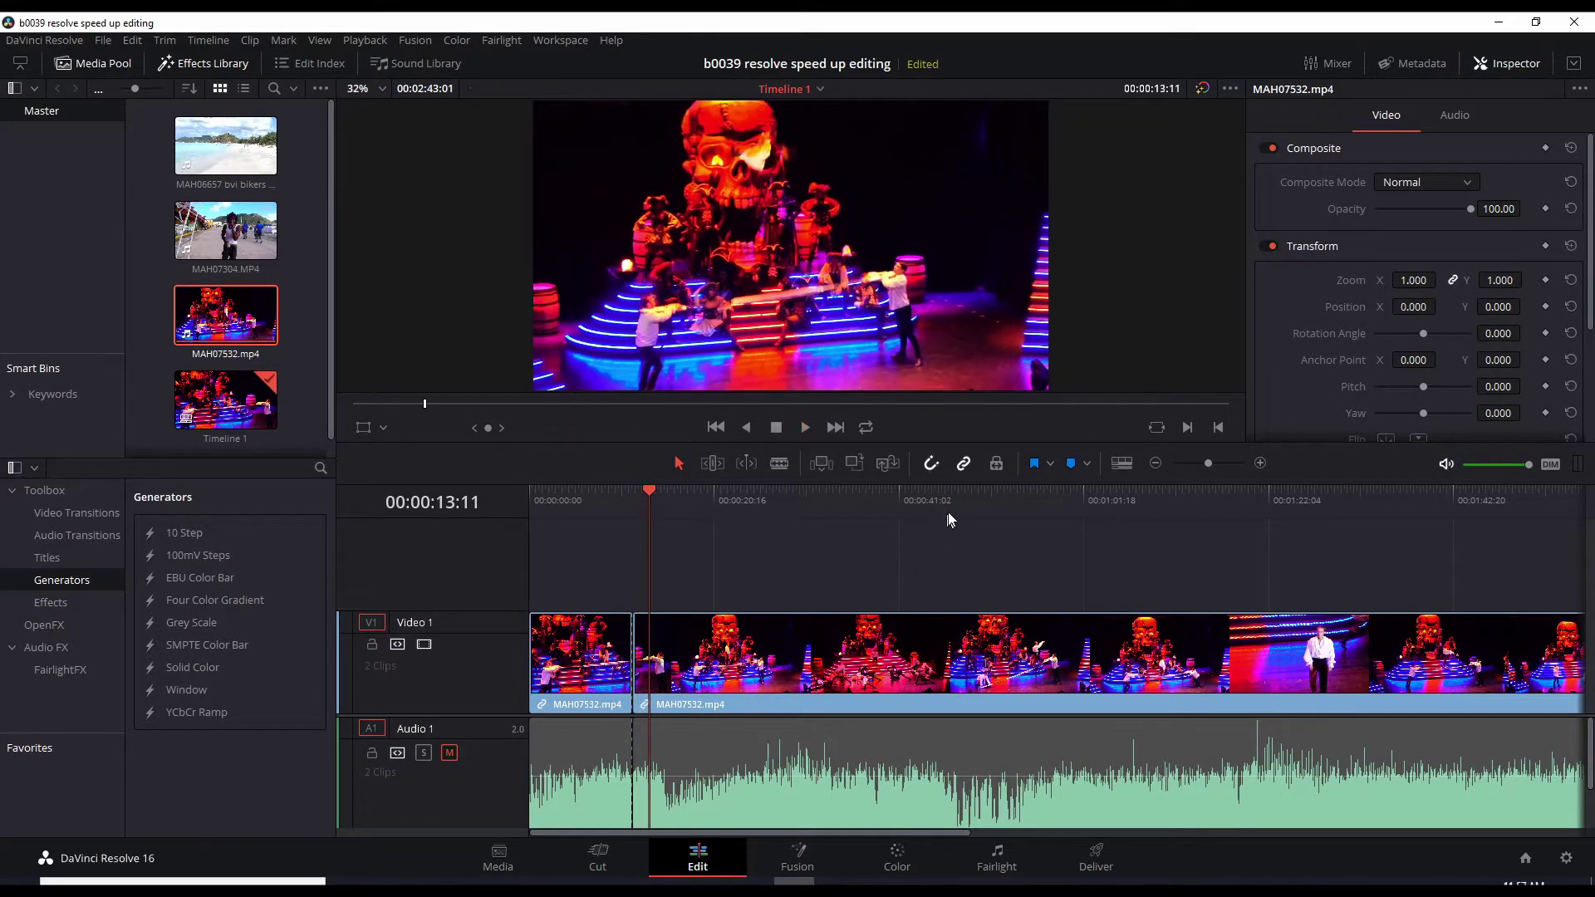
Step: Split the stage-show clip at 00:00:48:05 and delete the middle piece, closing the gap
click(949, 504)
click(965, 491)
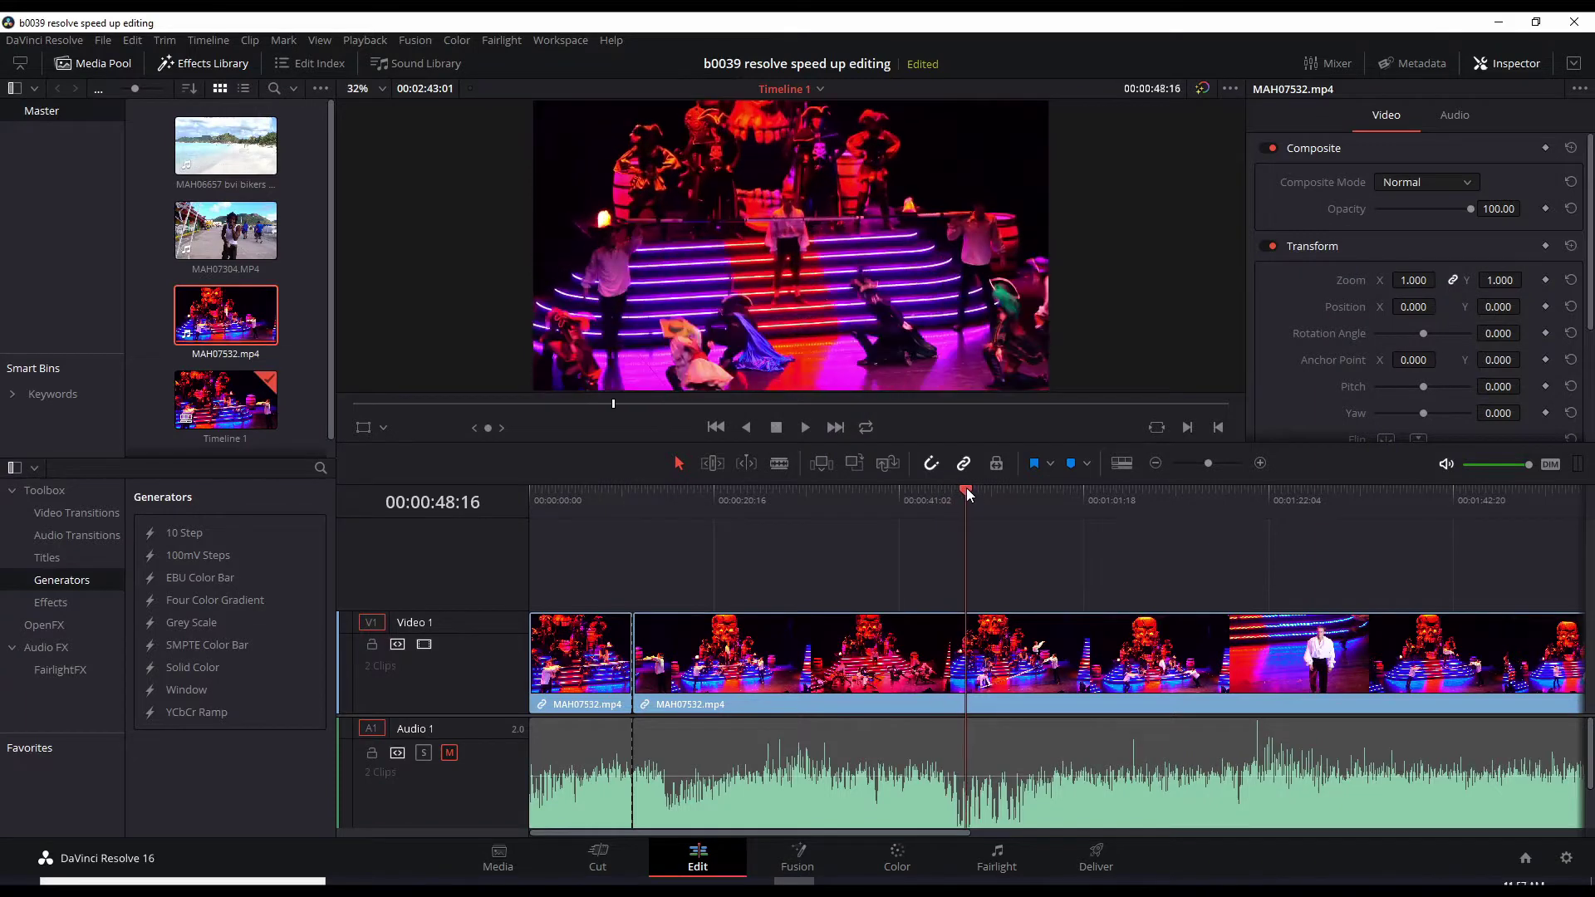
click(963, 491)
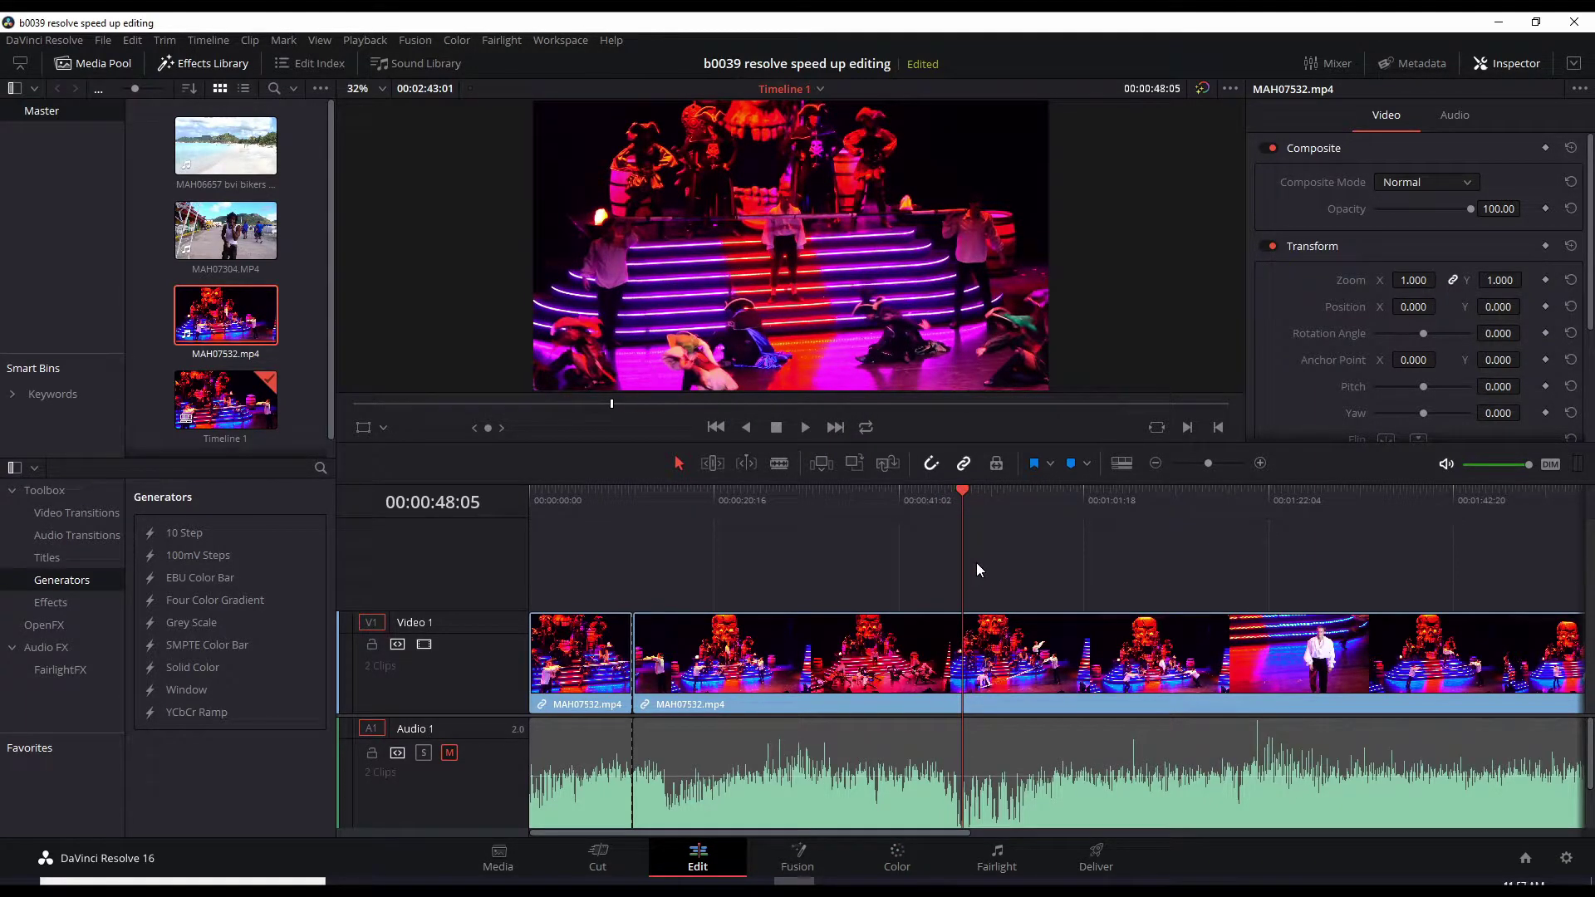
key(ctrl+b)
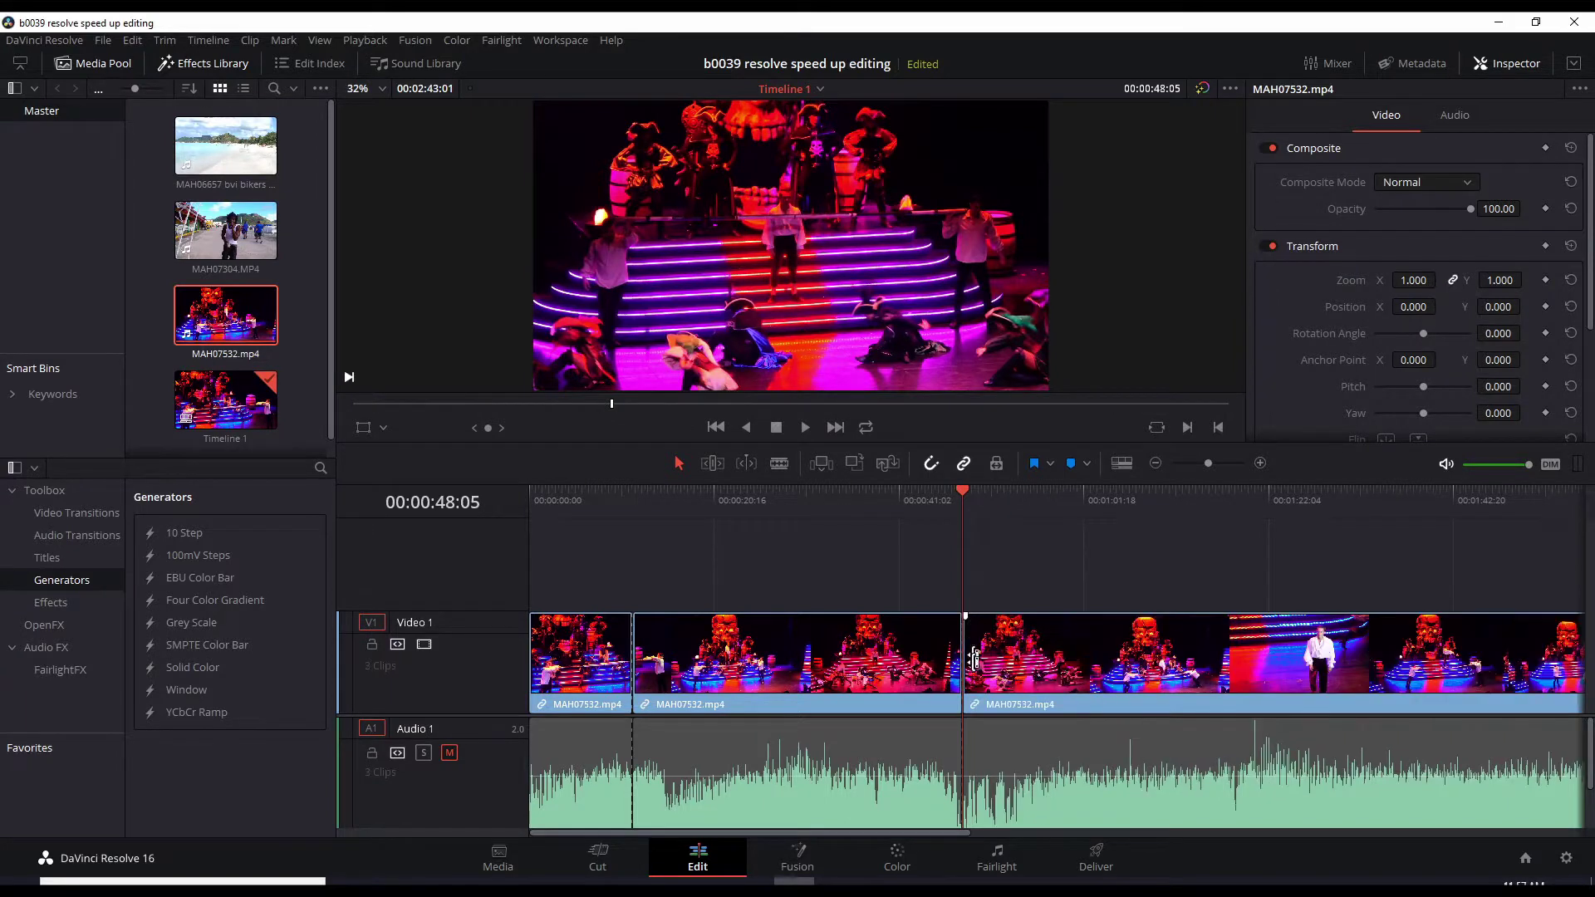
click(872, 645)
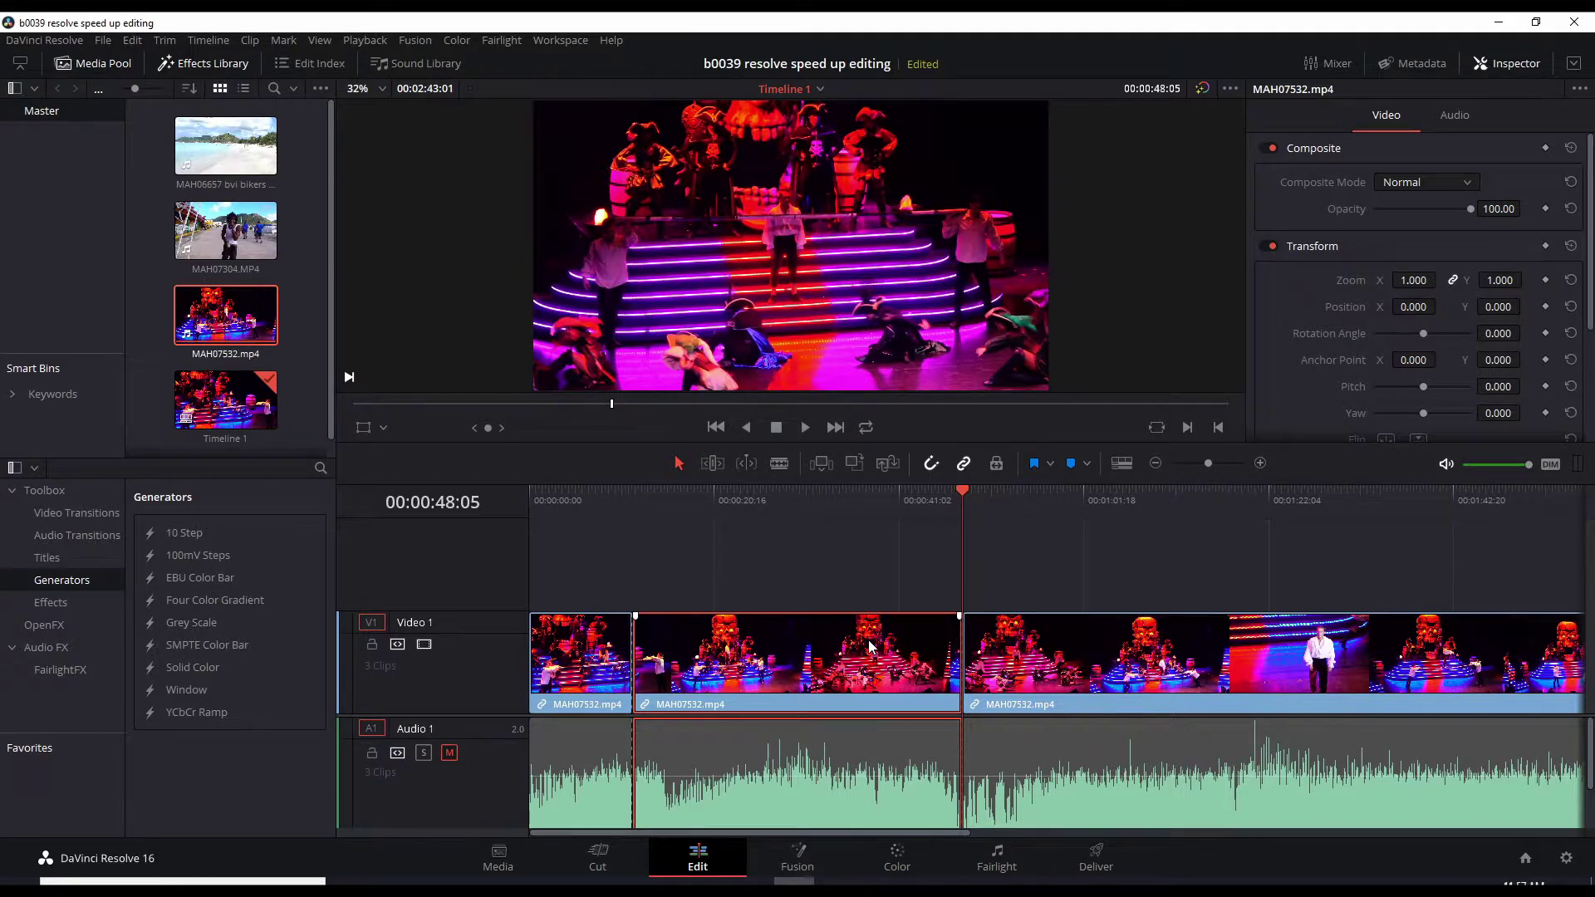
key(Delete)
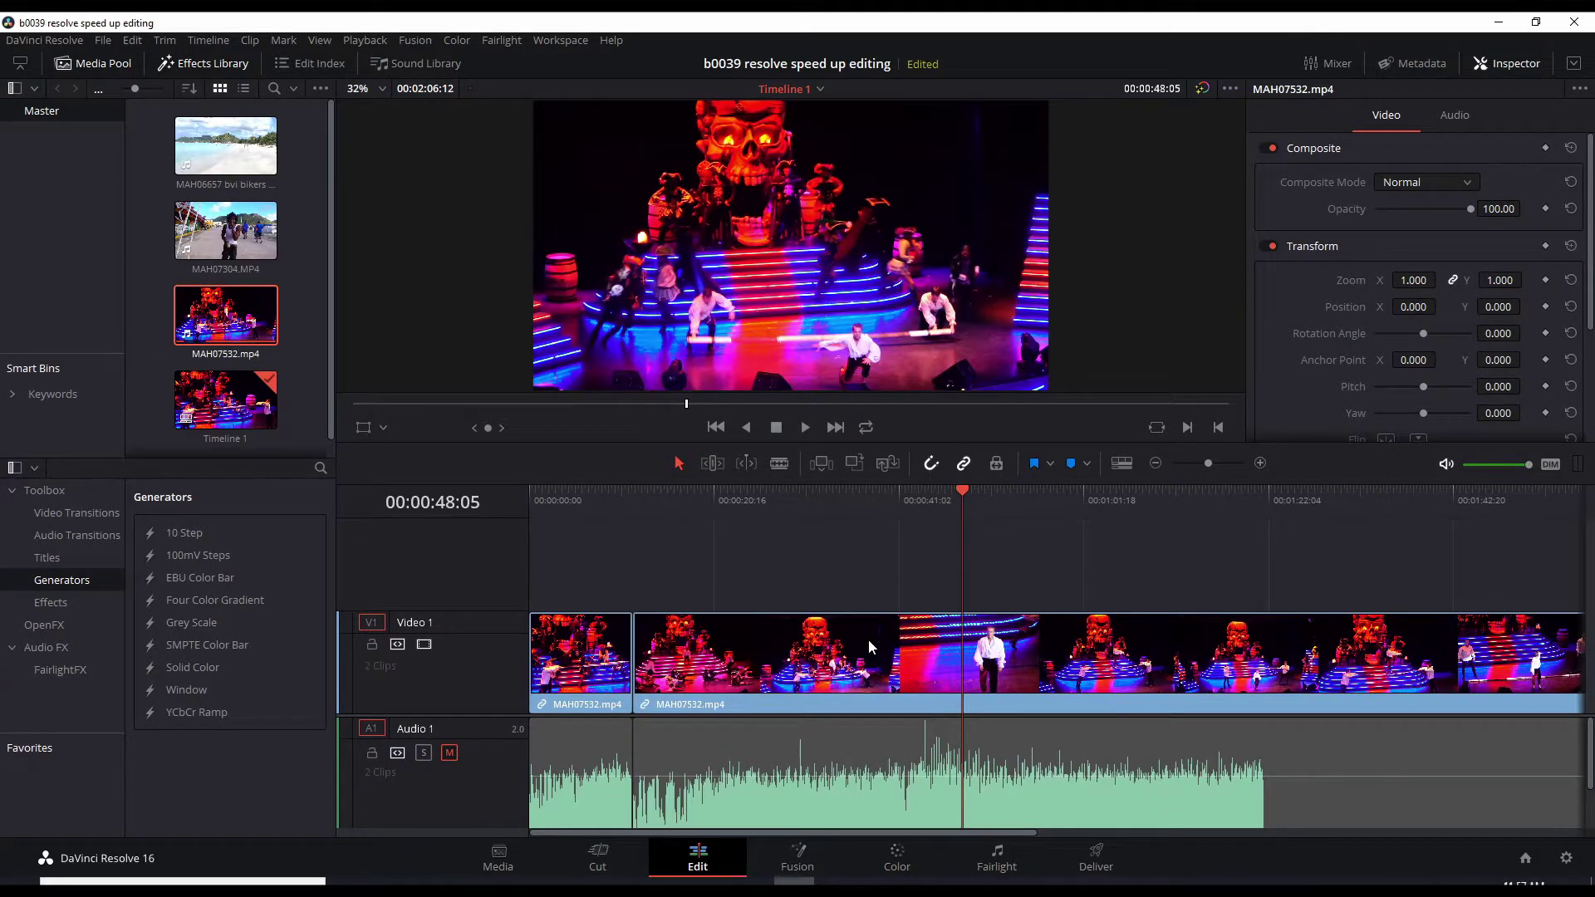
Step: Try a cut at 00:00:39:18 and ripple delete the earlier piece, then undo the test edits
click(886, 505)
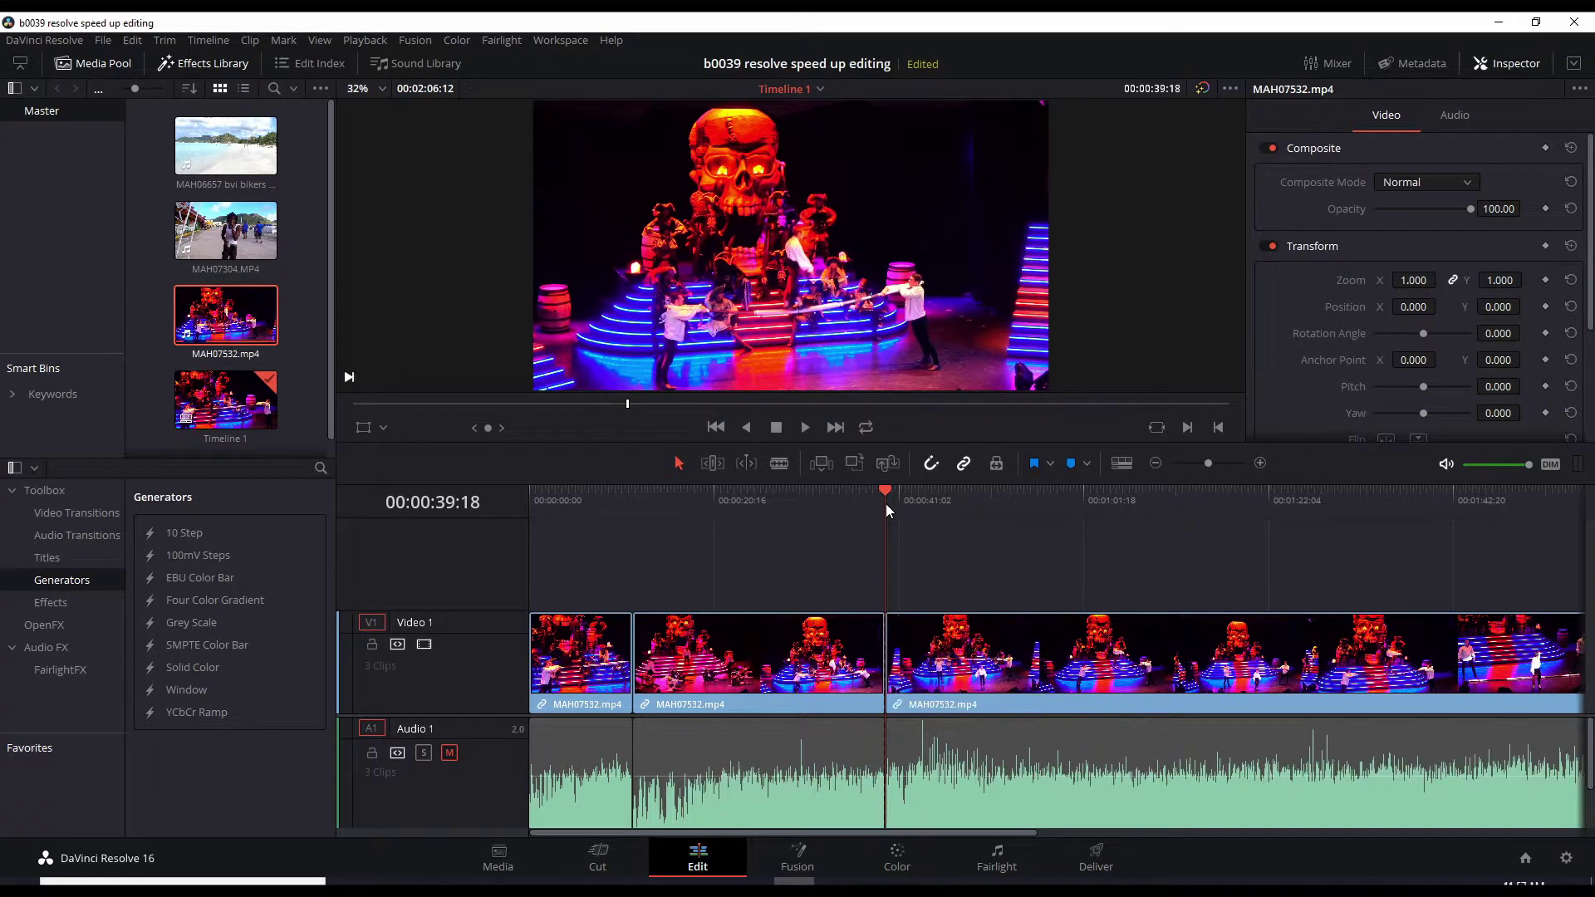
key(ctrl+z)
click(765, 657)
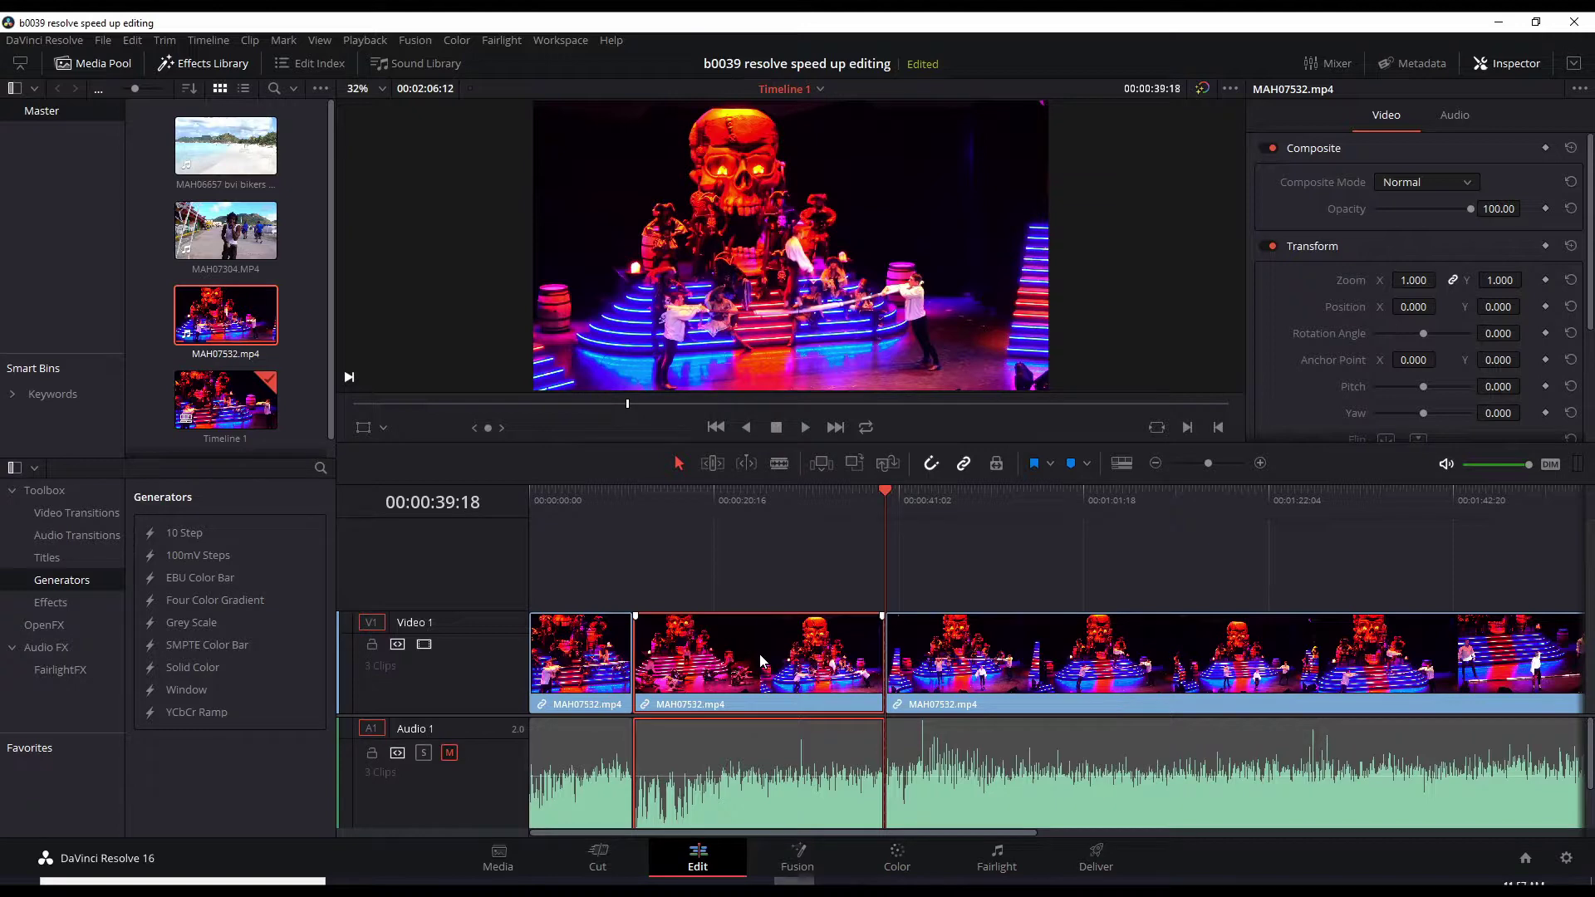
key(Delete)
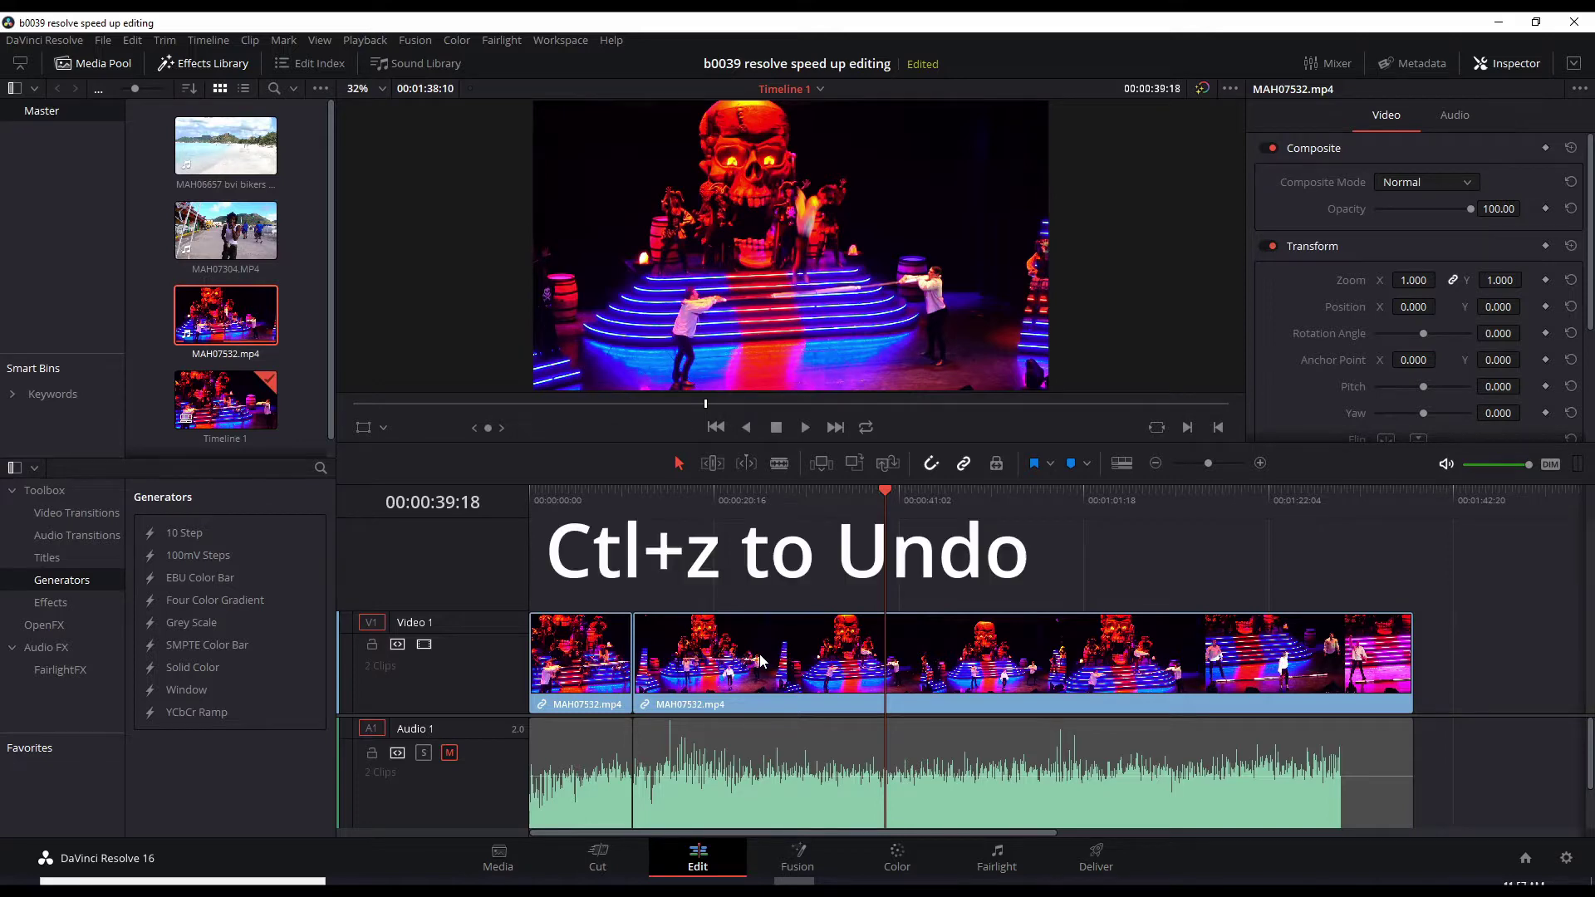
key(ctrl+z)
click(790, 517)
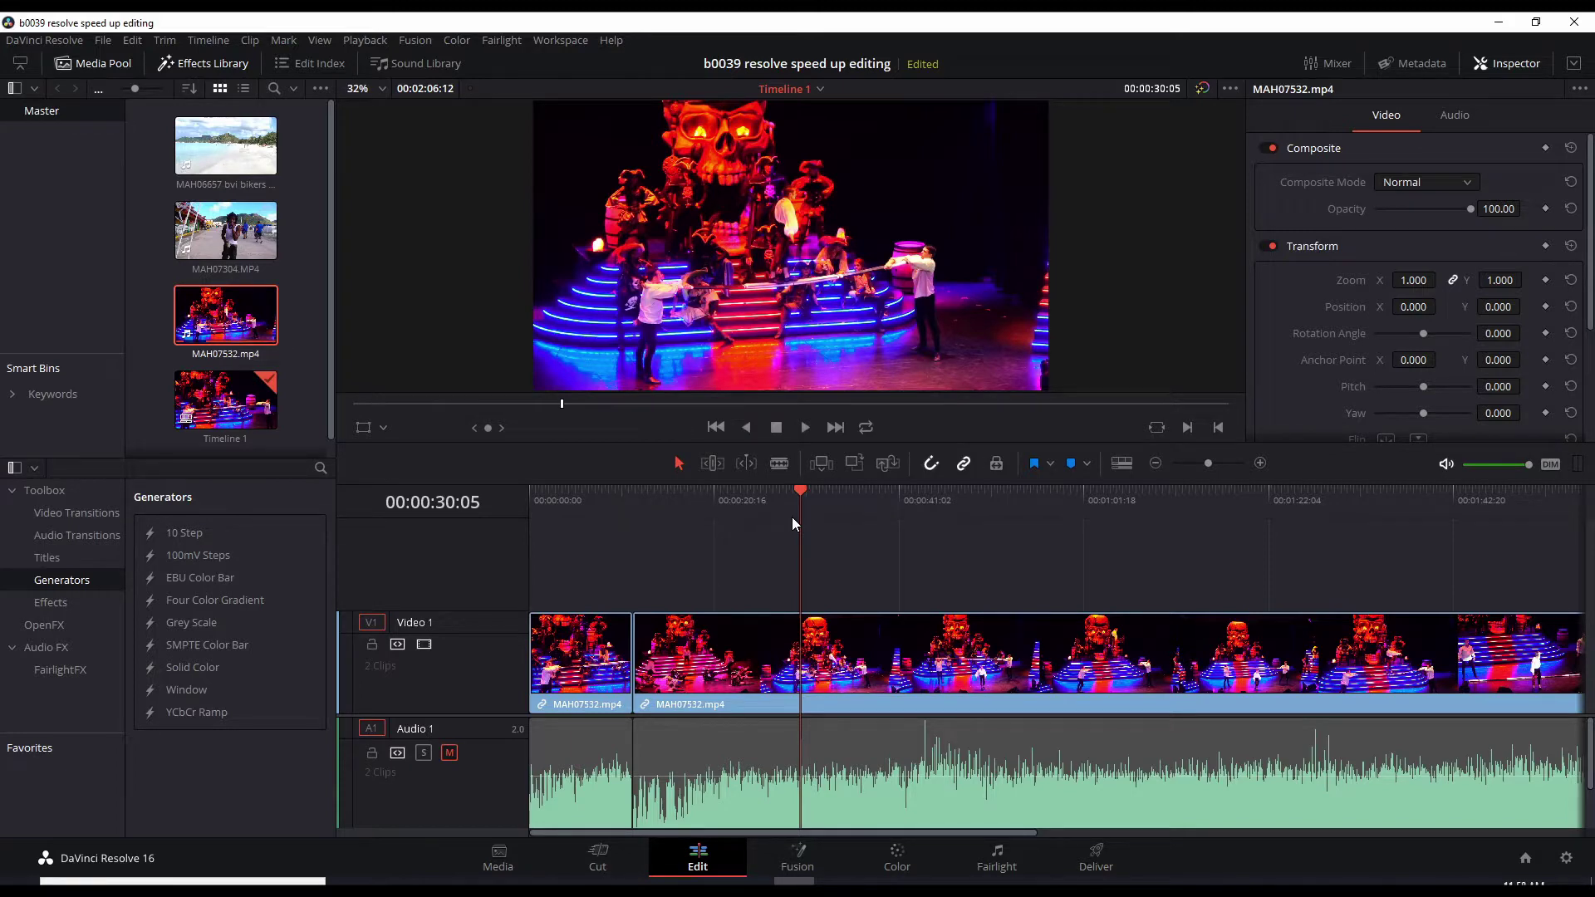
click(890, 492)
mouse_move(889, 493)
mouse_down()
mouse_move(917, 492)
mouse_move(869, 490)
mouse_up()
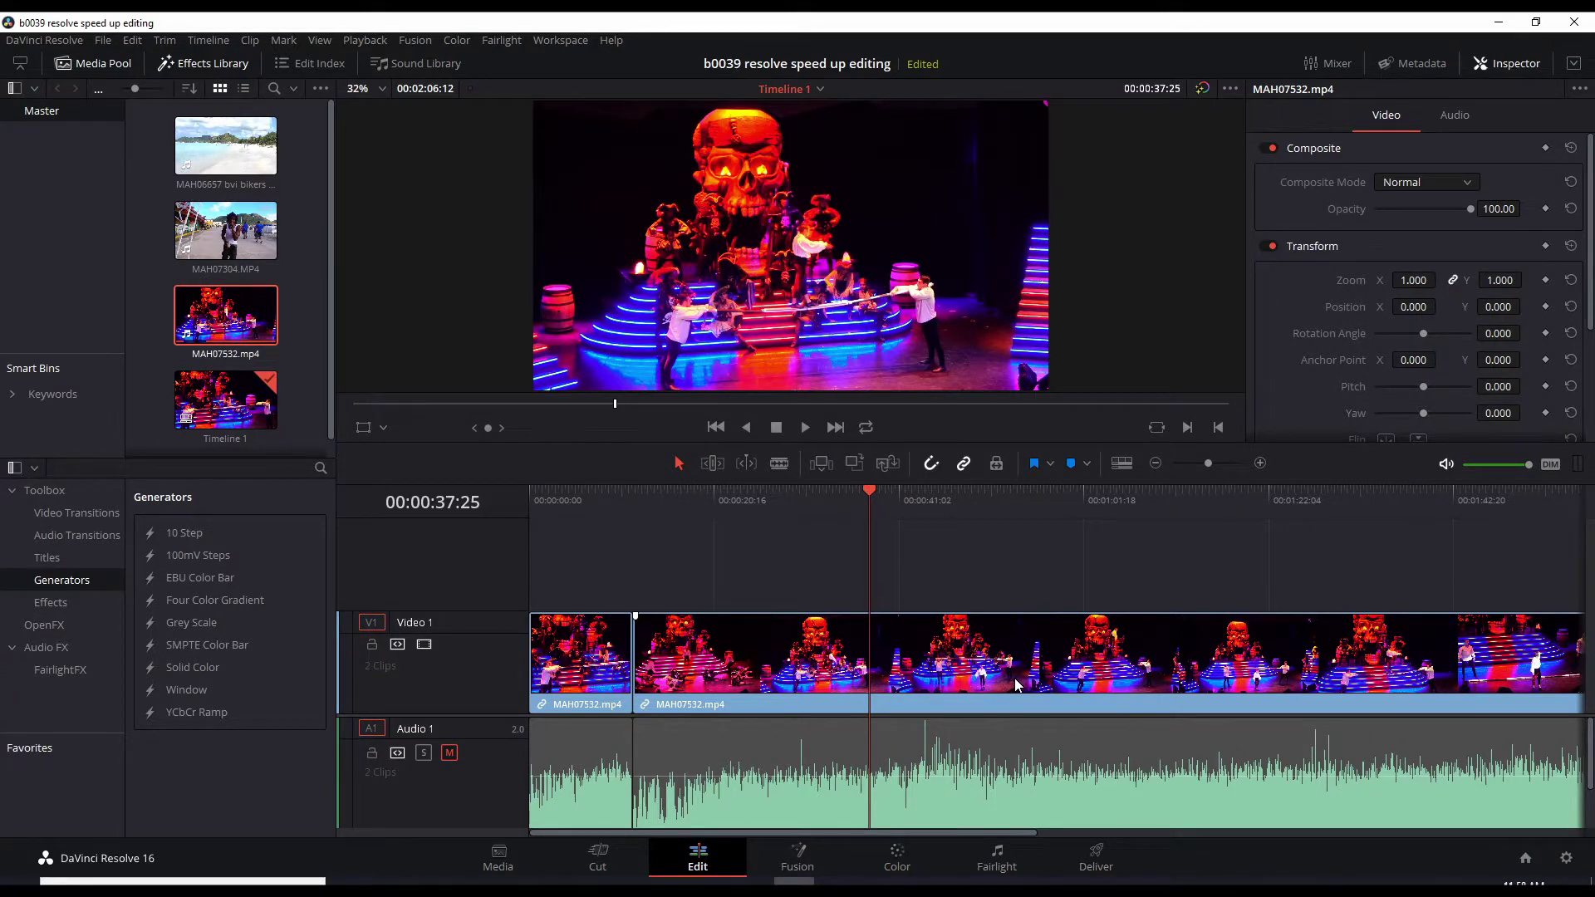
key(ctrl+shift+bracketleft)
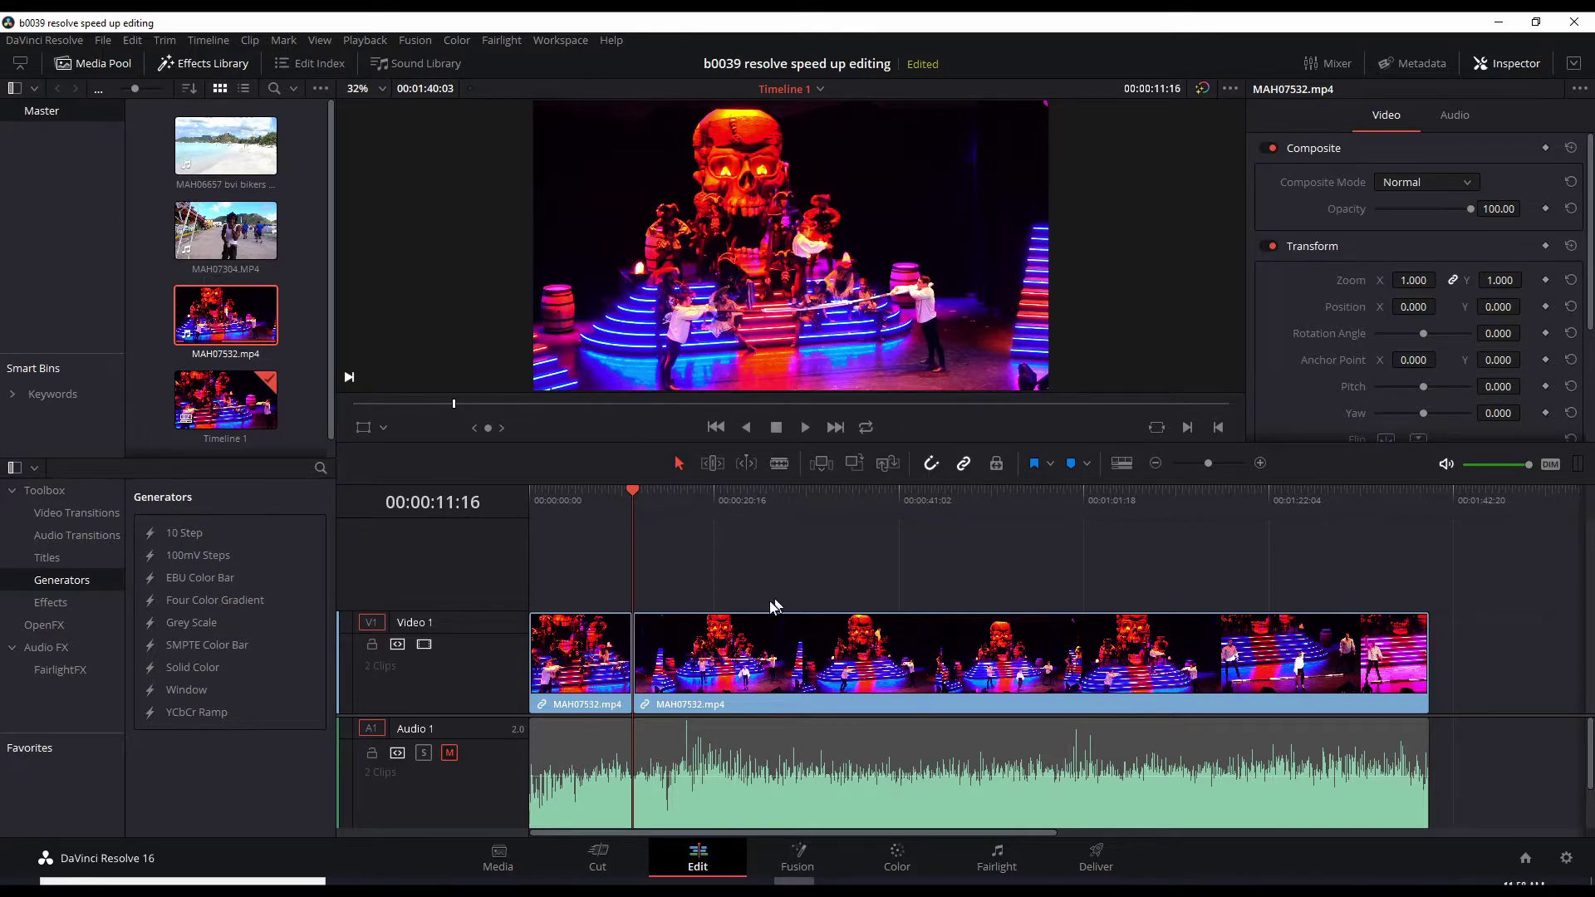
key(ctrl+z)
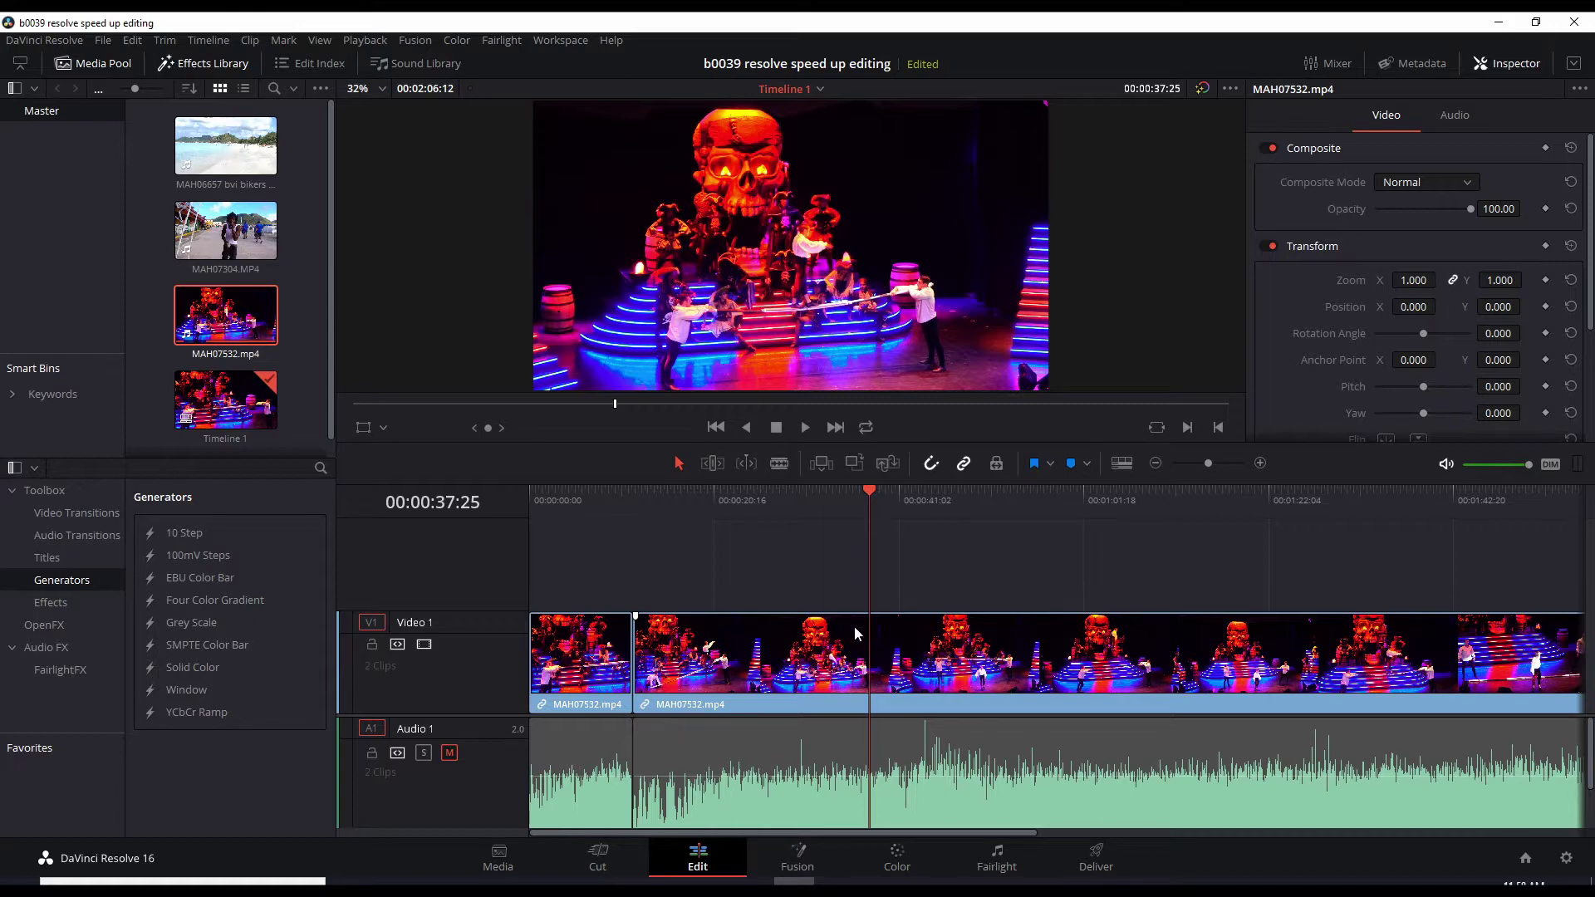
scroll(795, 830, right, 3)
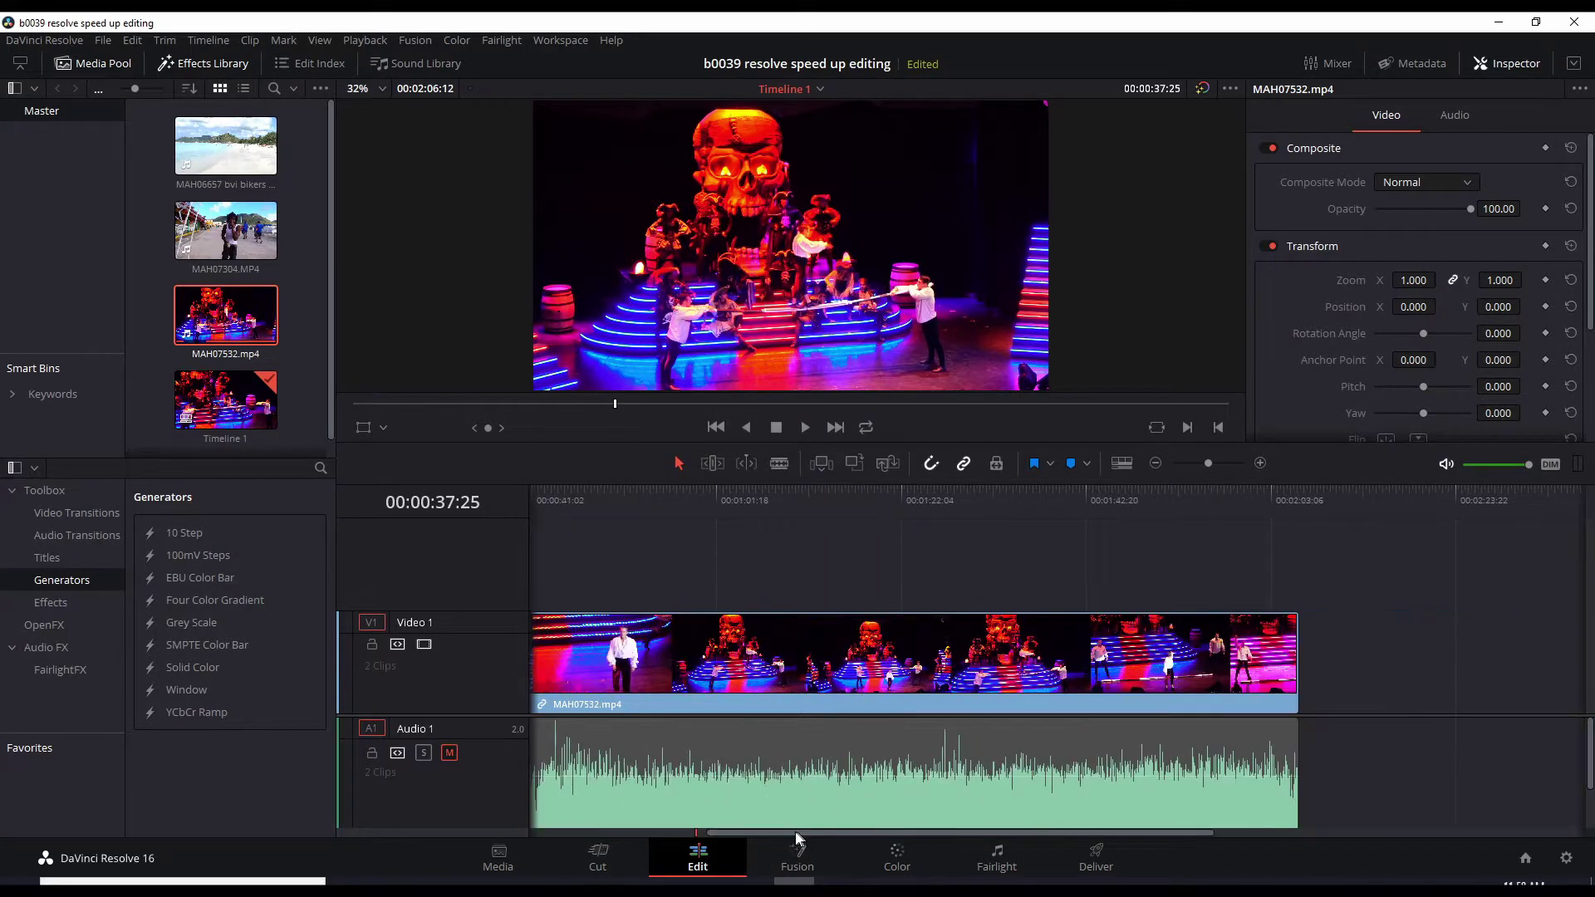
drag(795, 830, 831, 849)
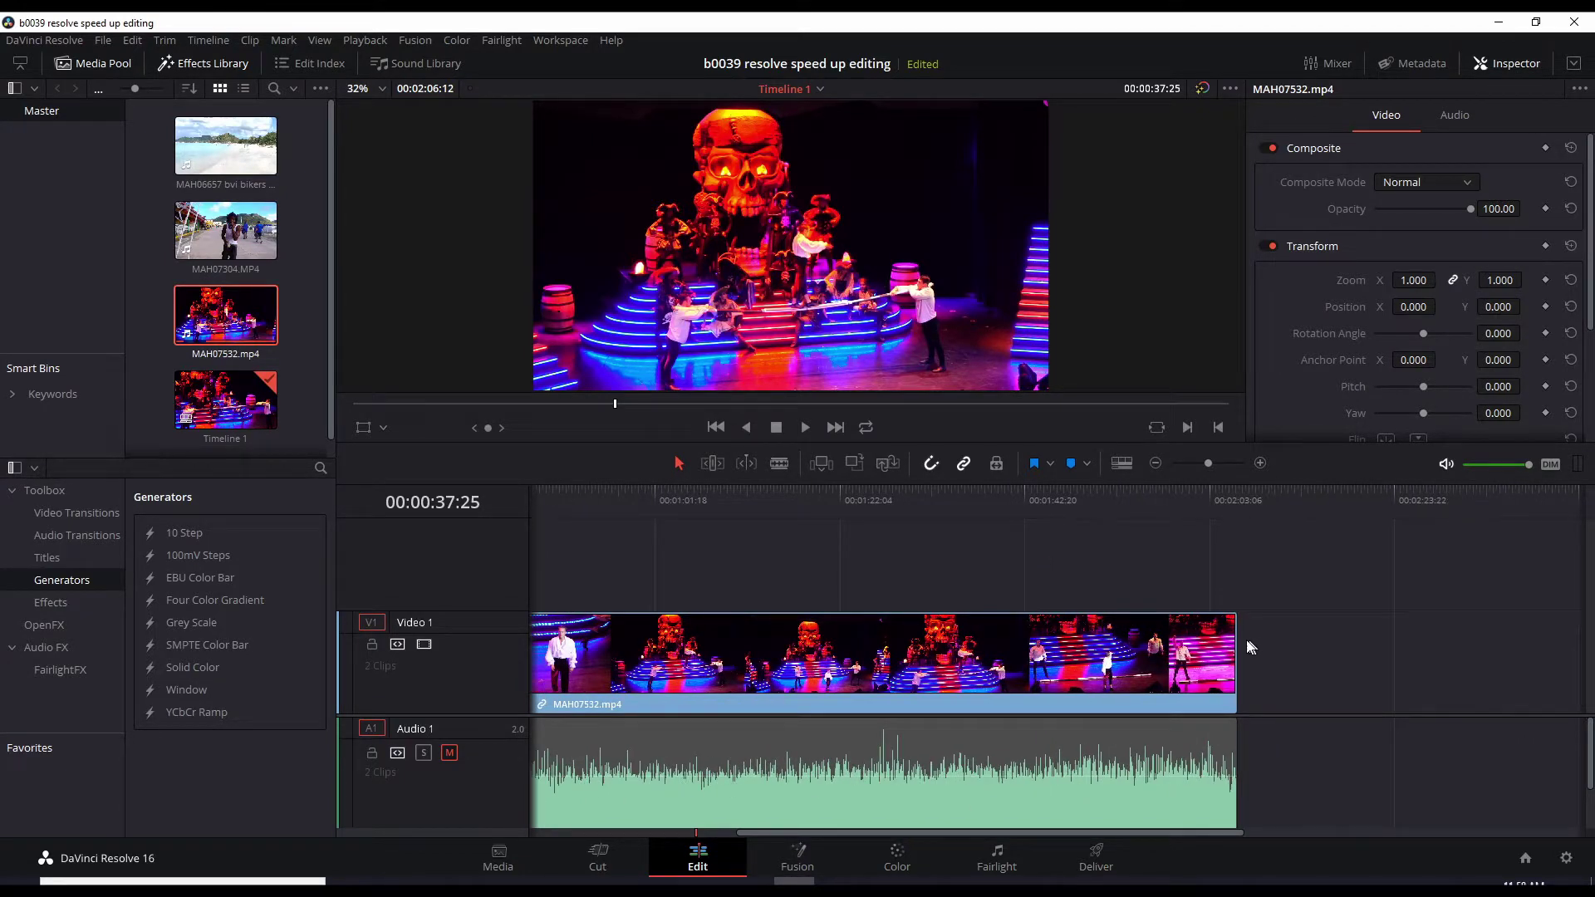
click(1024, 504)
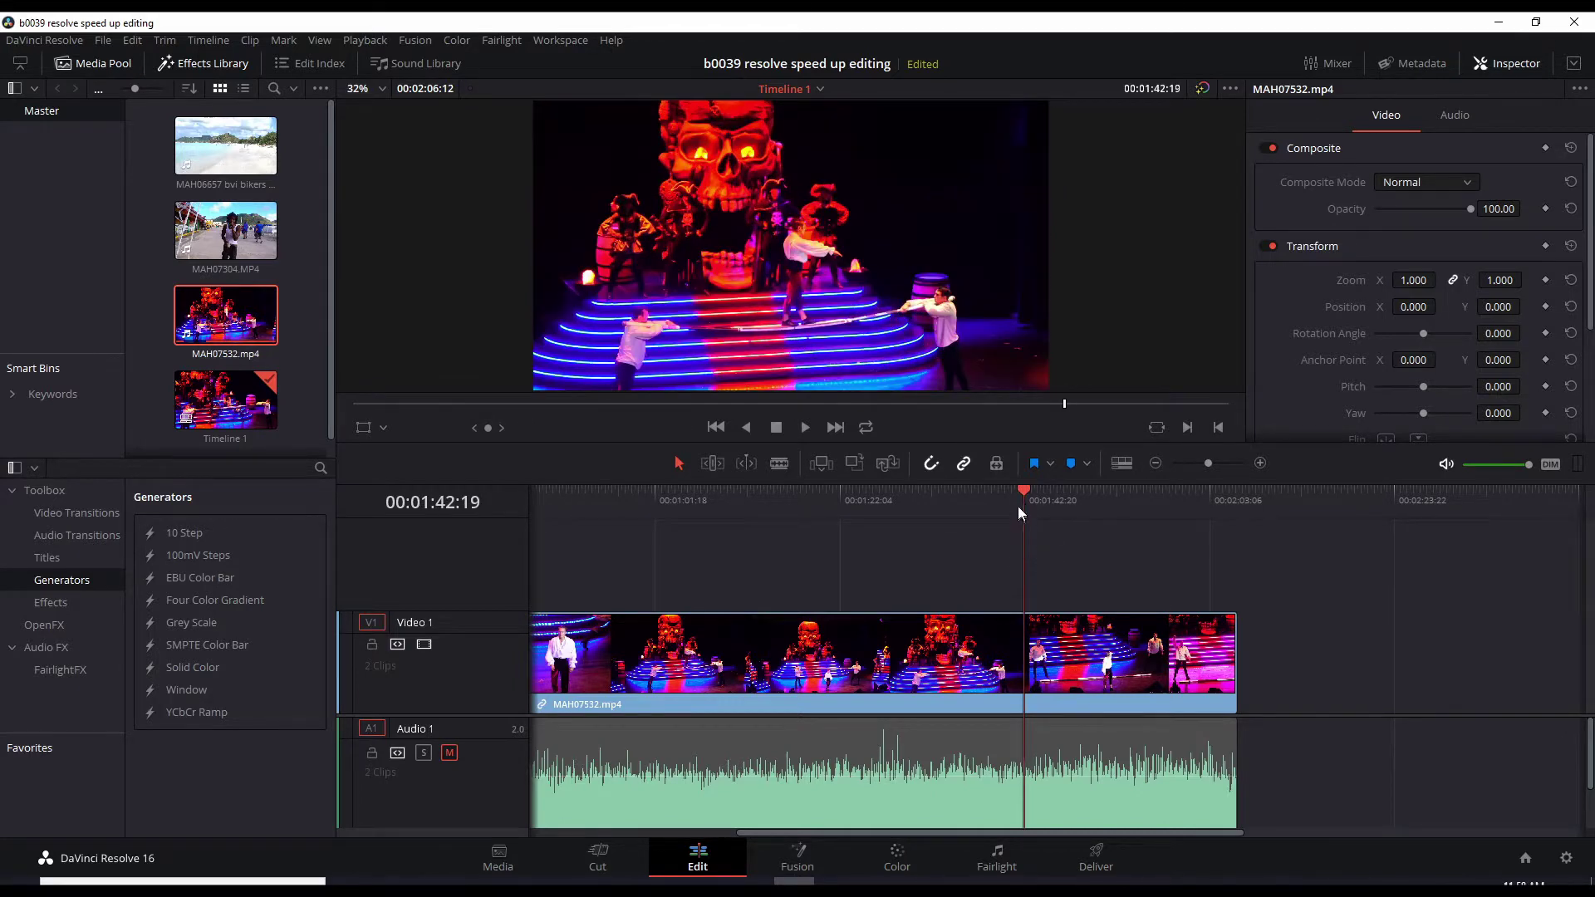
drag(1022, 492, 1027, 498)
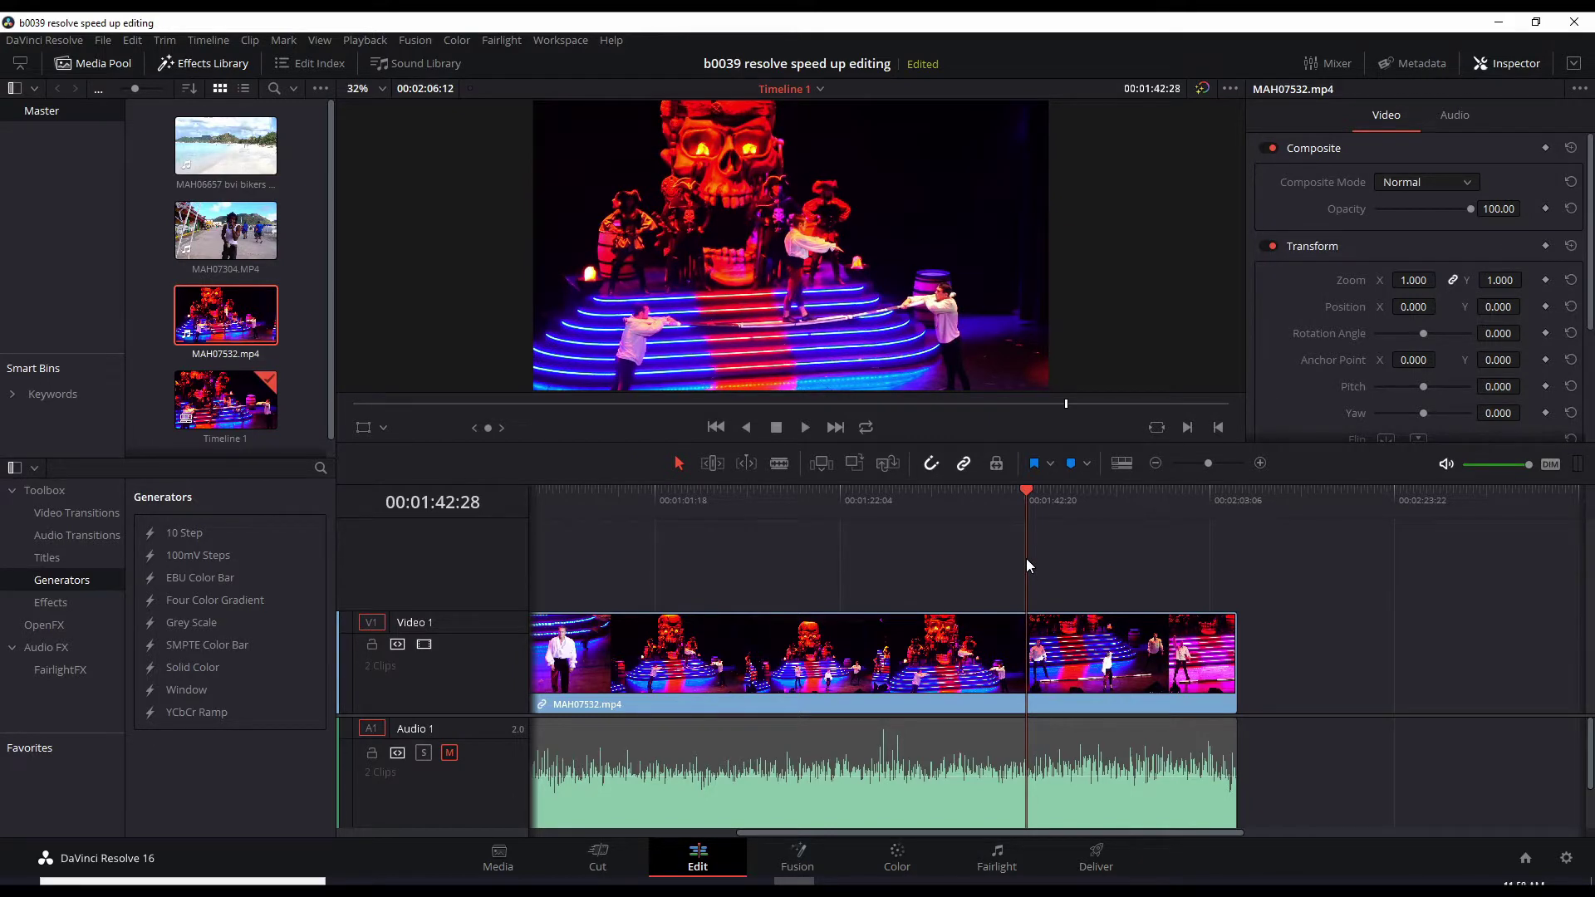
key(ctrl+b)
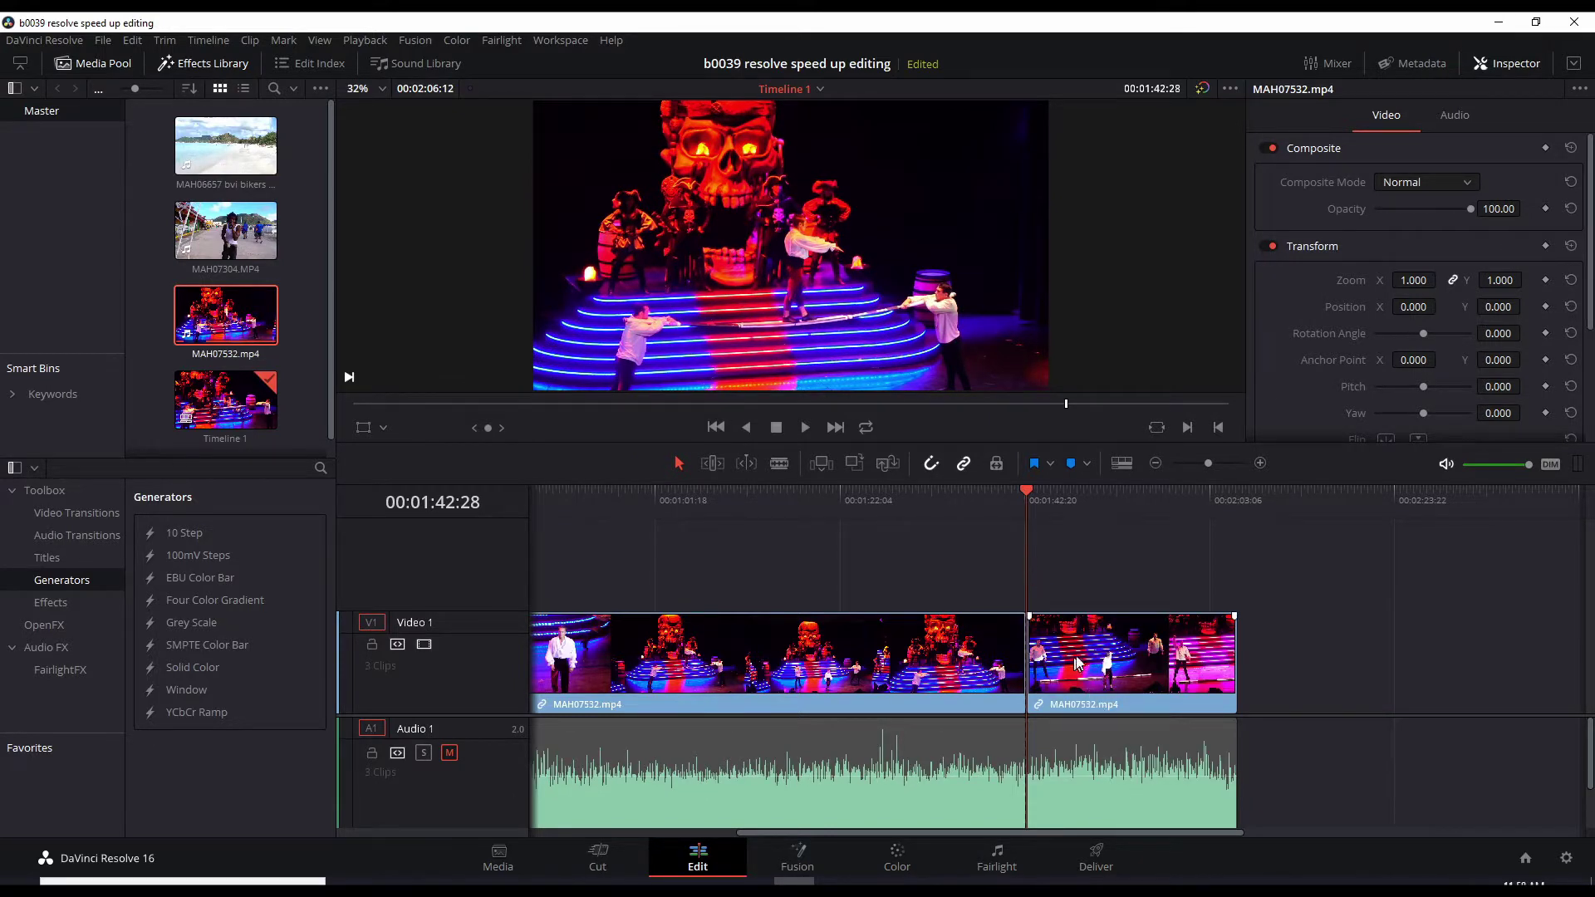
click(1149, 654)
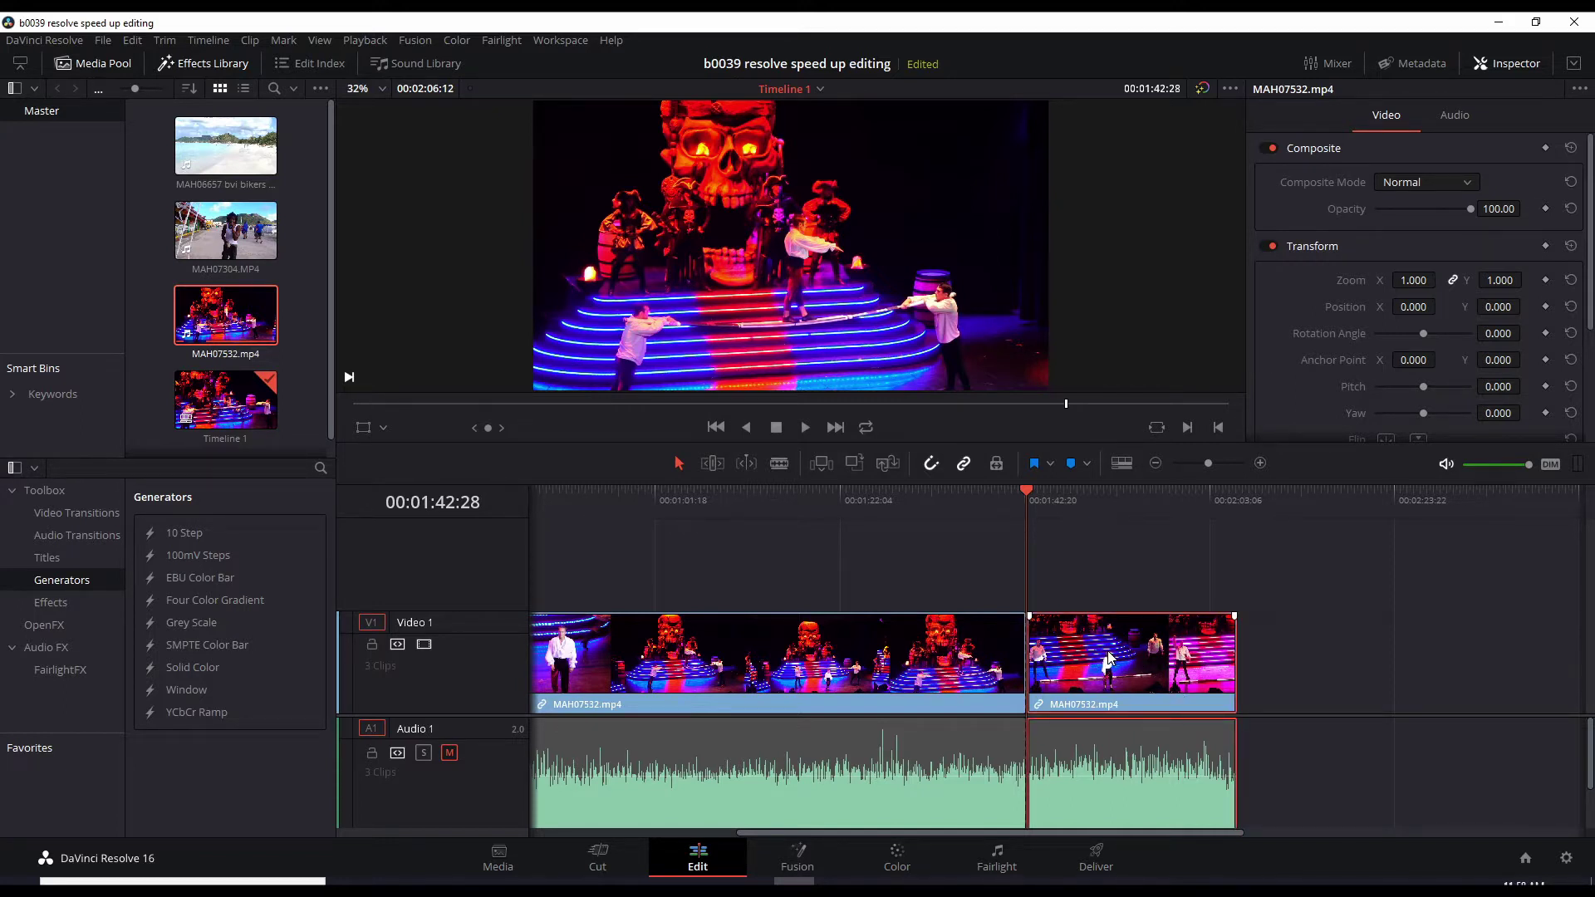
key(Delete)
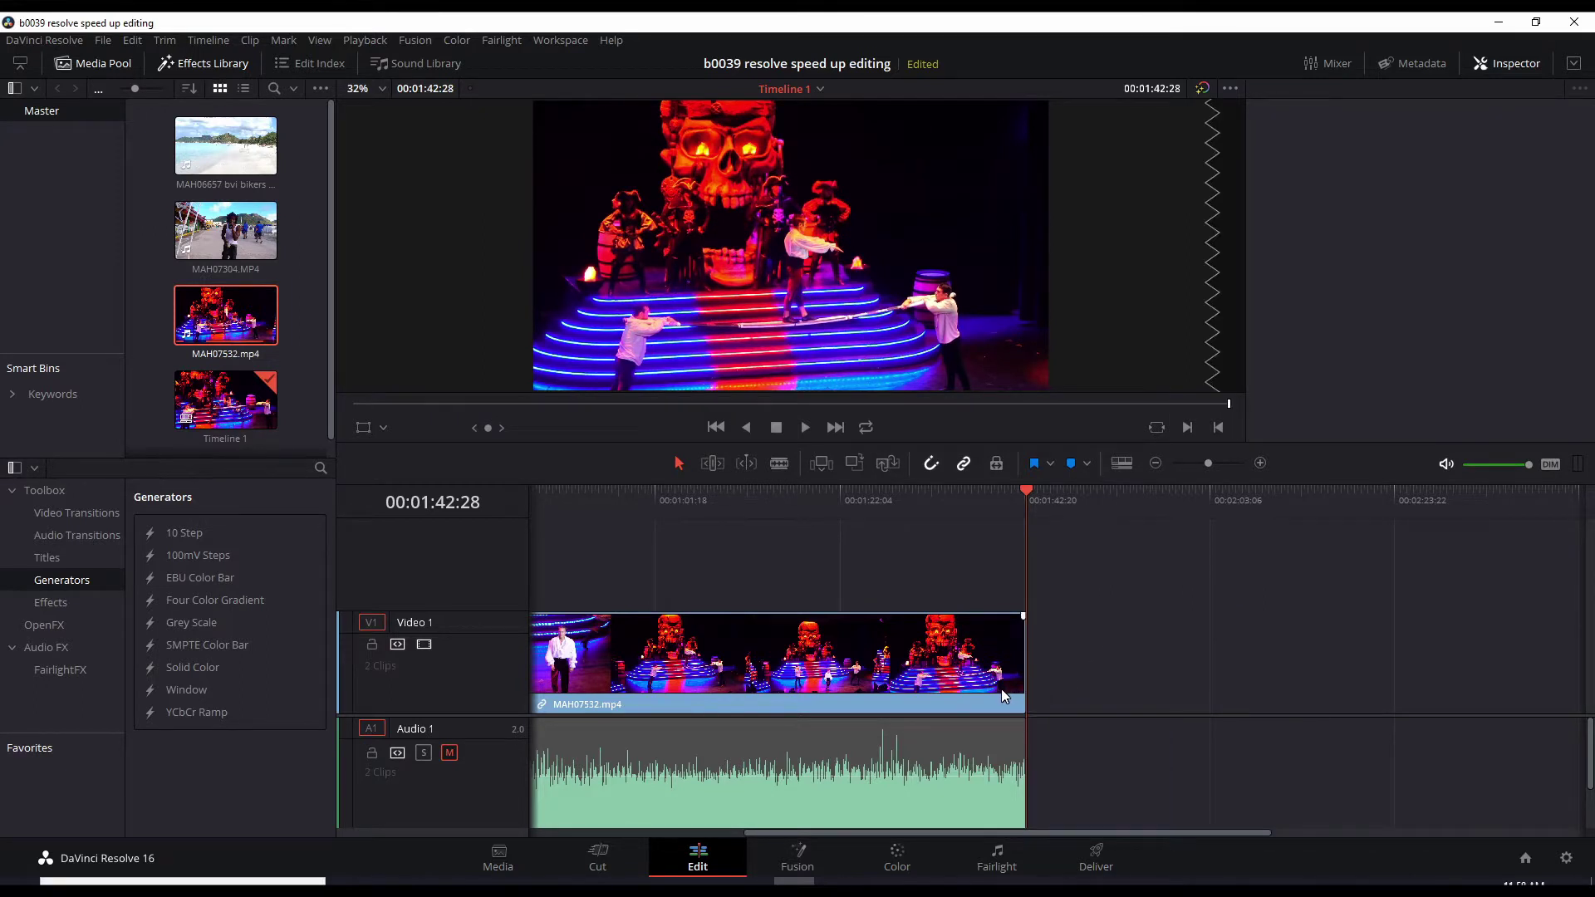
key(ctrl+z)
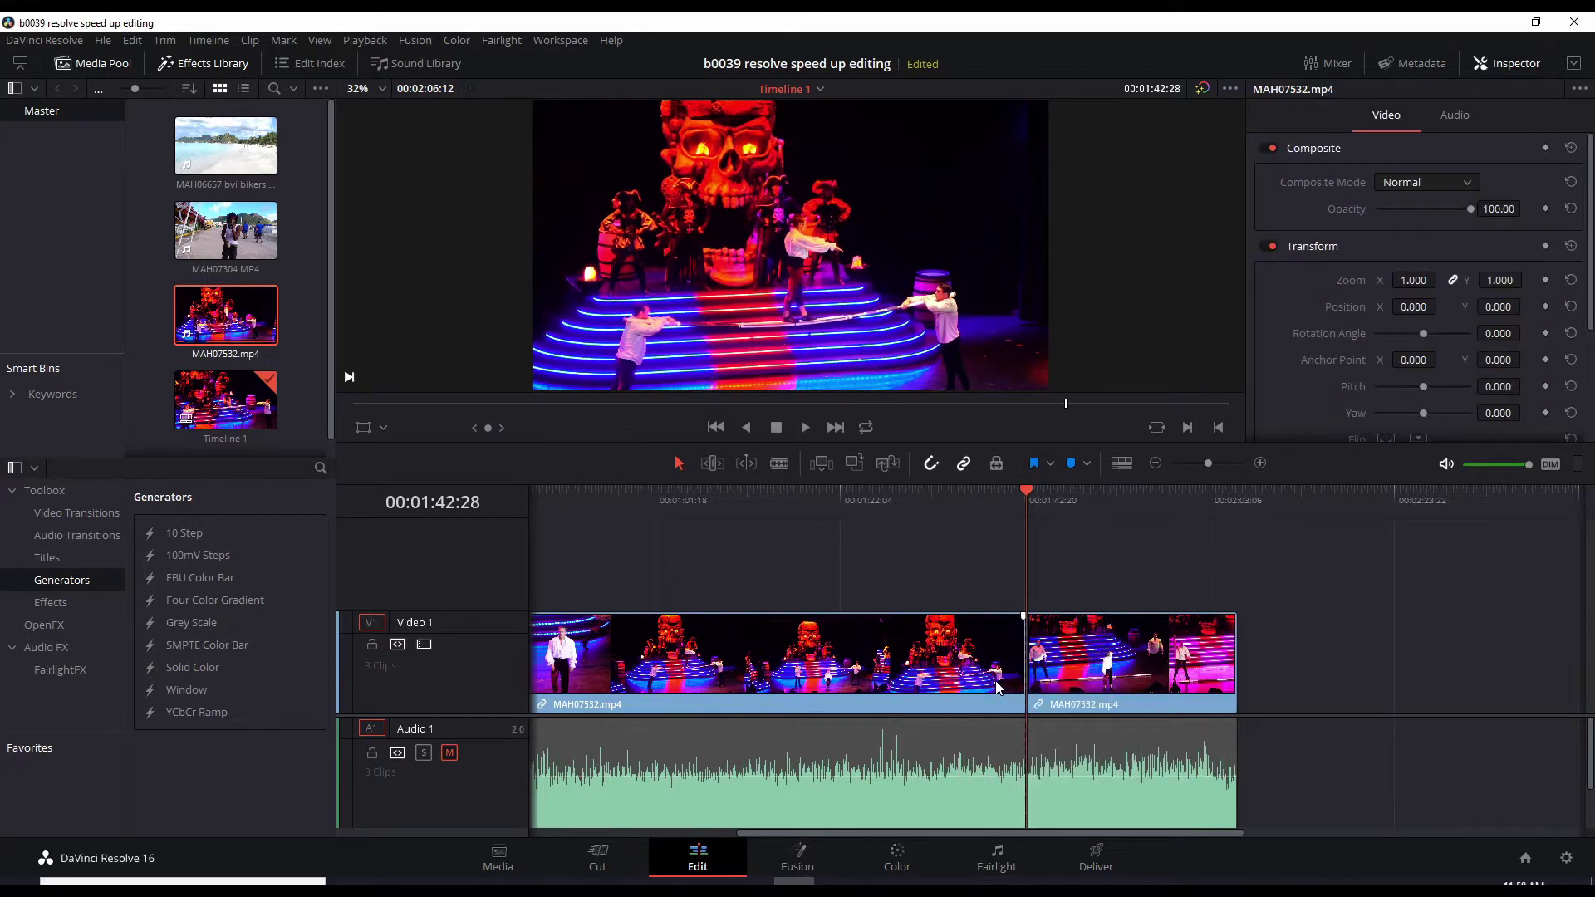
key(ctrl+z)
Step: Park the playhead near 00:01:43:00 and ripple-trim away the stage-show clip's tail beyond it
click(1023, 491)
drag(1024, 494, 885, 525)
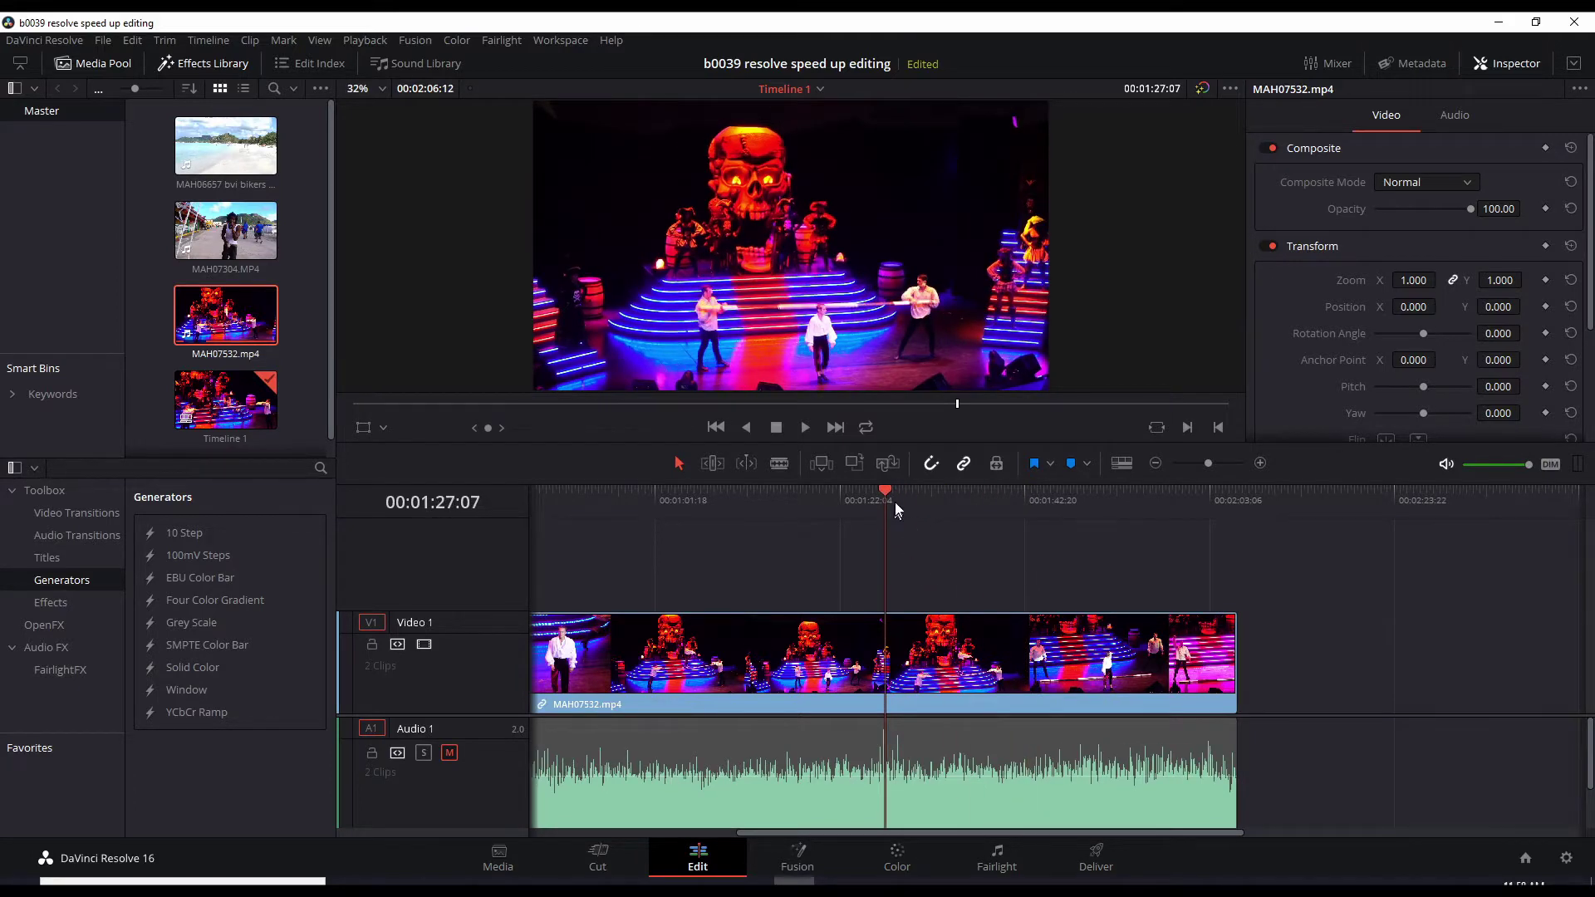
drag(885, 488, 1030, 516)
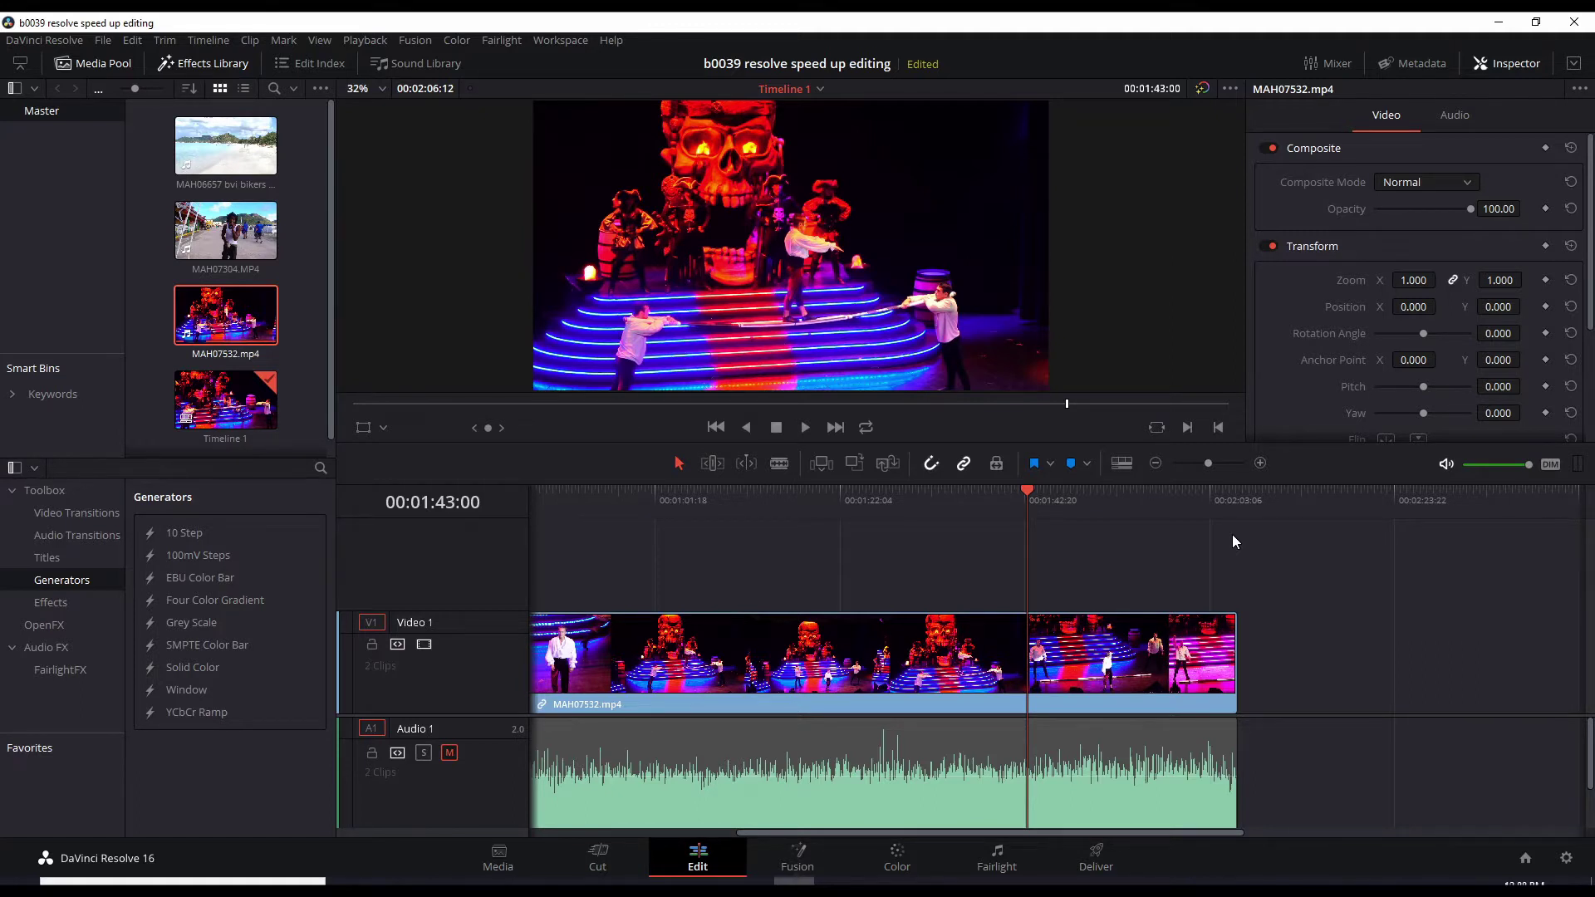
key(Delete)
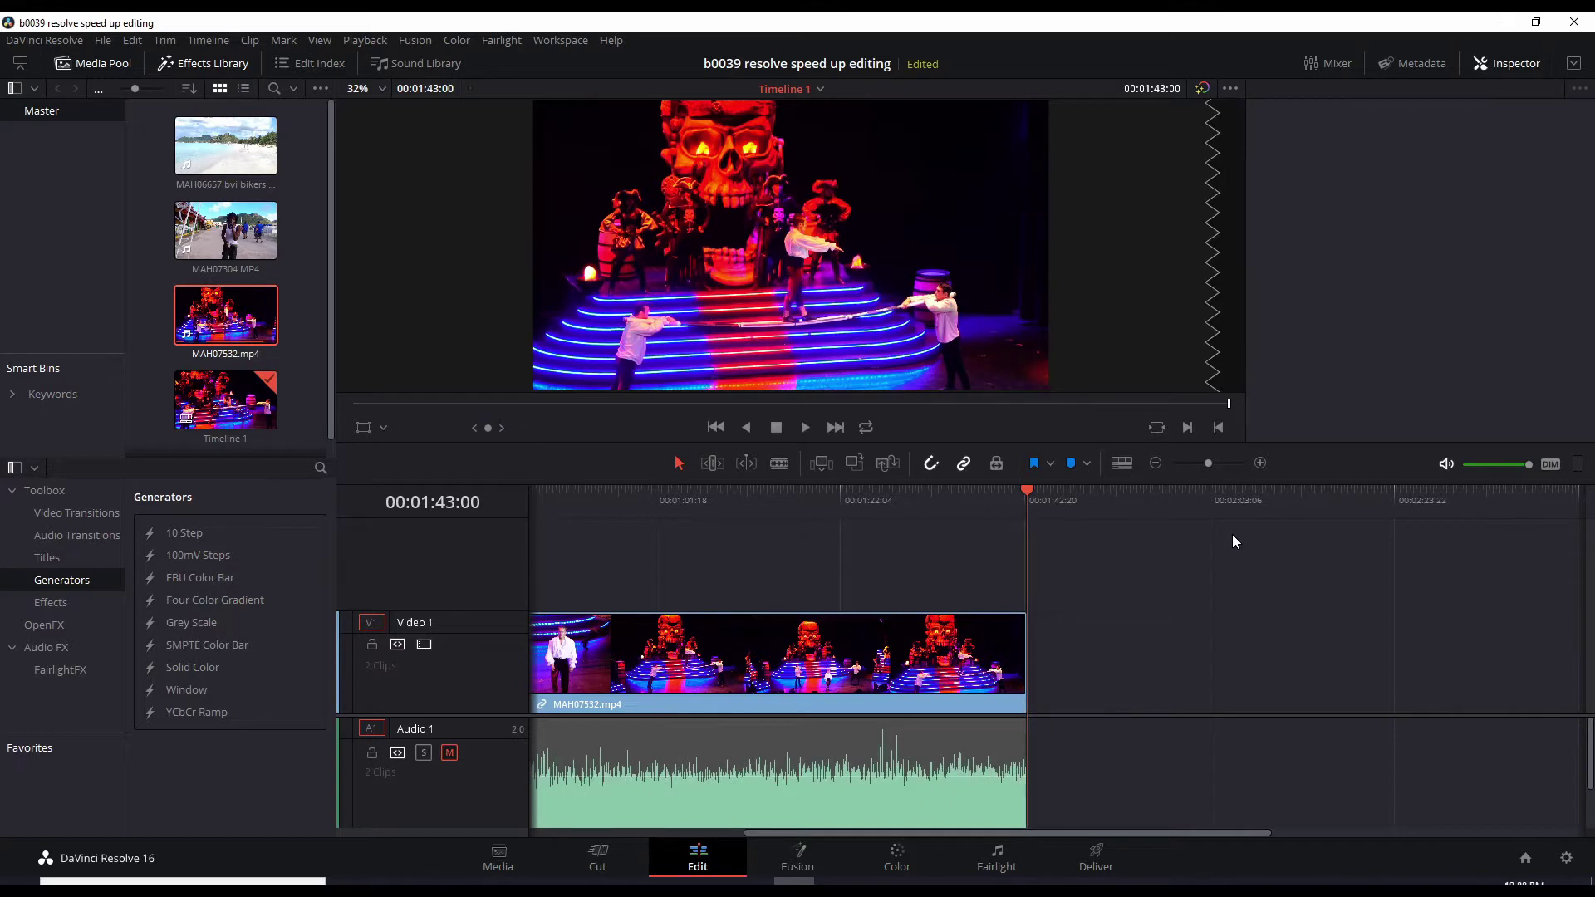